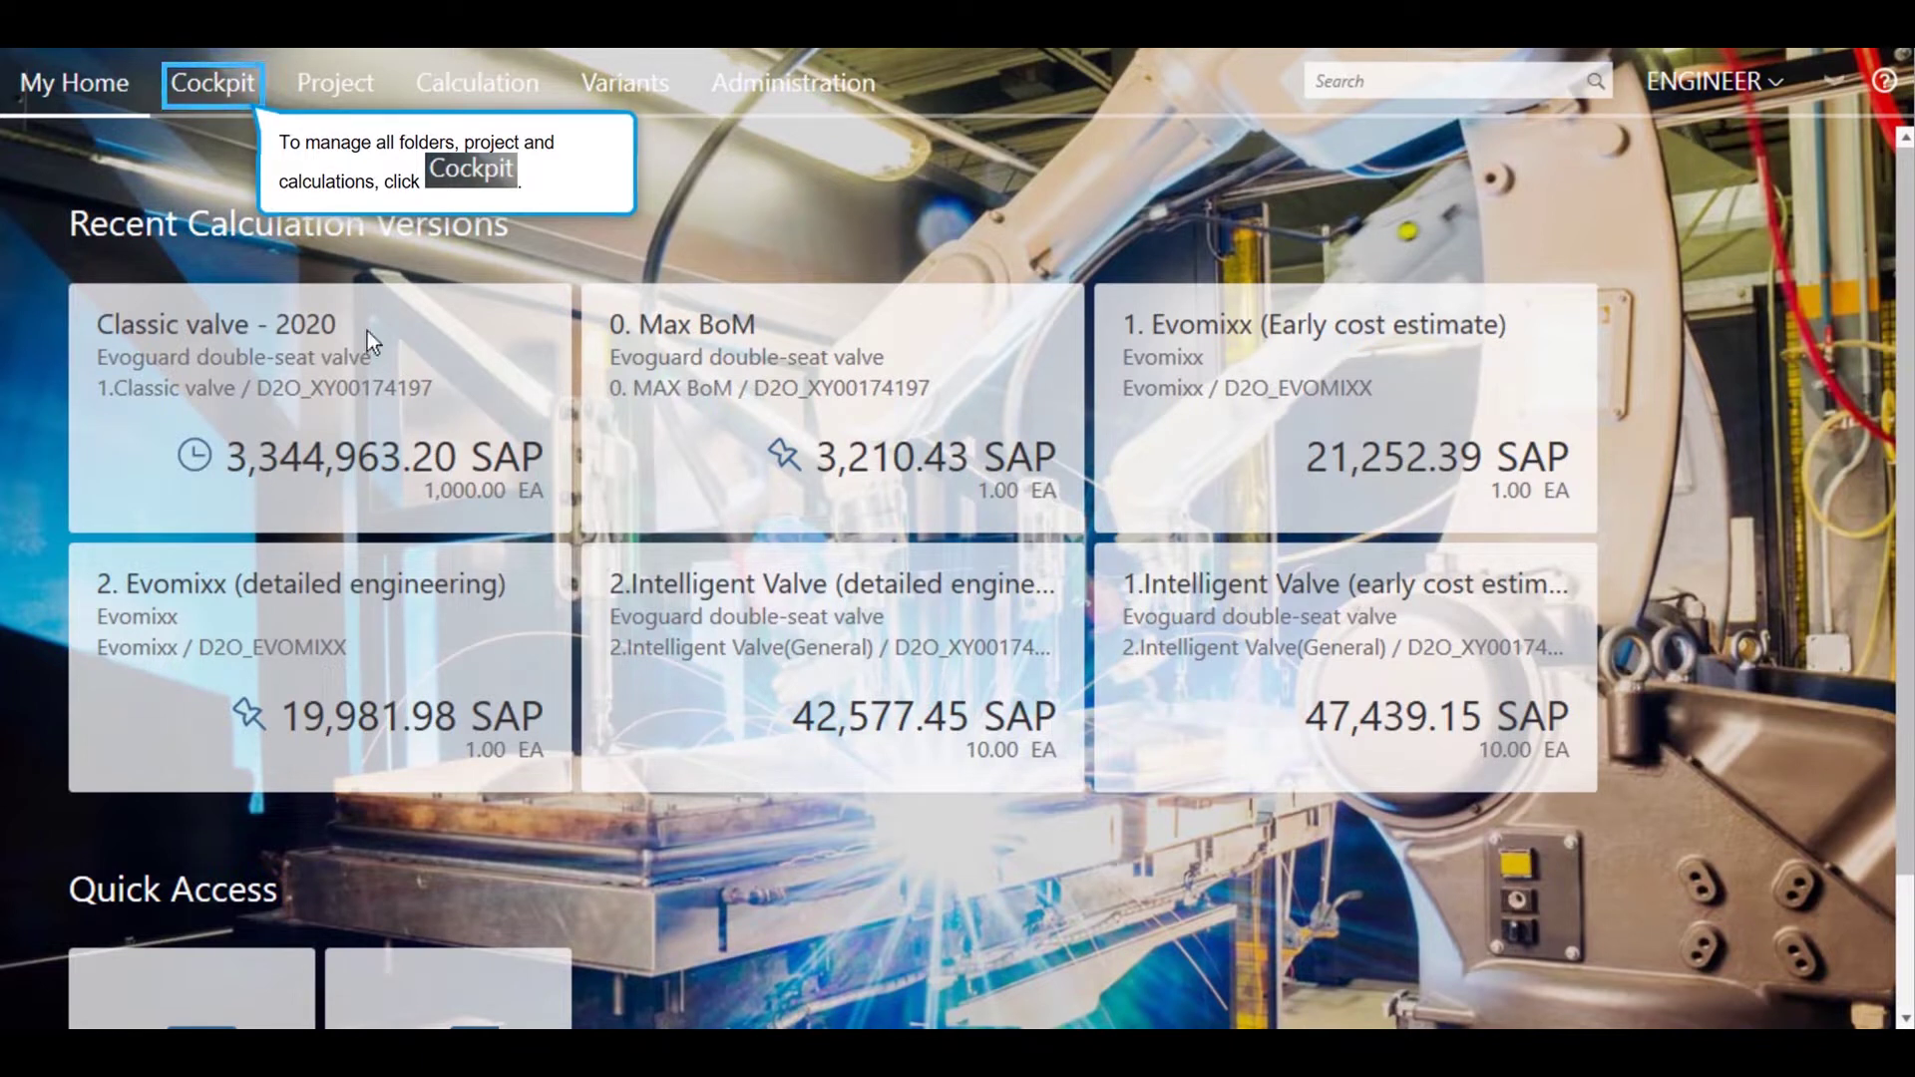
Step: Open the Evoguard double-seat valve project from the 1.Cost estimates - Evomixx folder in the Cockpit
{"action": "left_click", "coordinate": [196, 98]}
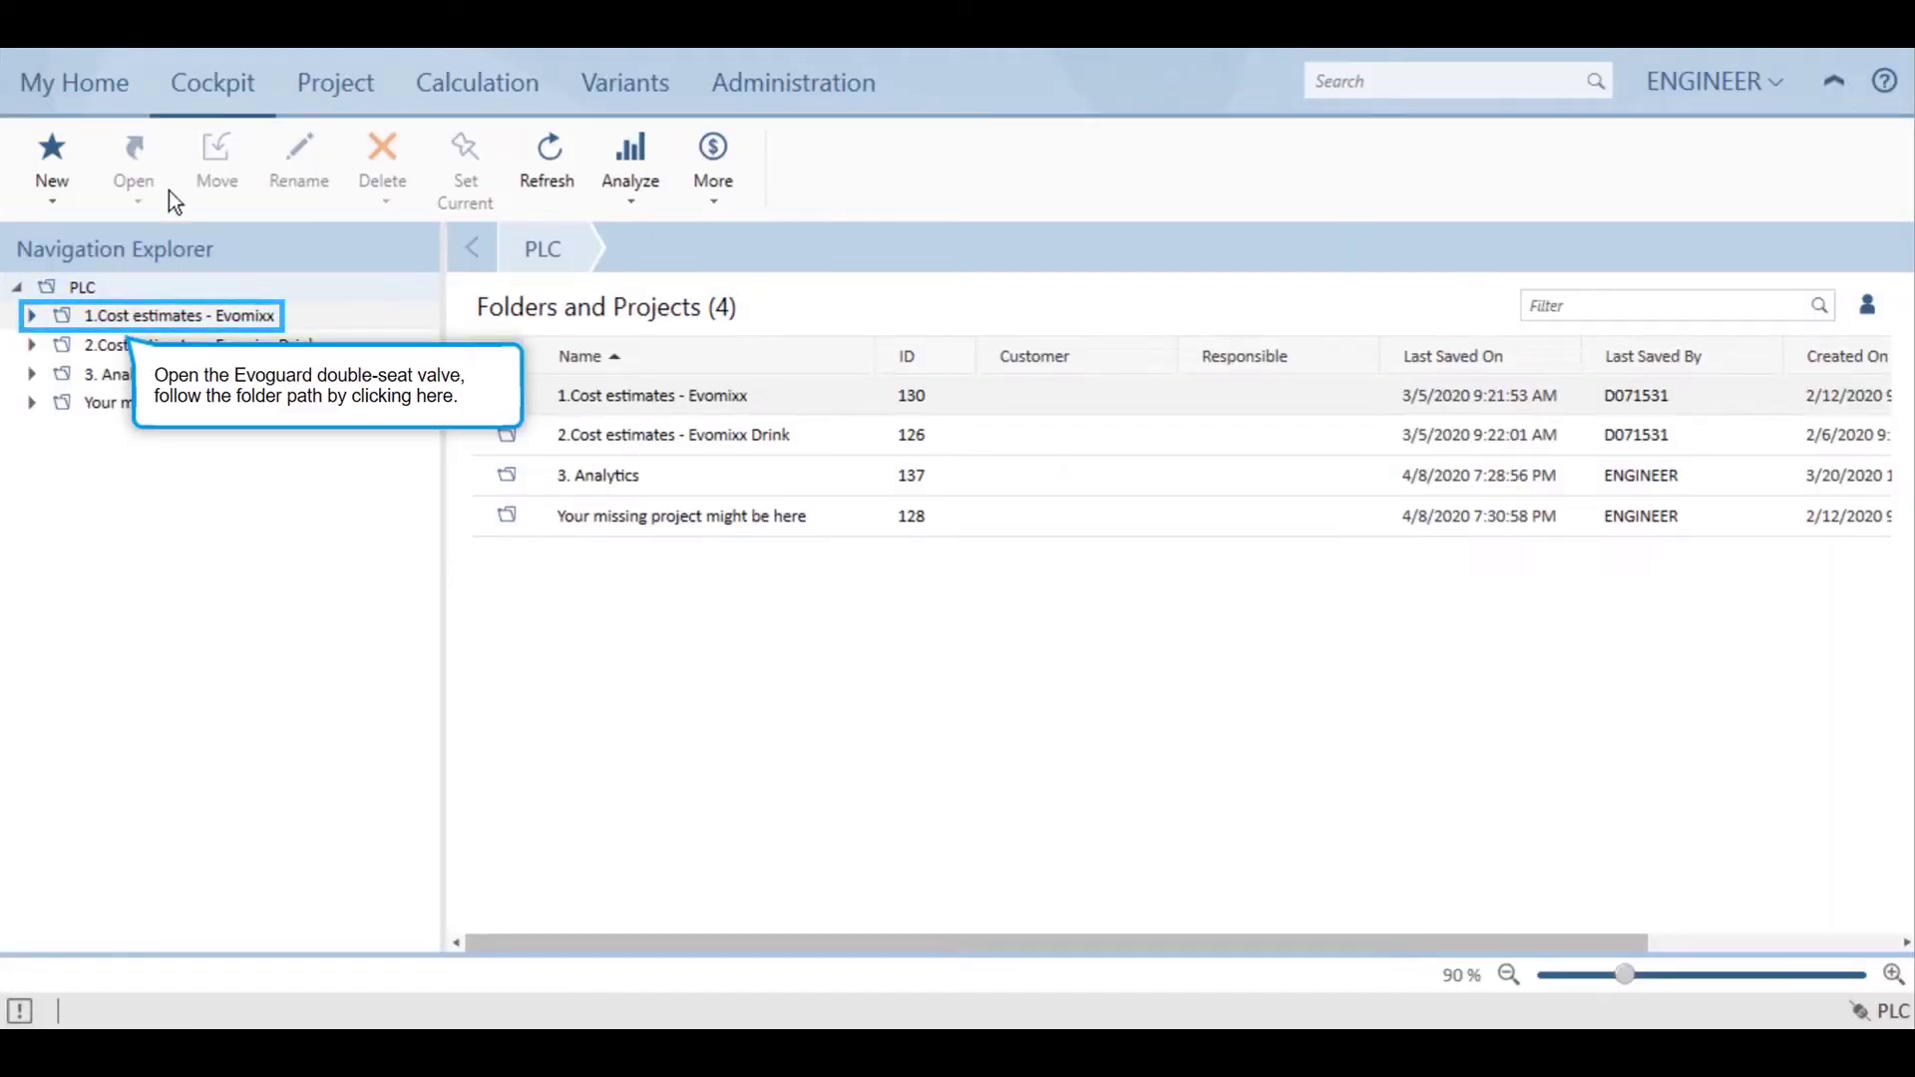
{"action": "left_click", "coordinate": [101, 325]}
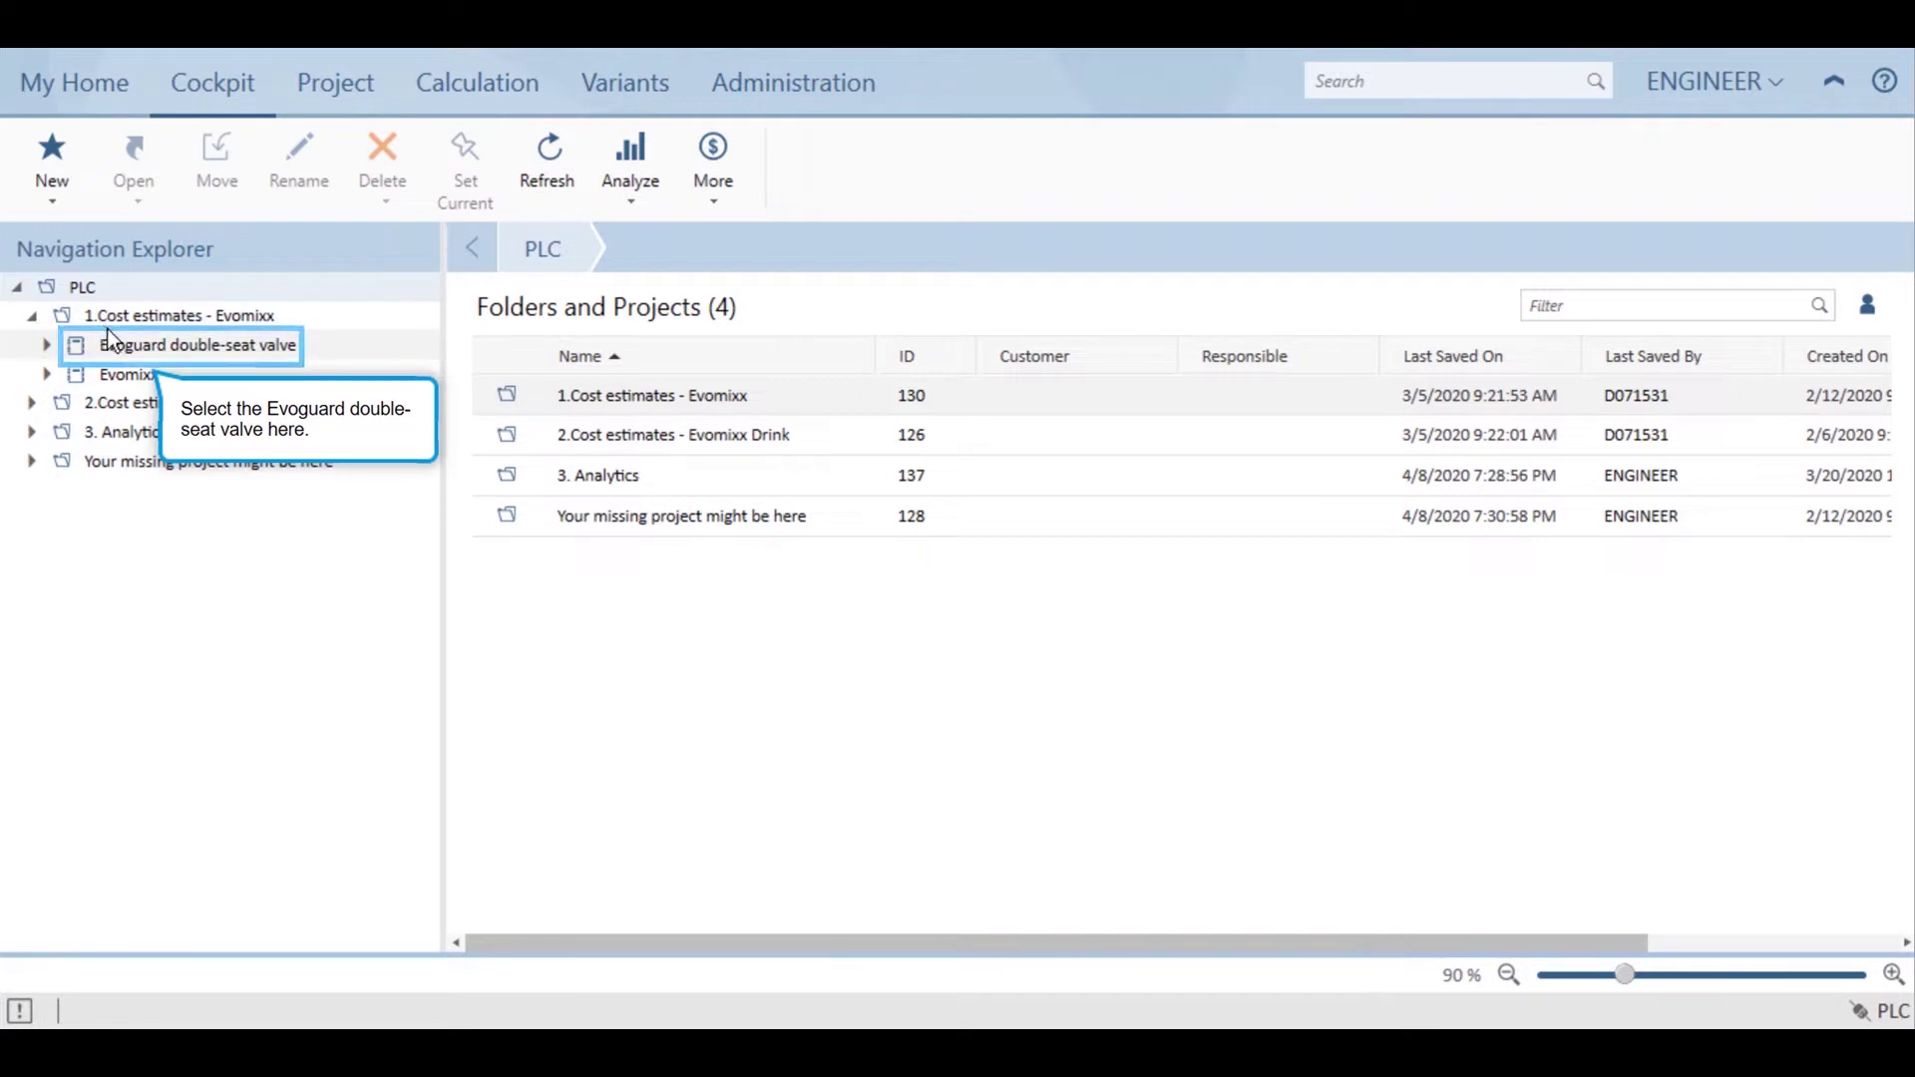
{"action": "left_click", "coordinate": [135, 349]}
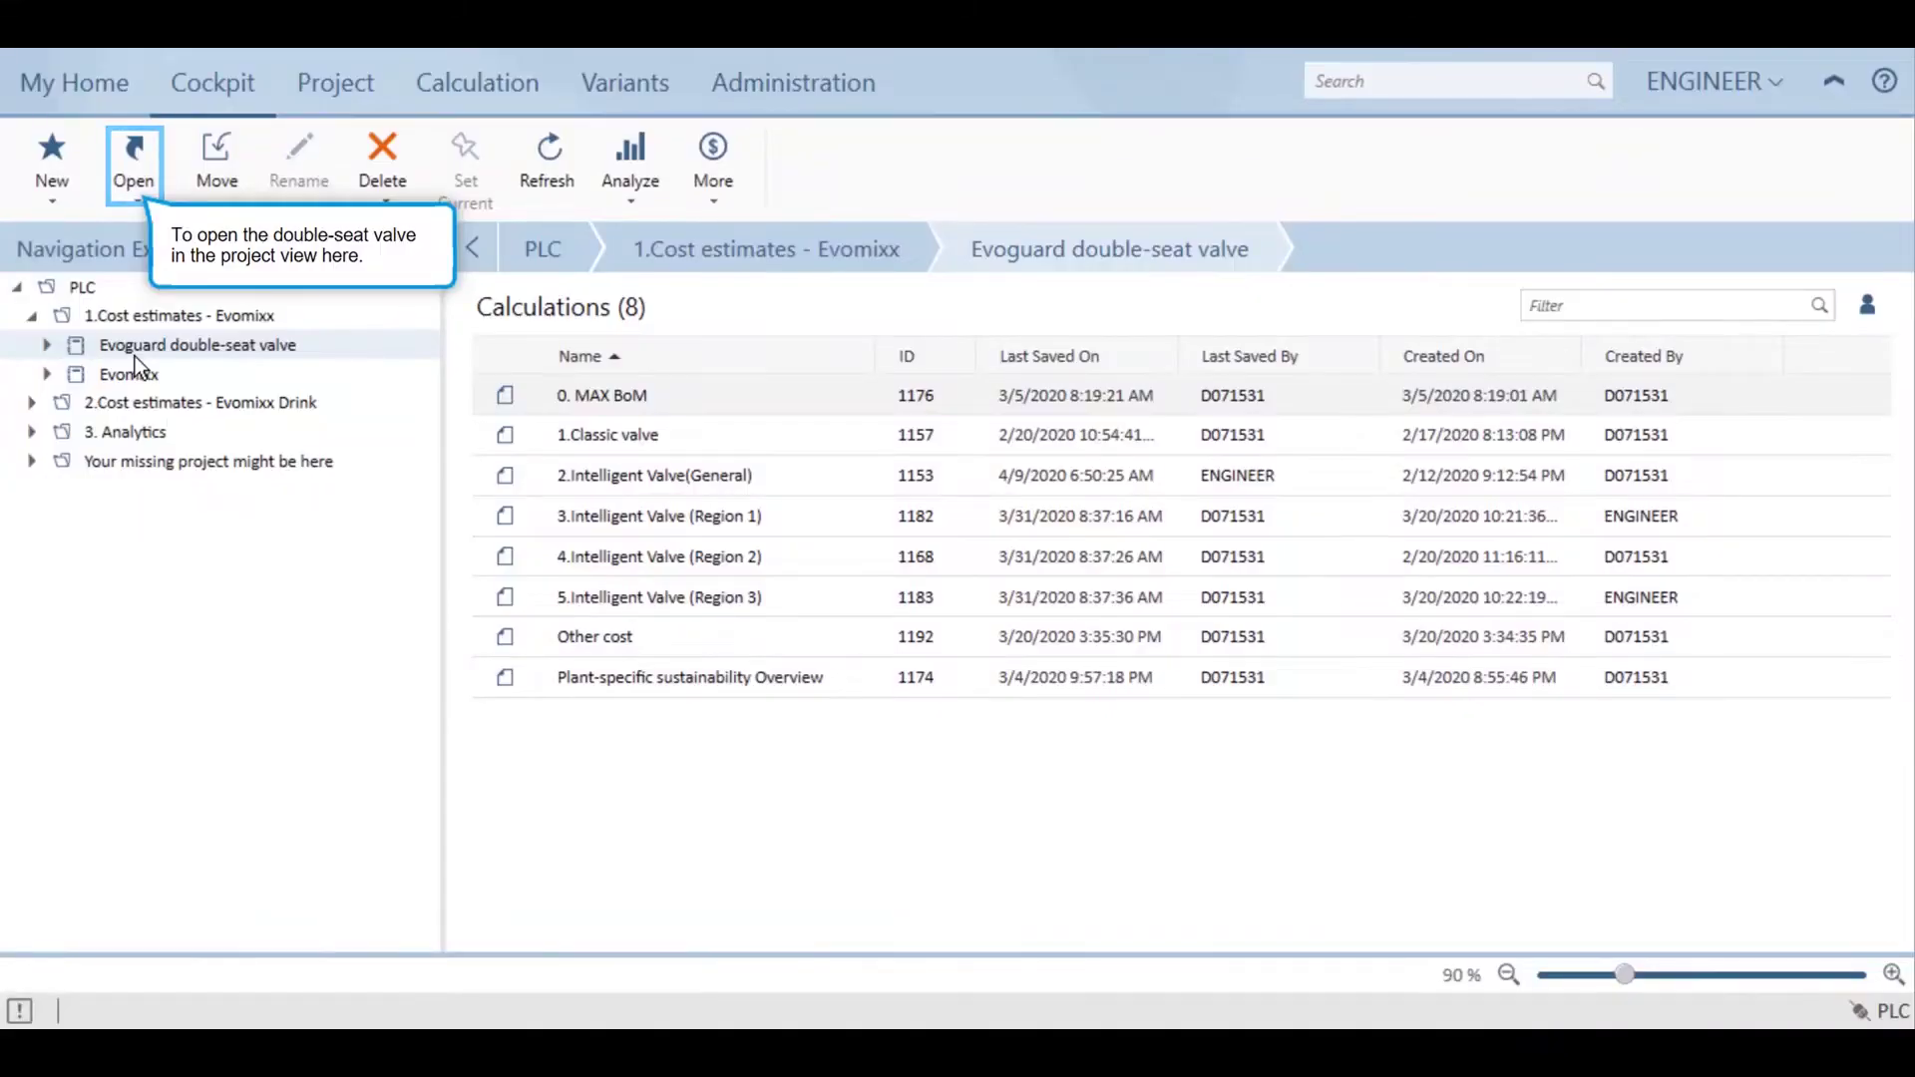
{"action": "left_click", "coordinate": [124, 189]}
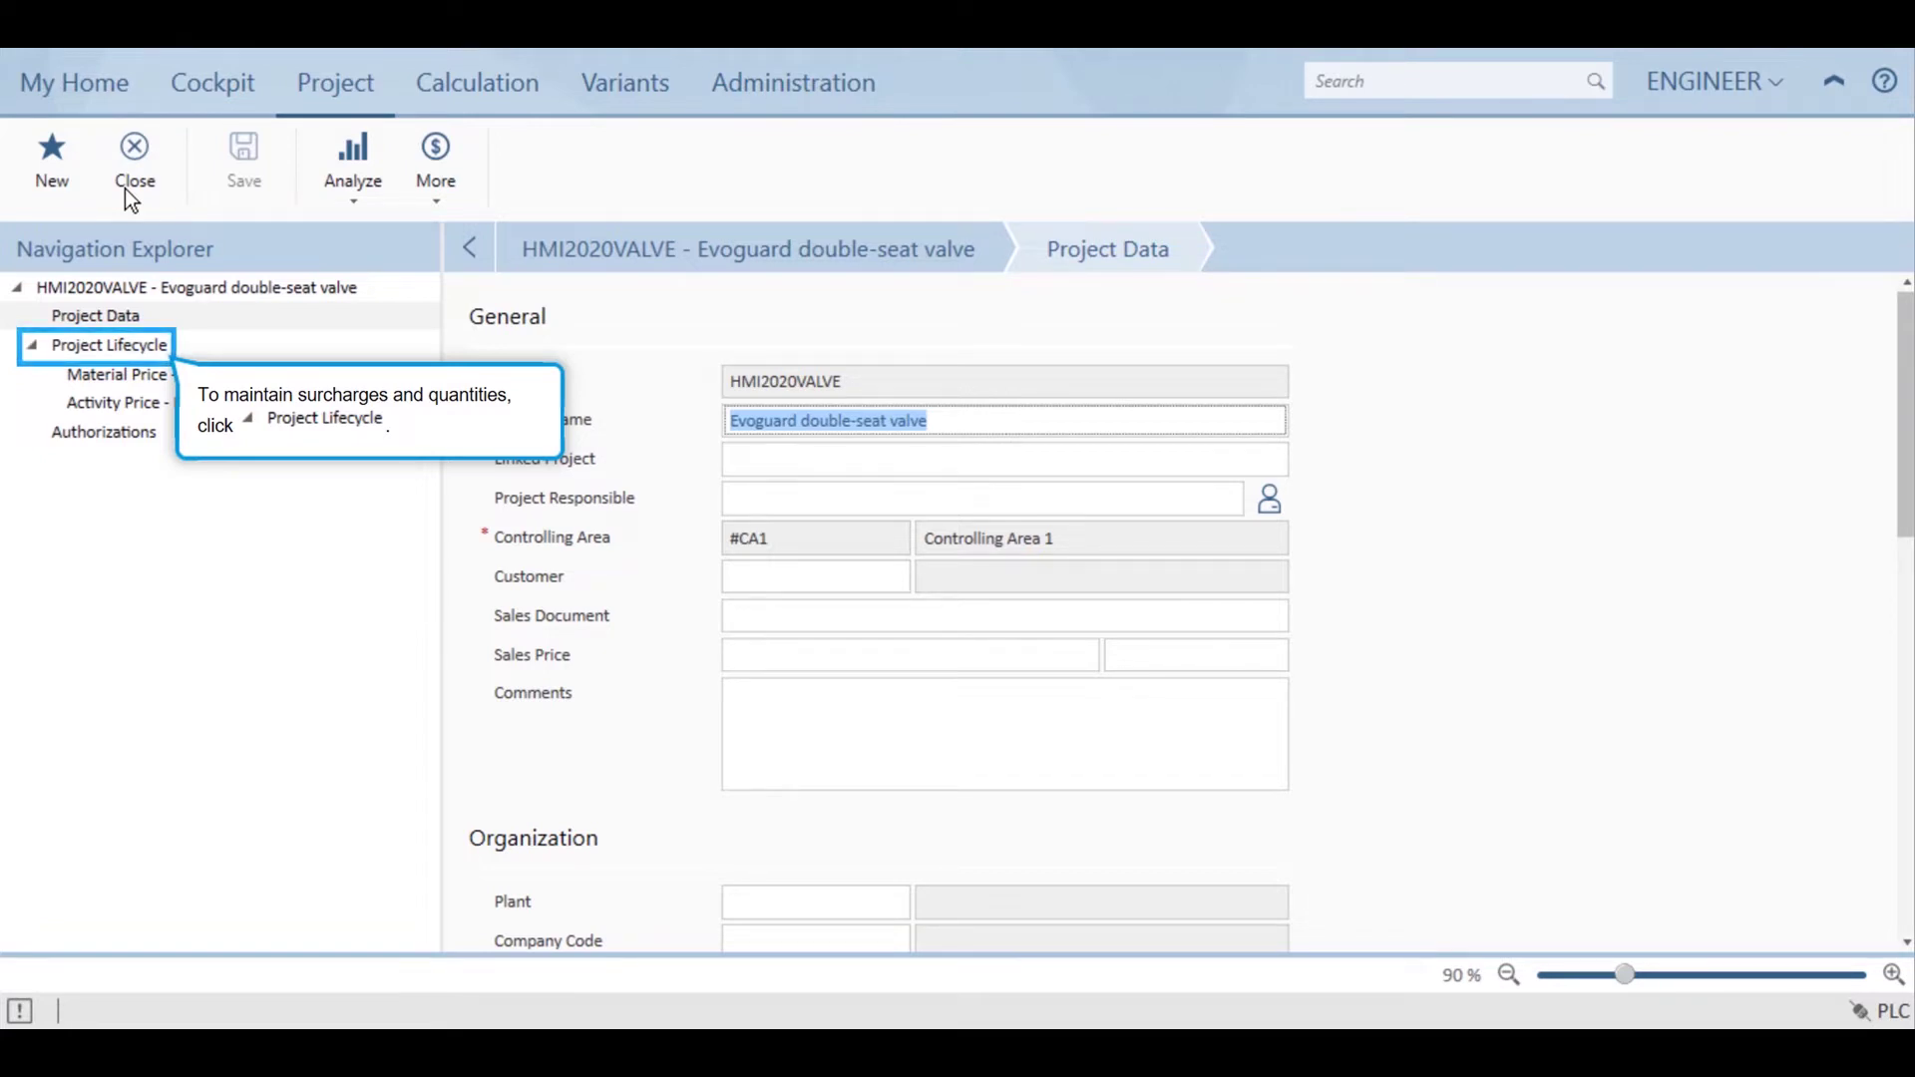
{"action": "left_click", "coordinate": [67, 355]}
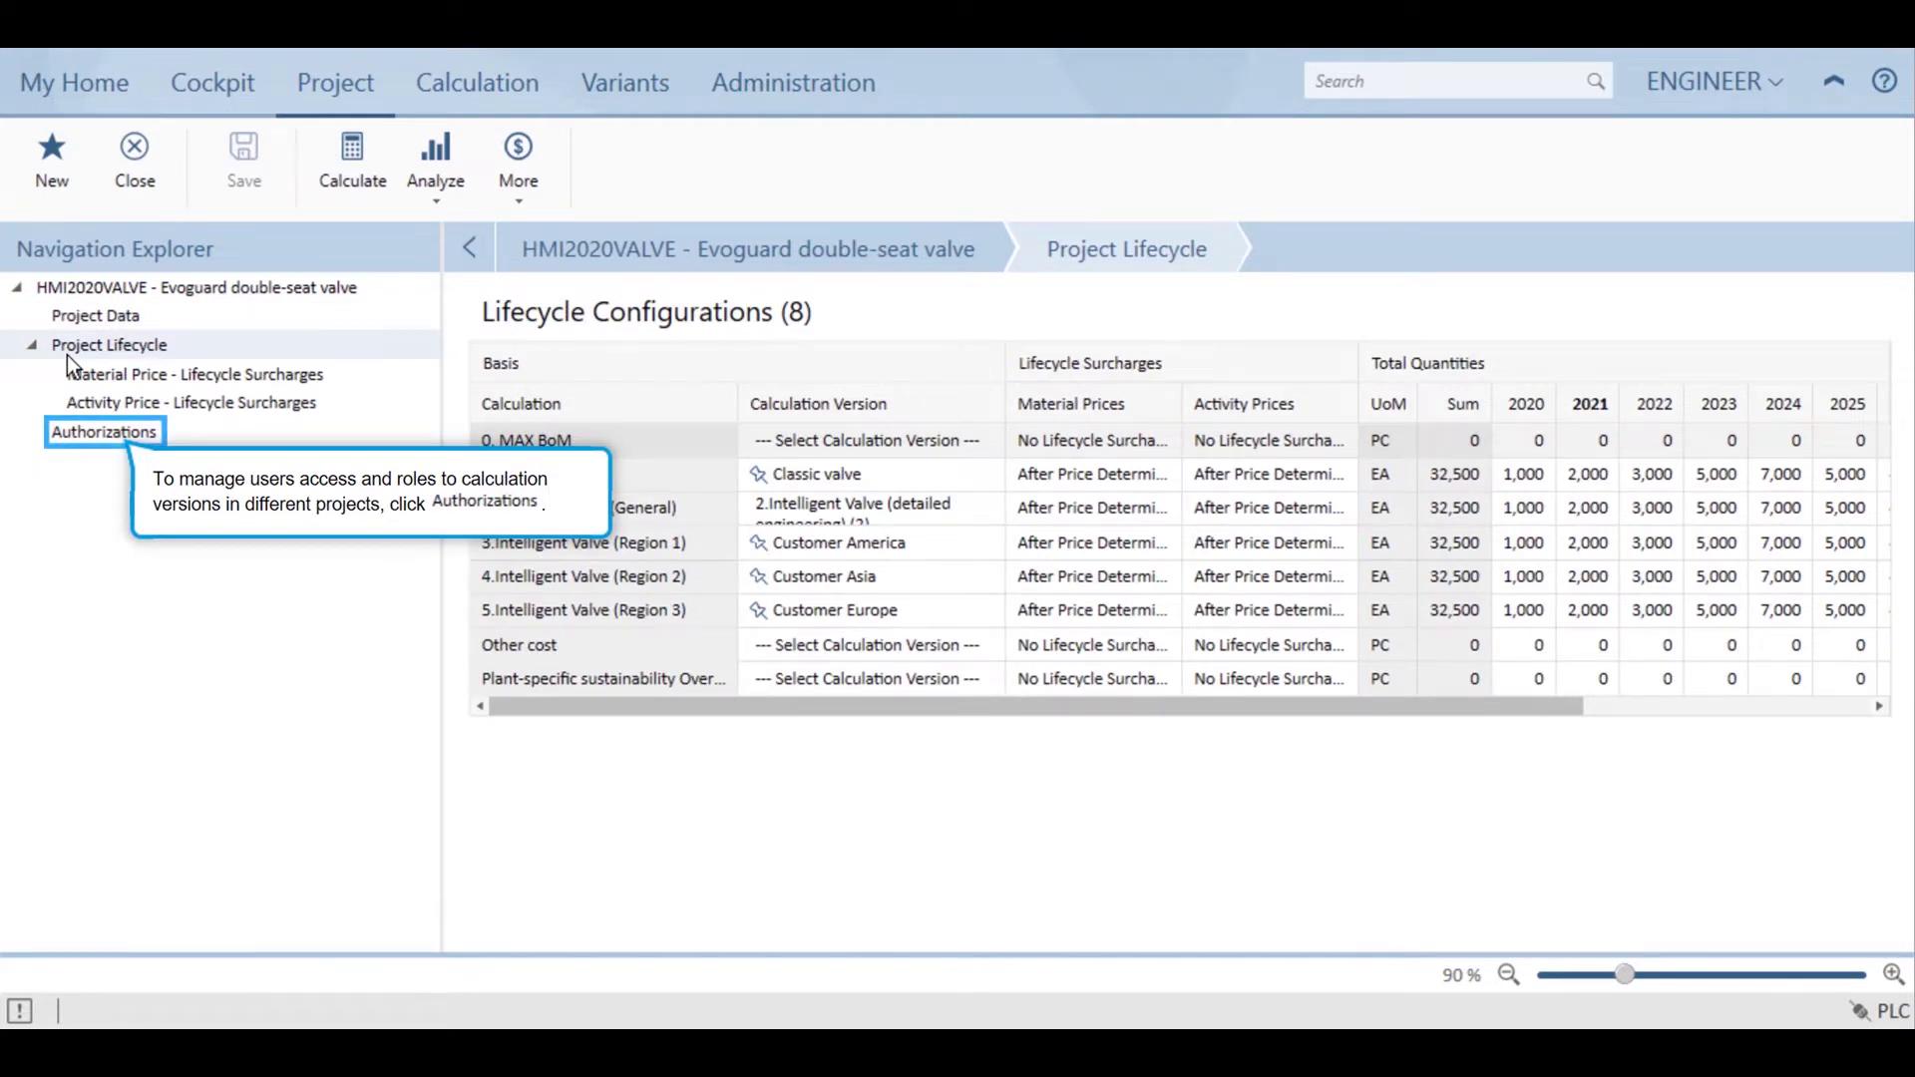
{"action": "left_click", "coordinate": [84, 439]}
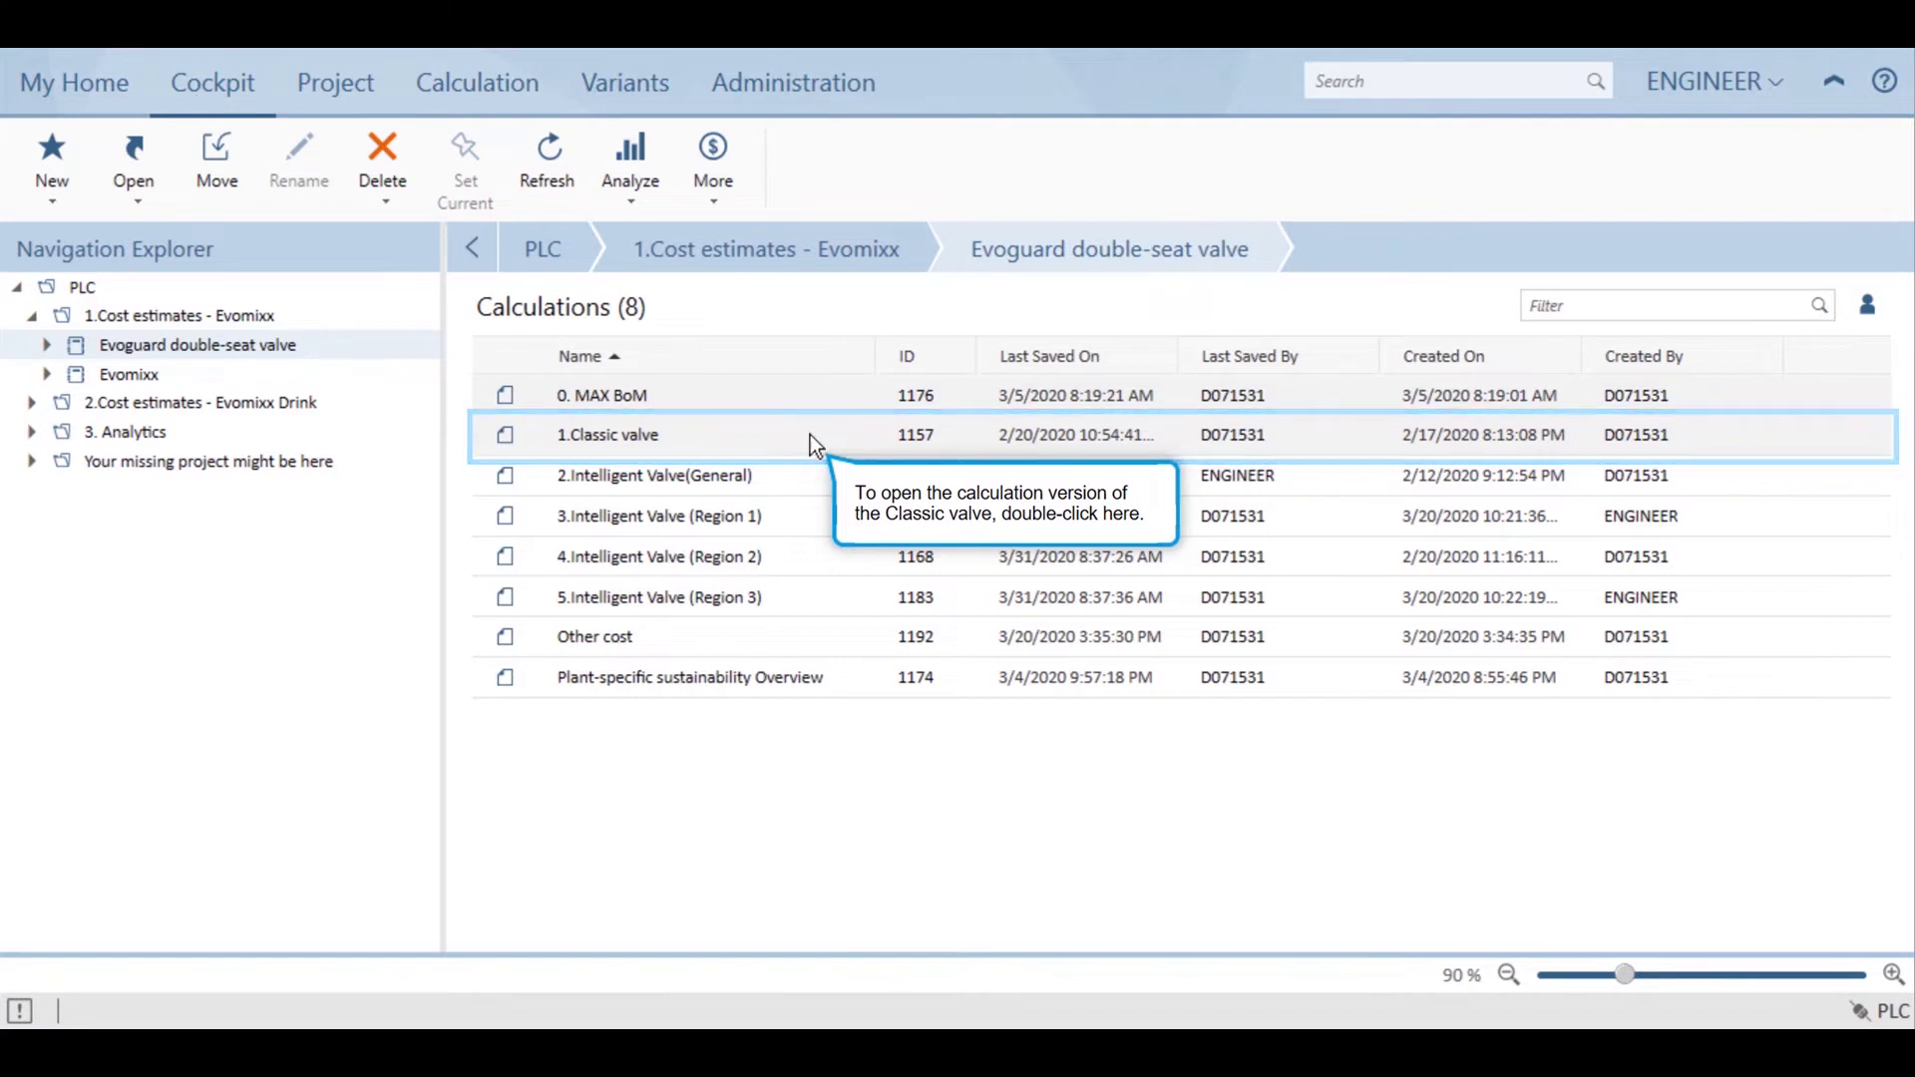
Step: Review 1.Classic valve's ten yearly lifecycle versions, then return to the project's calculations
{"action": "double_click", "coordinate": [898, 450]}
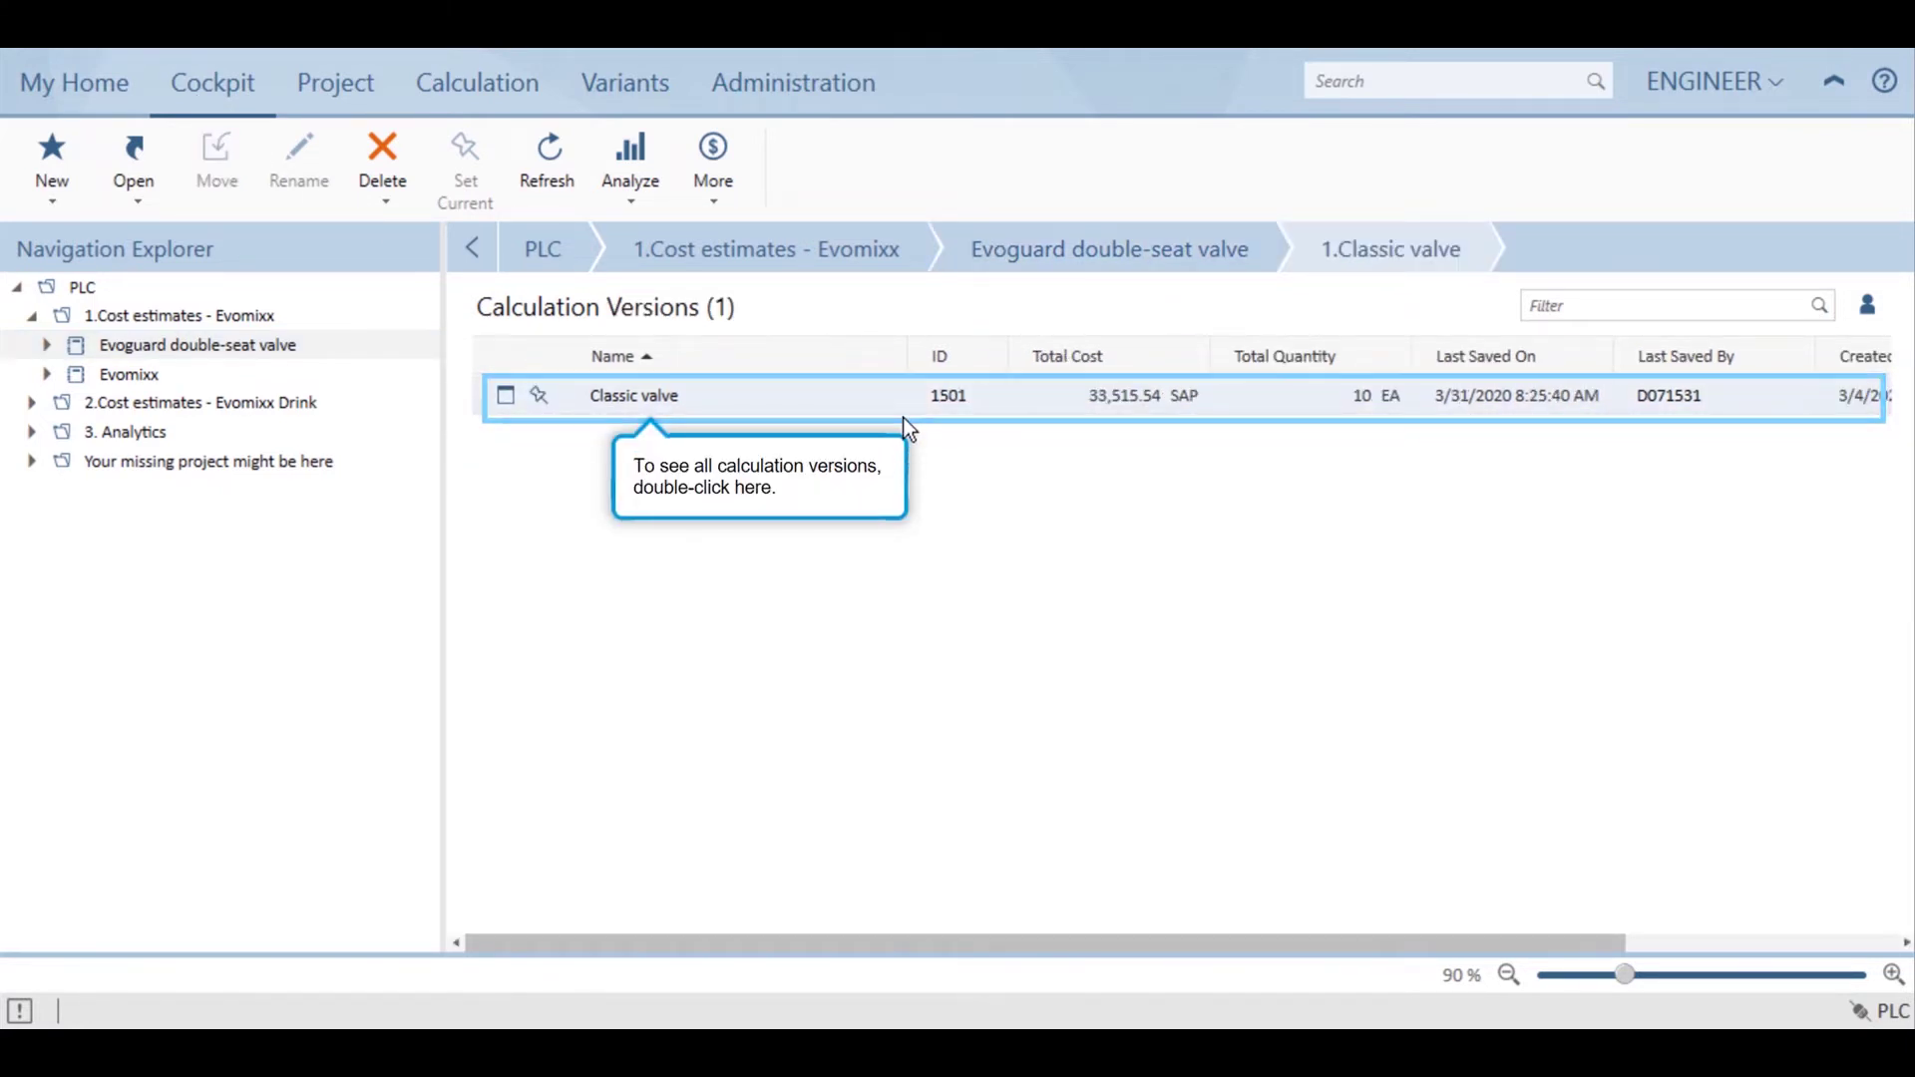
{"action": "double_click", "coordinate": [905, 410]}
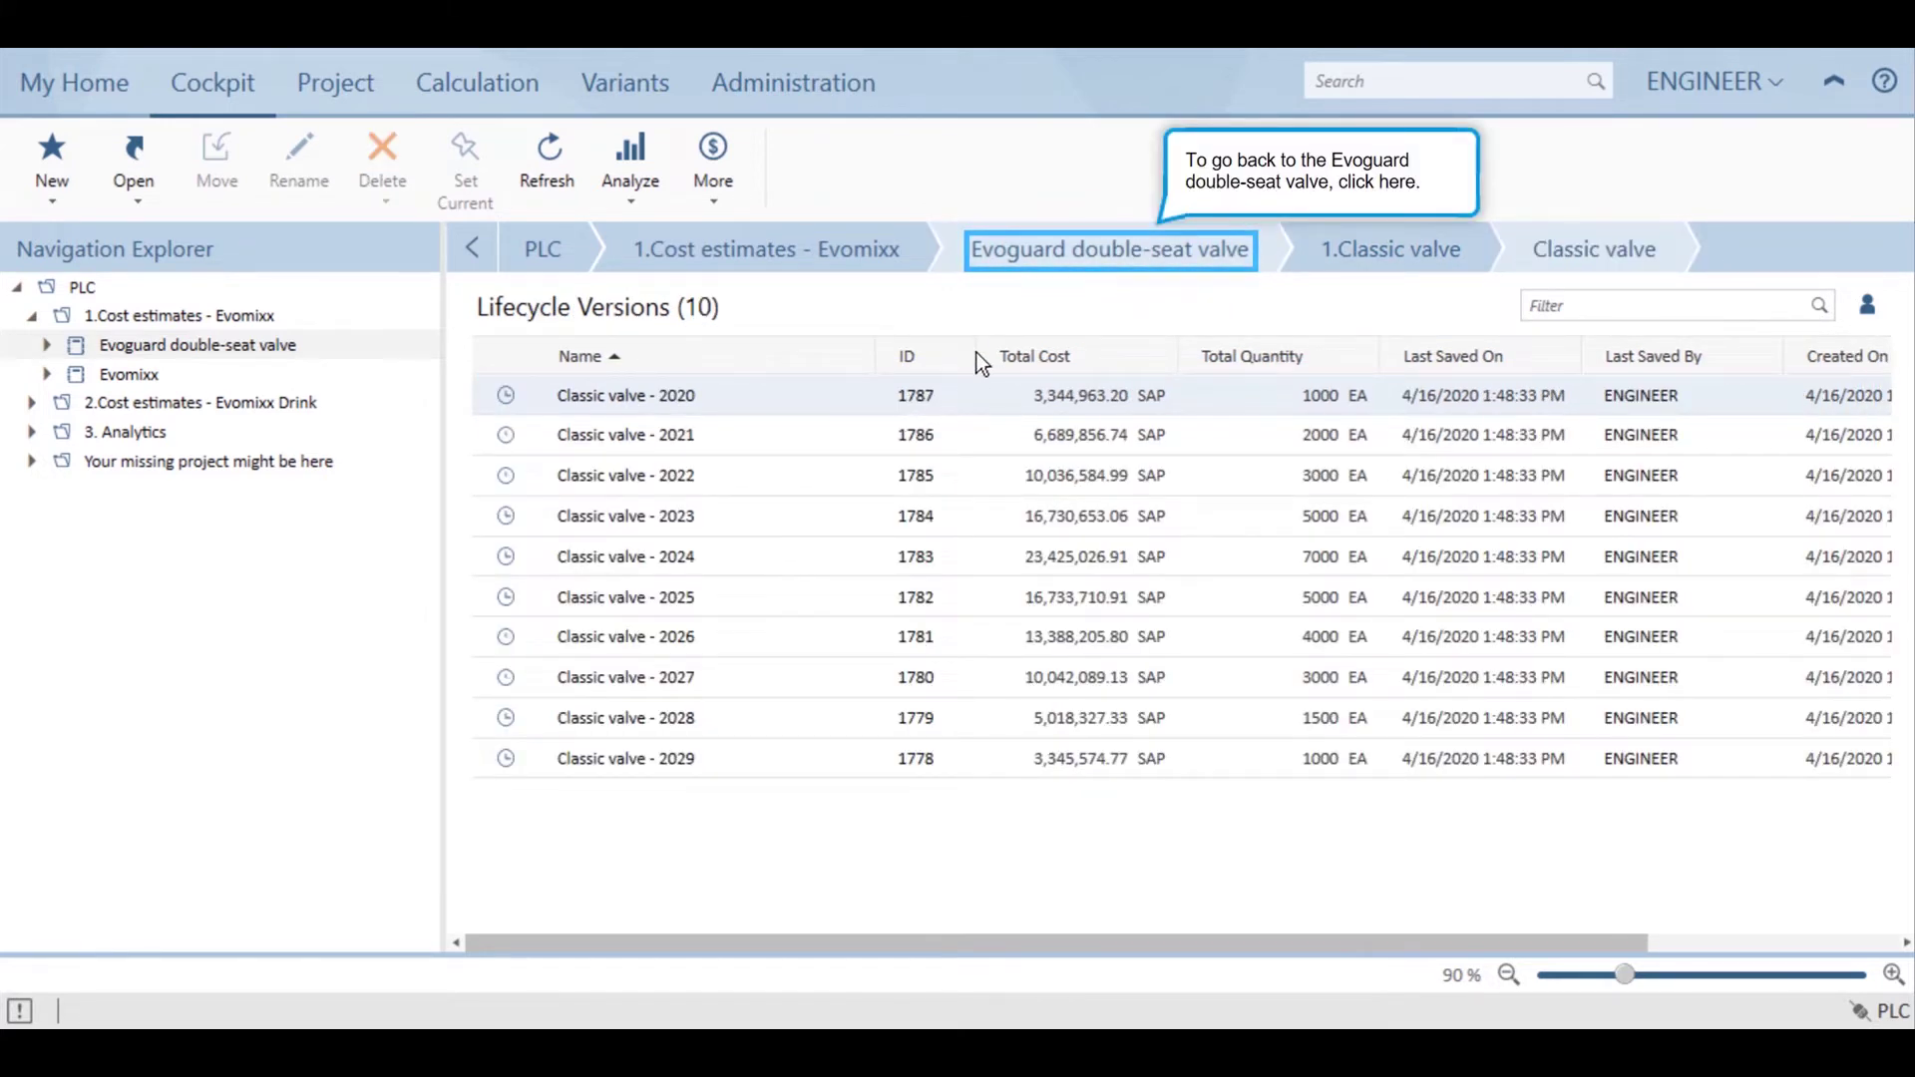
{"action": "left_click", "coordinate": [1056, 262]}
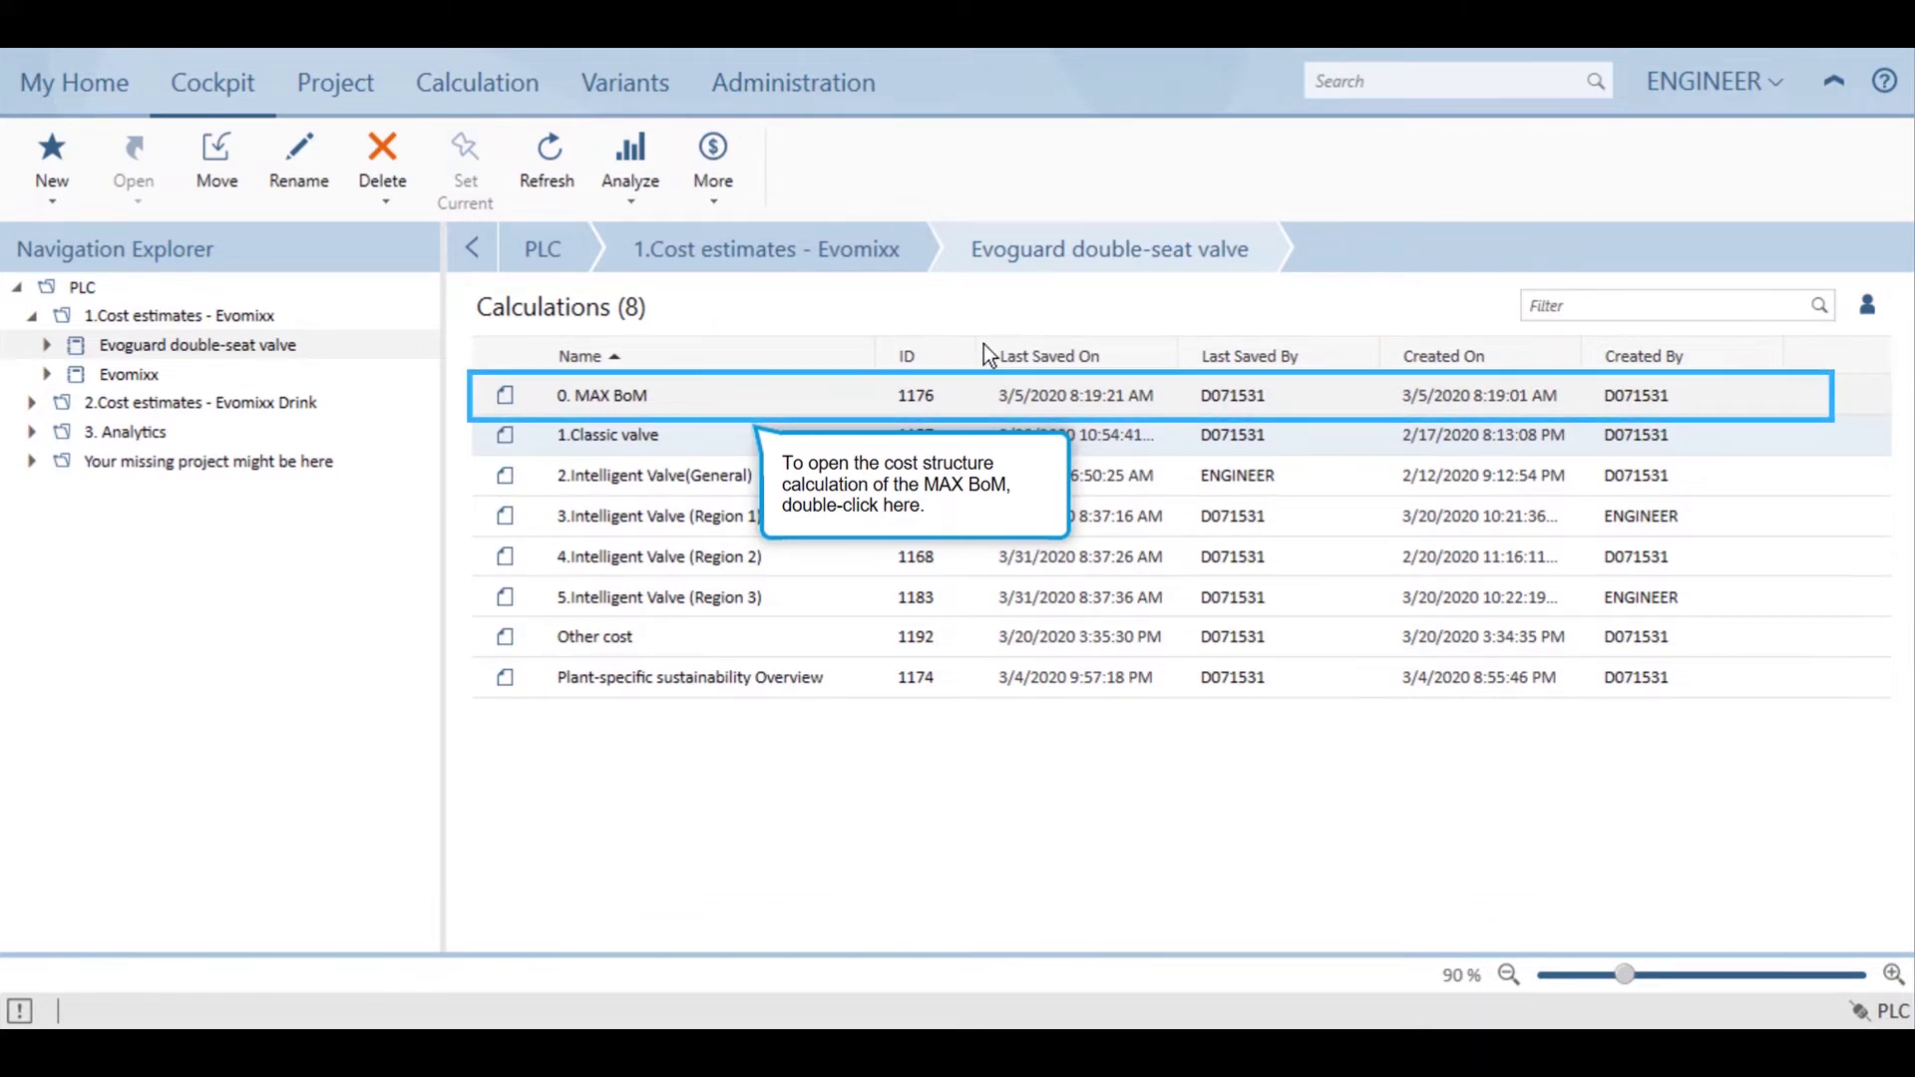
Step: Open 0. MAX BoM with the full bill of materials expanded and the price and cost columns shown
{"action": "double_click", "coordinate": [881, 411]}
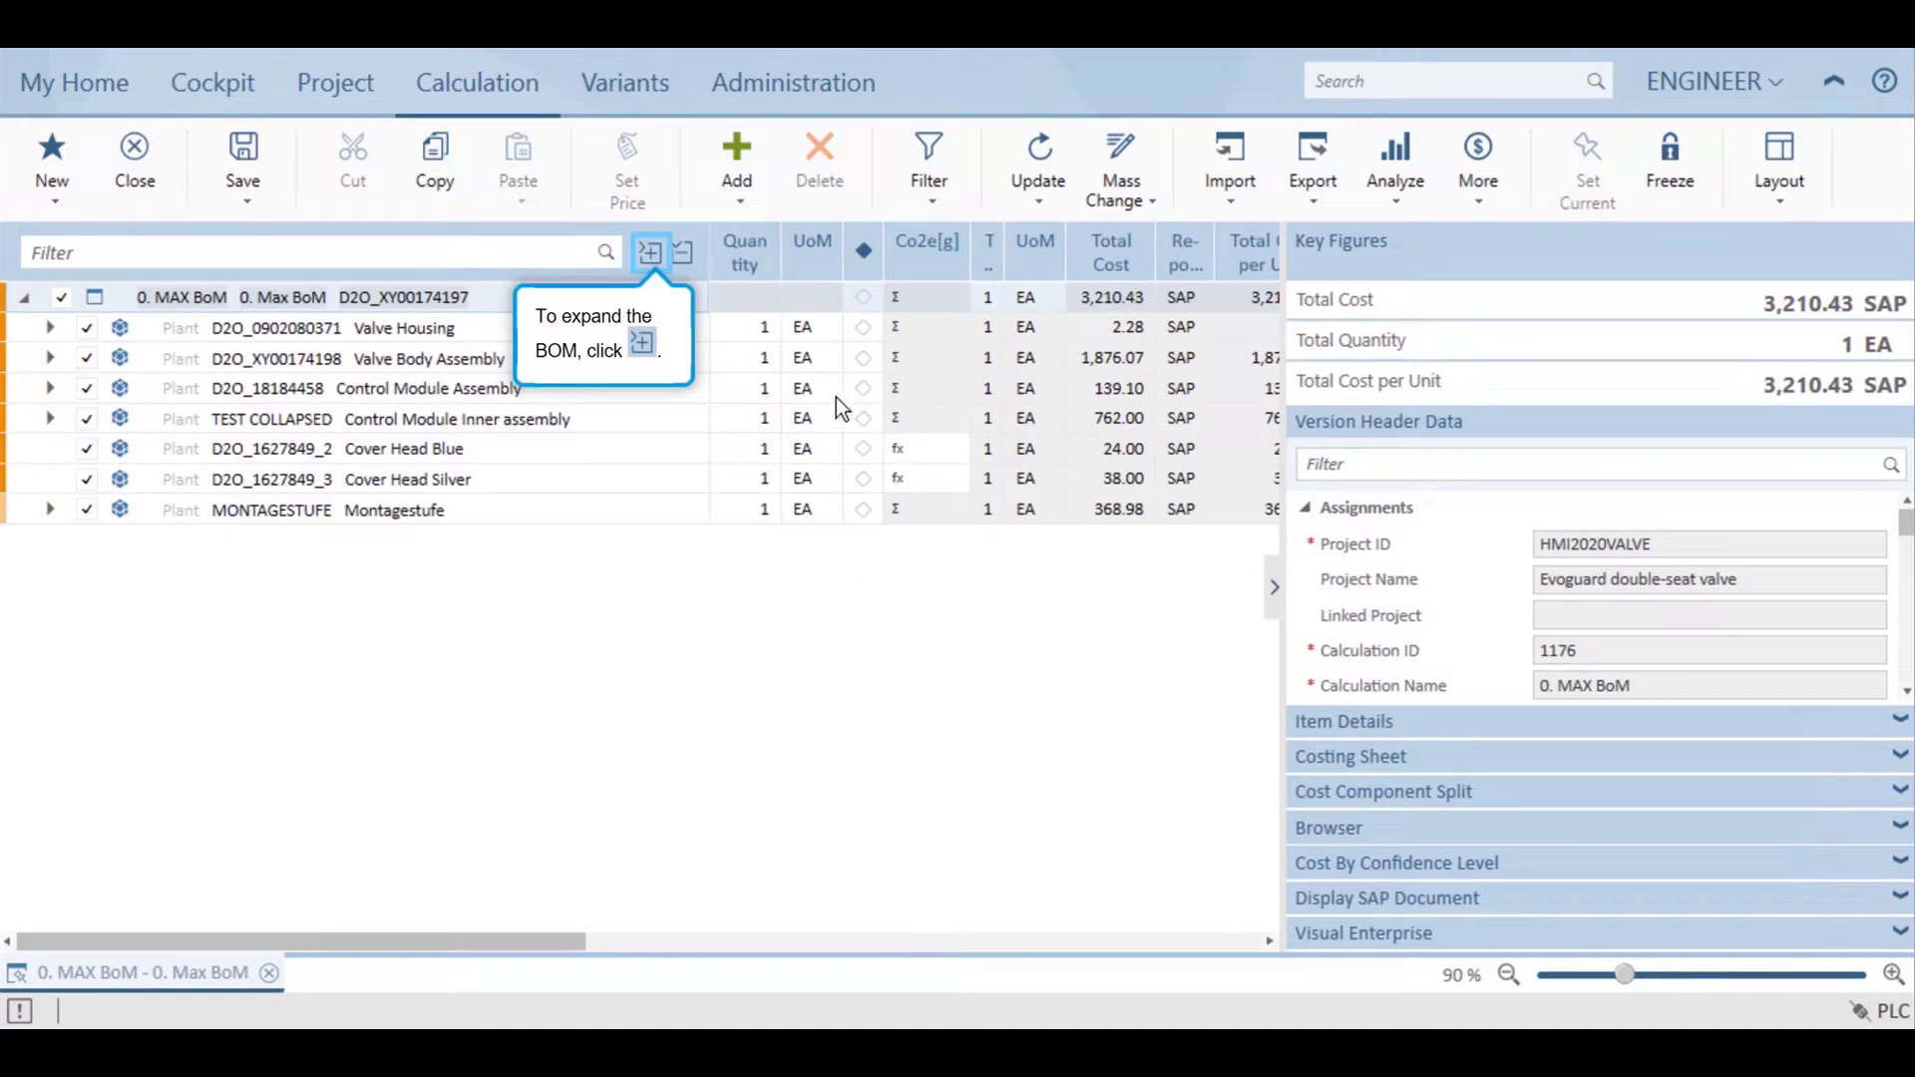
{"action": "left_click", "coordinate": [649, 252]}
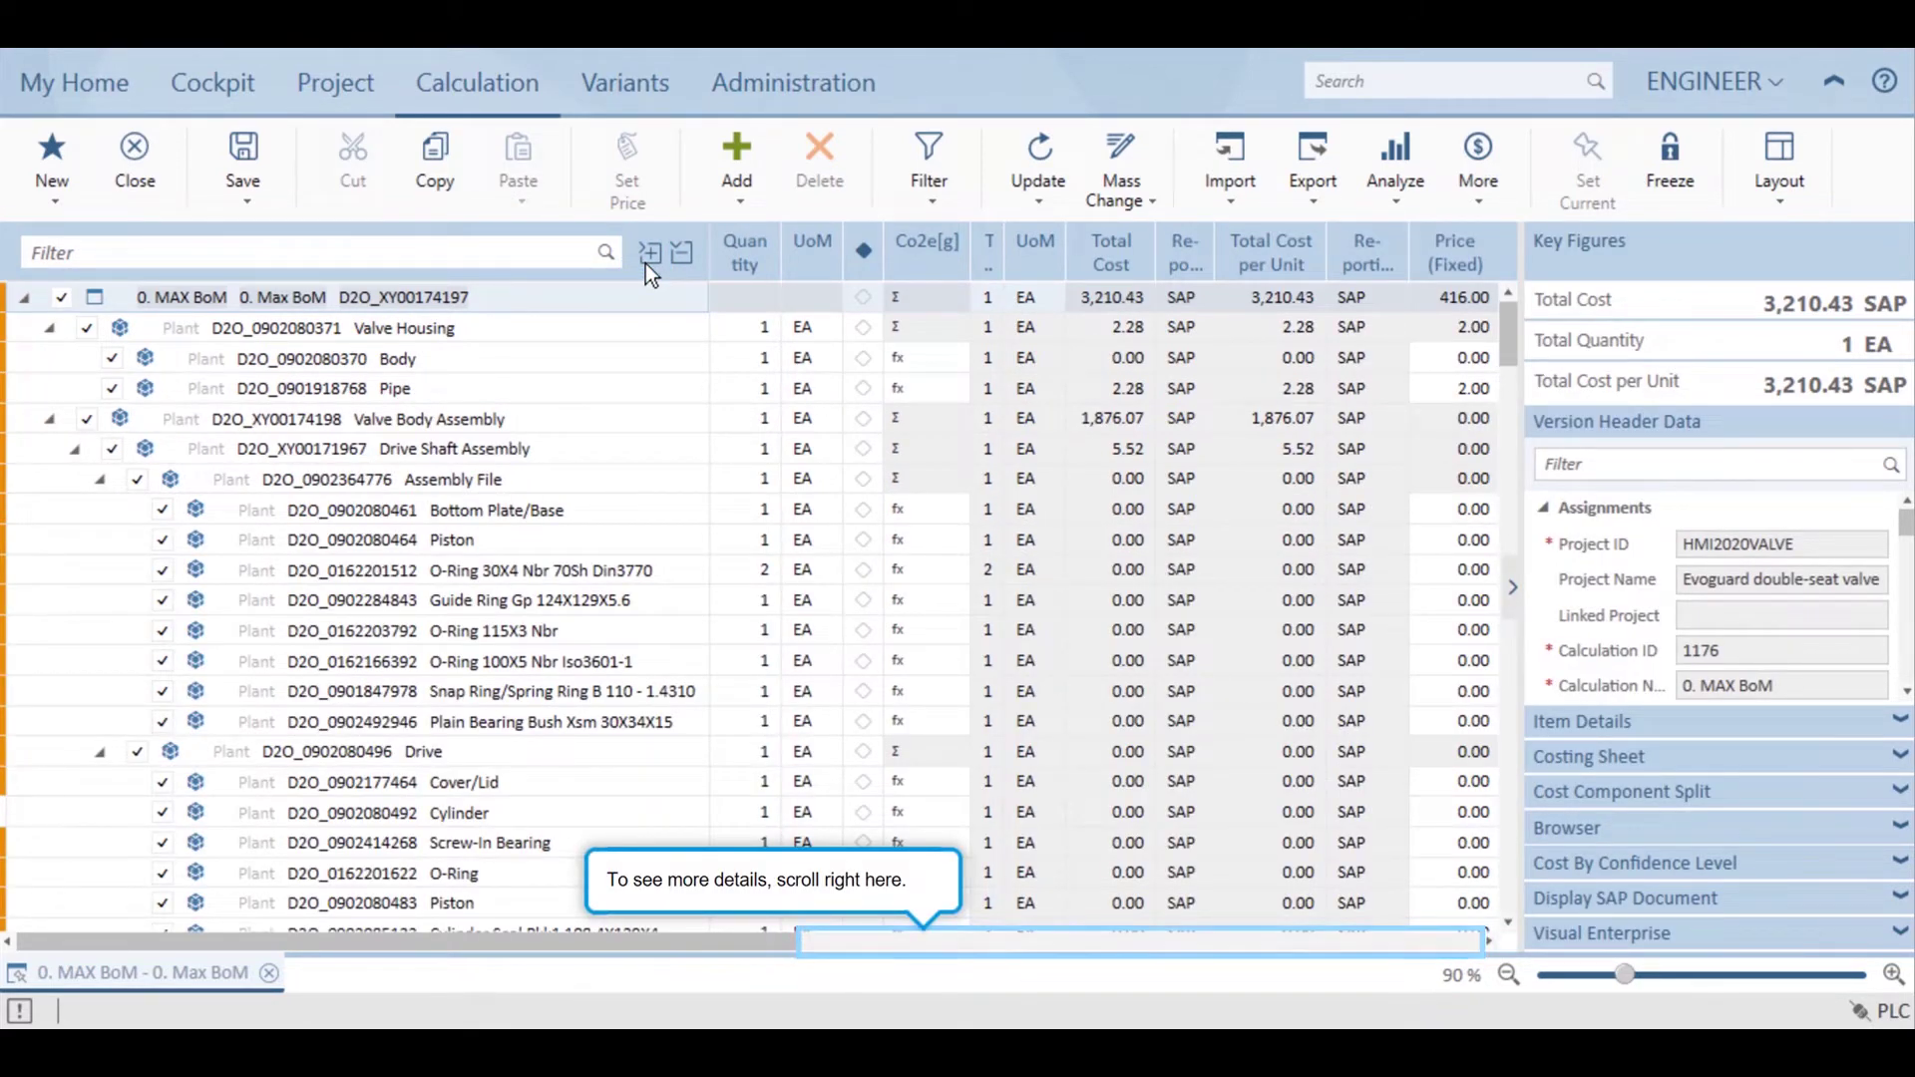
{"action": "left_click", "coordinate": [1006, 951]}
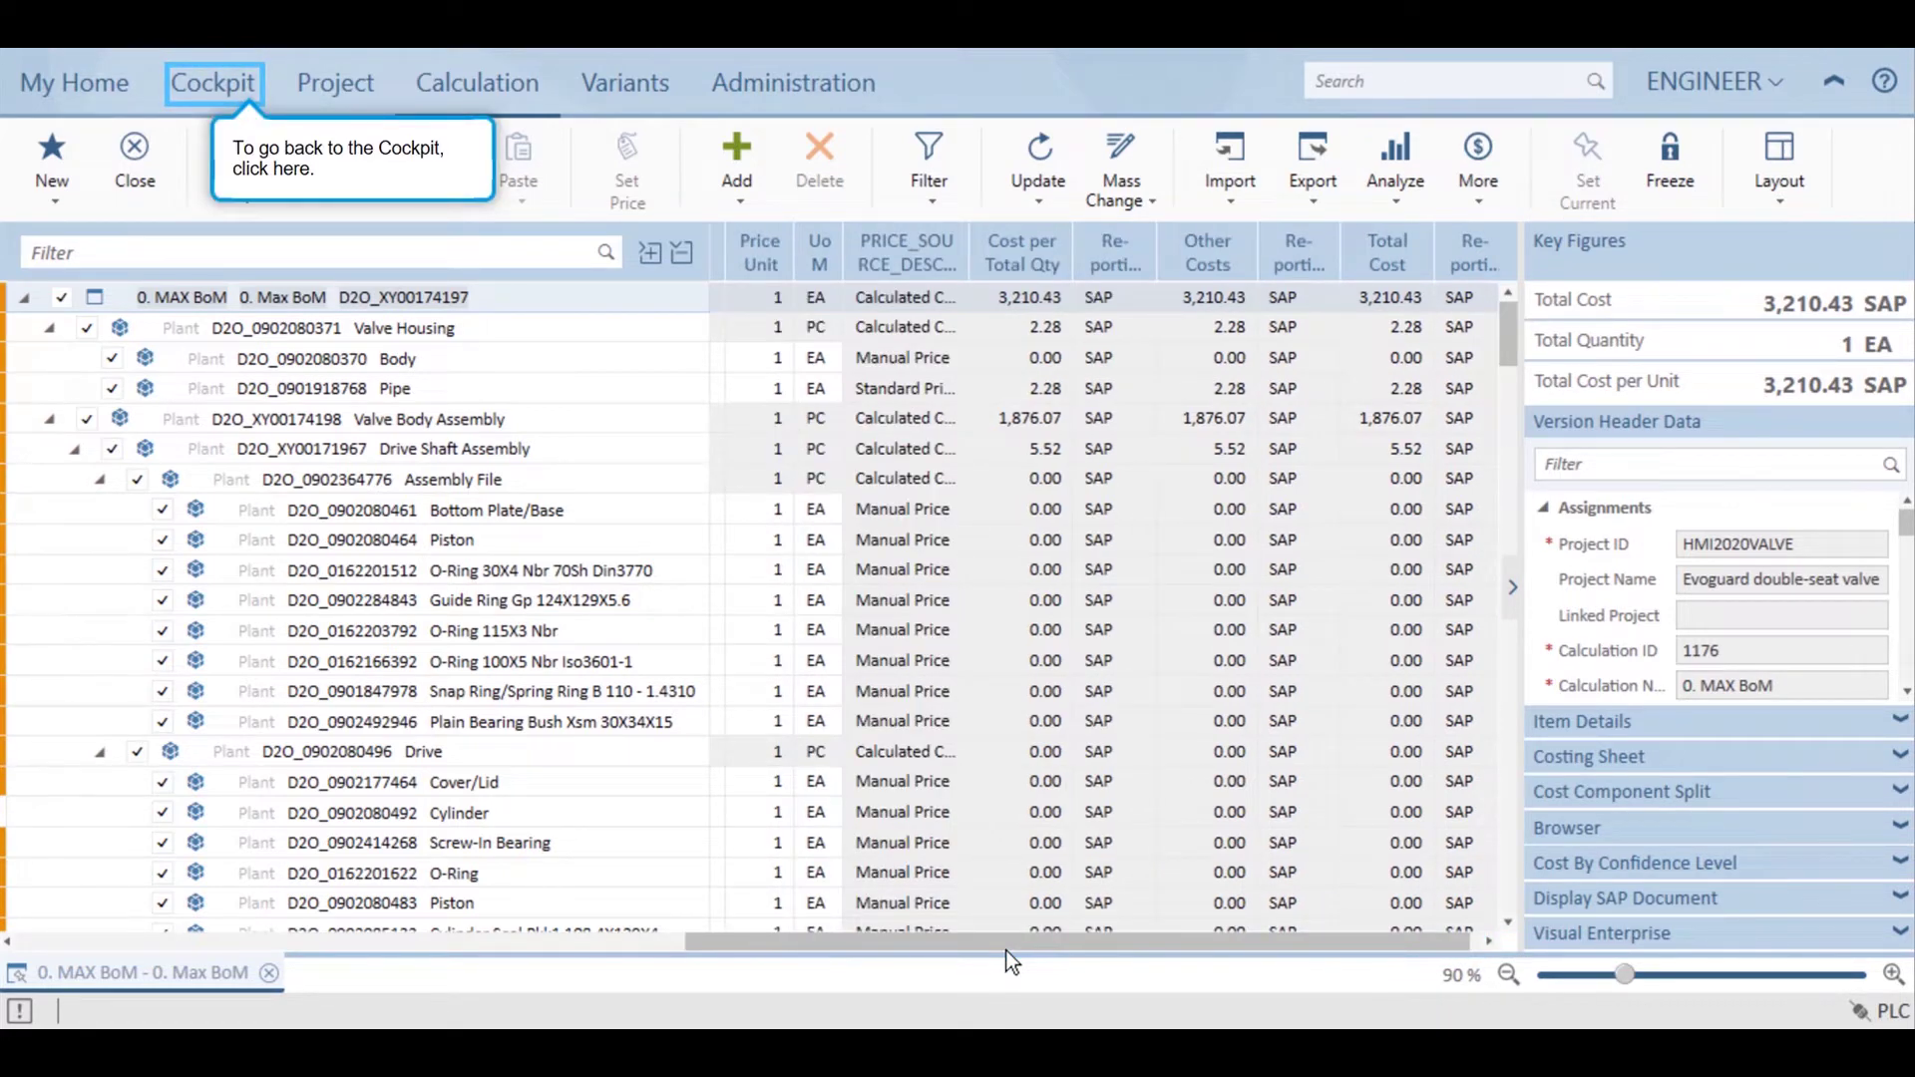
{"action": "left_click", "coordinate": [197, 98]}
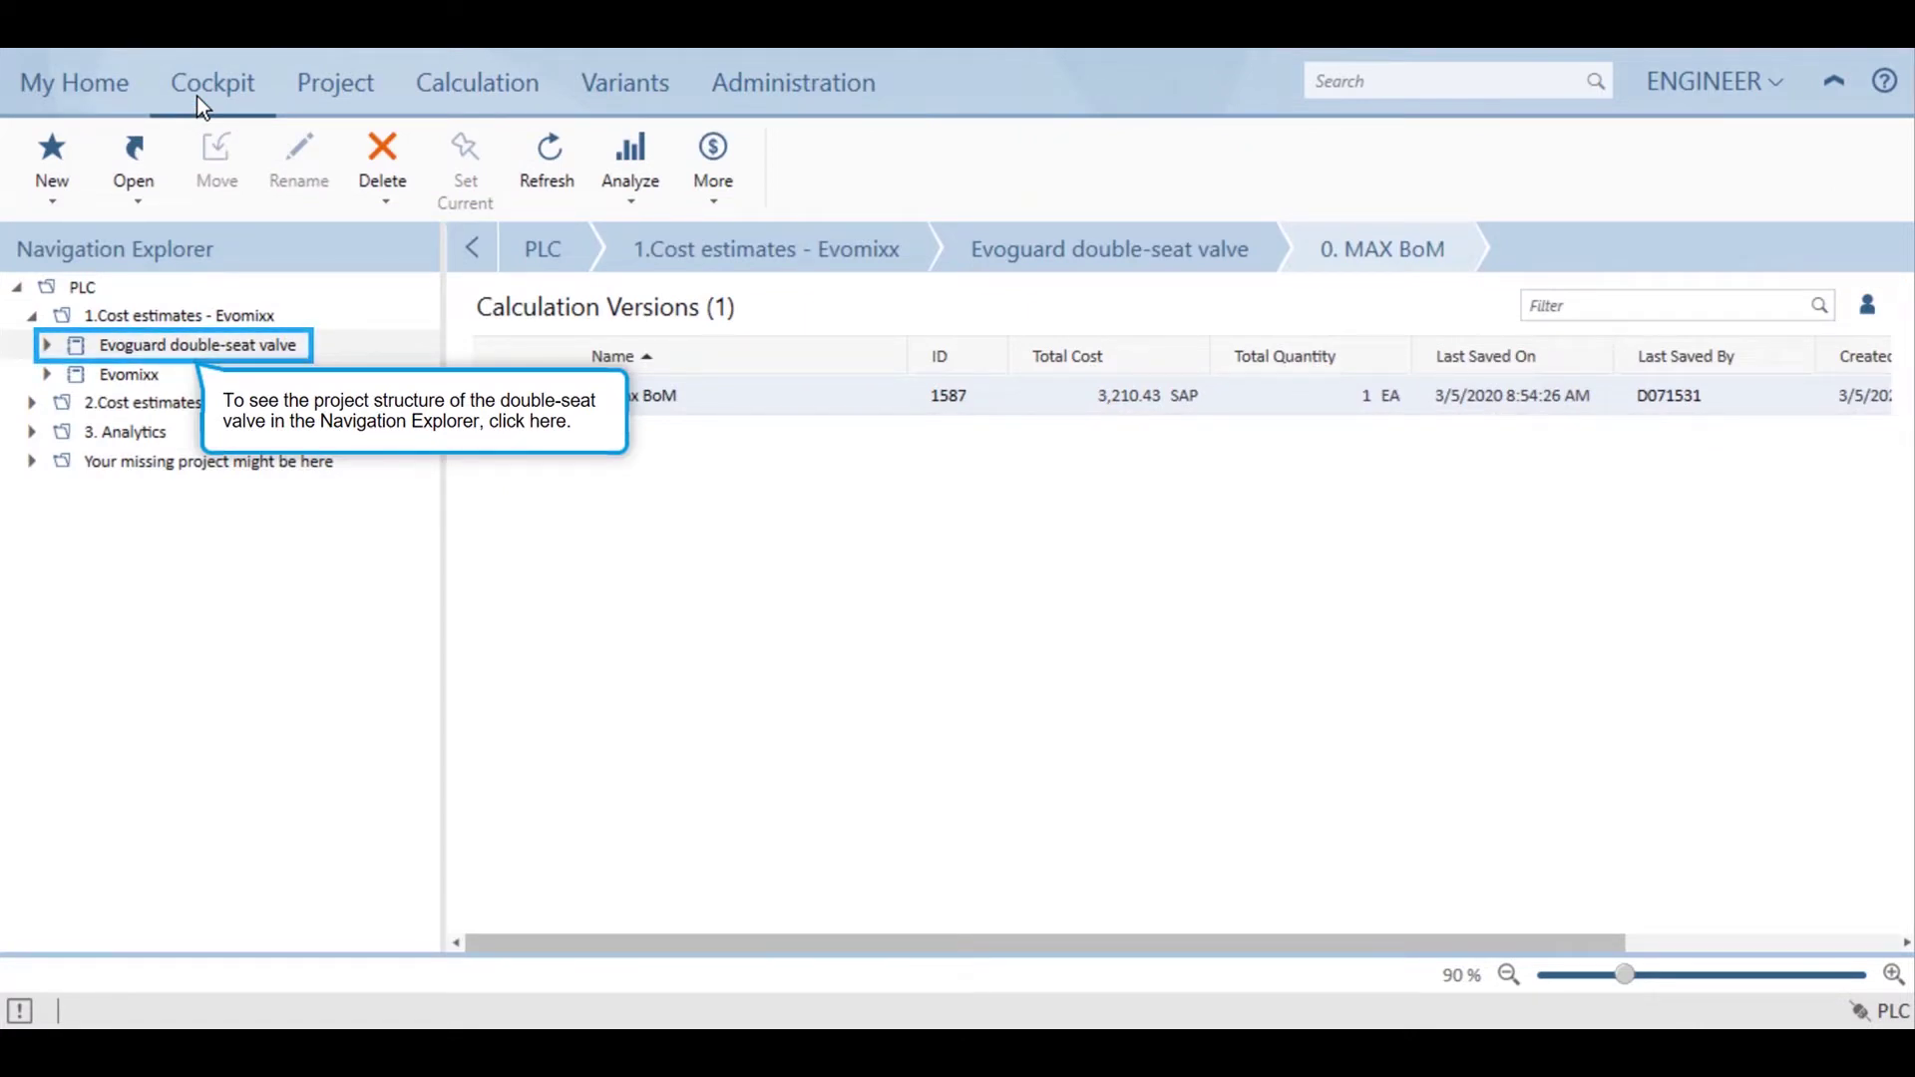
Step: Expand 1.Classic valve in the tree to list its 2020–2029 versions, cancelling a copy calculation
{"action": "left_click", "coordinate": [121, 352]}
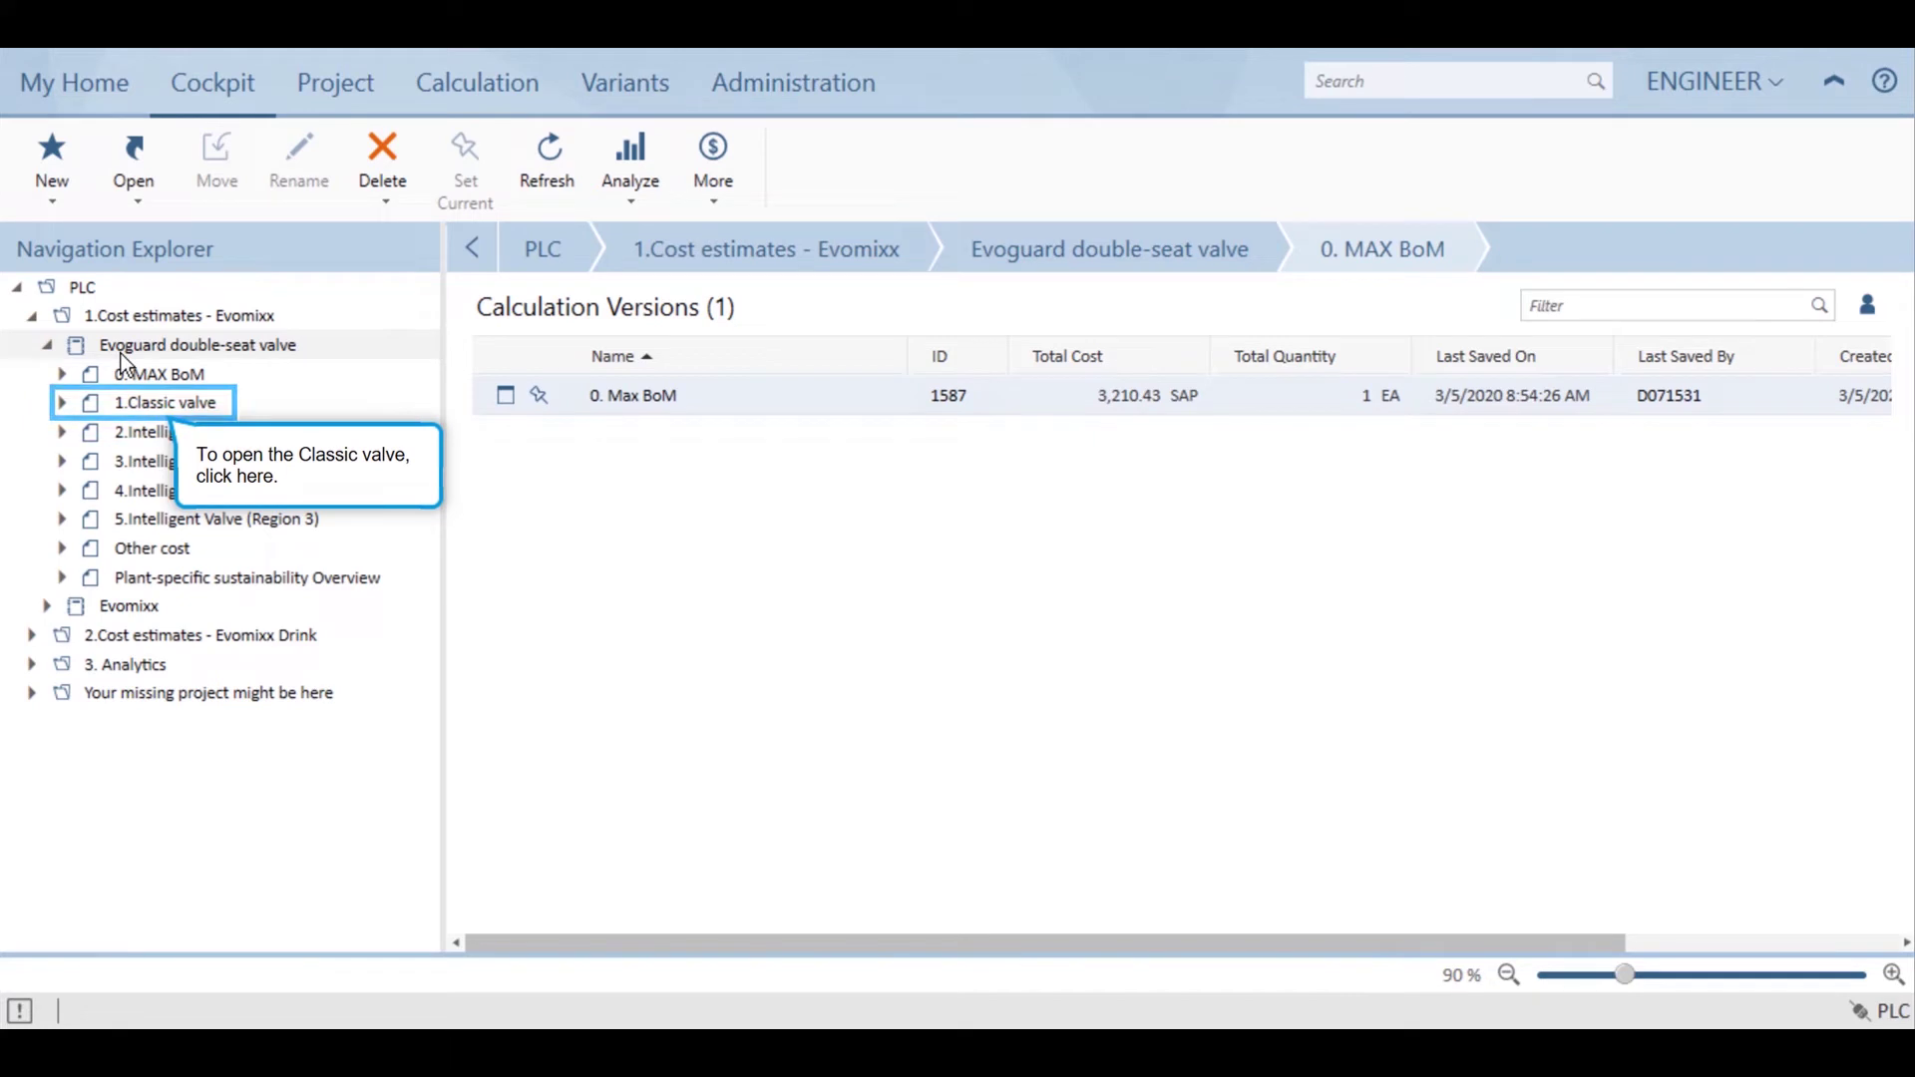
{"action": "left_click", "coordinate": [109, 407]}
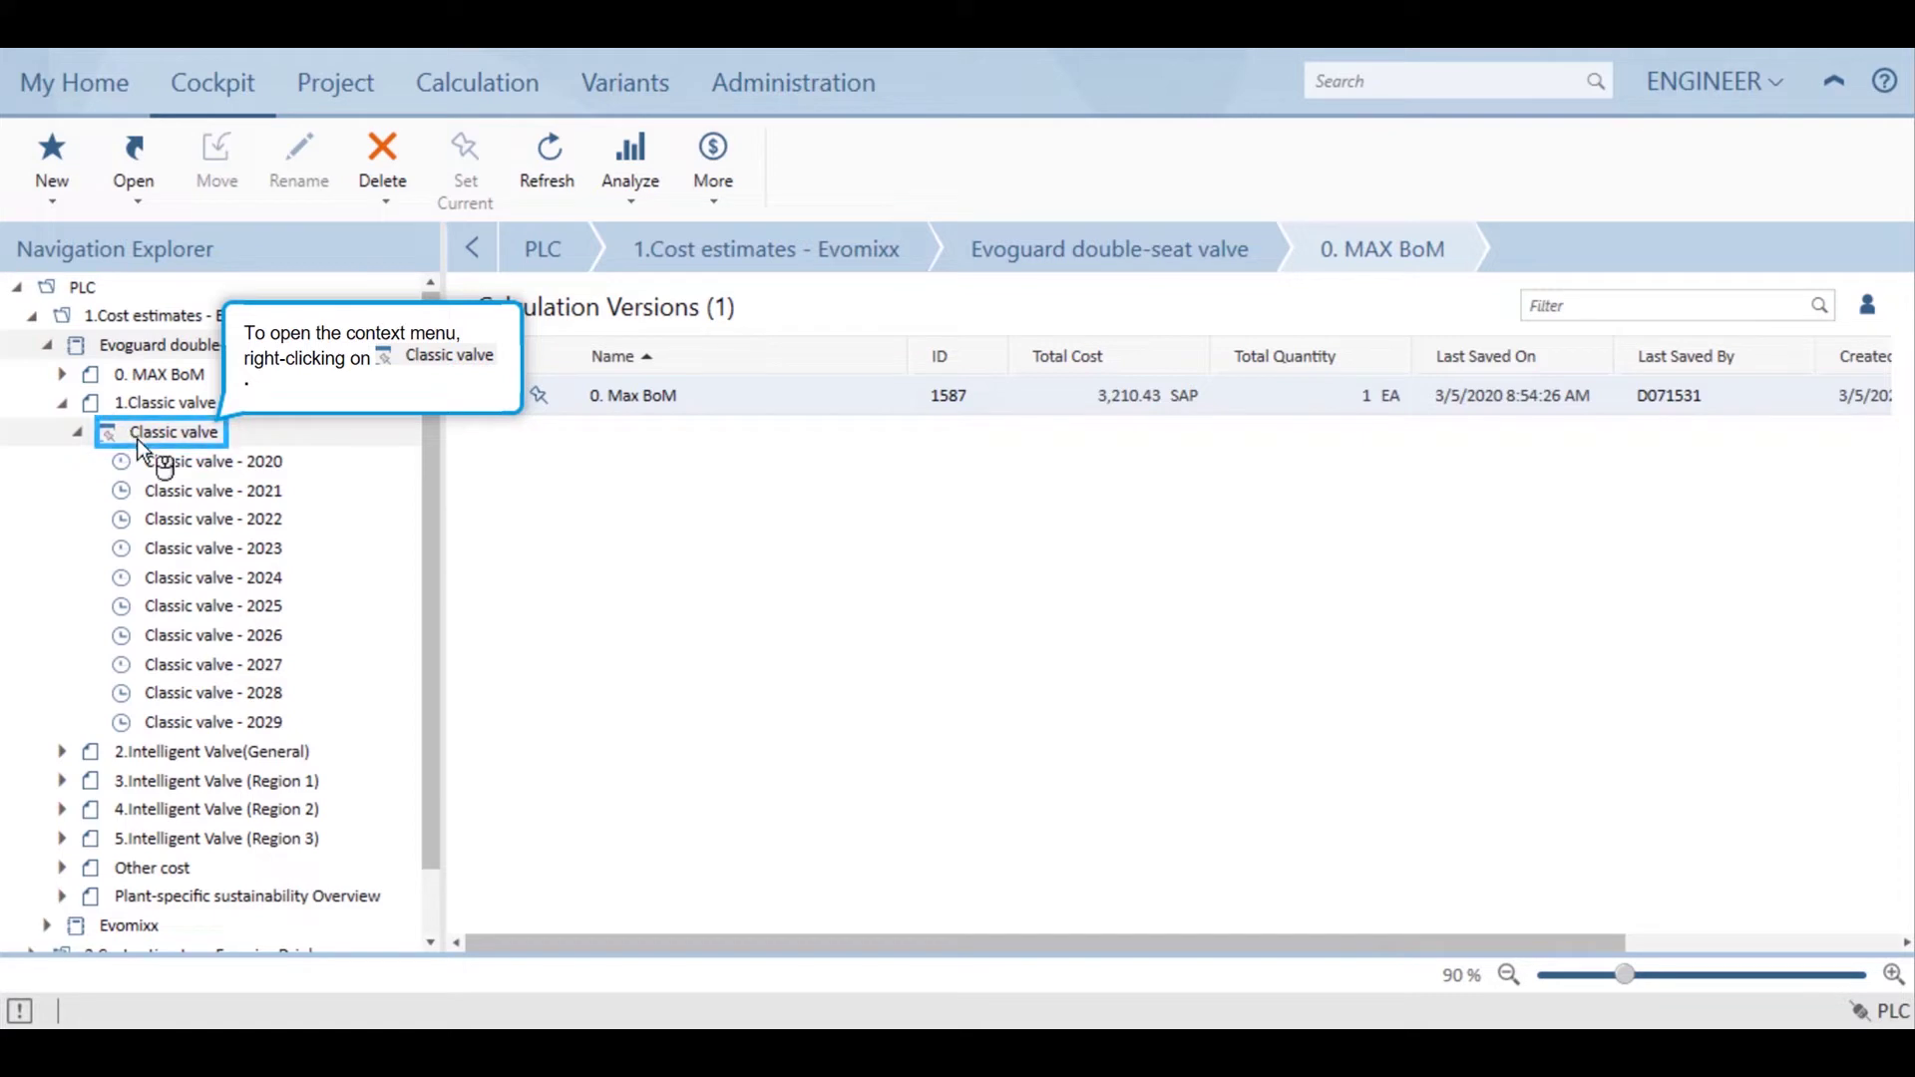
{"action": "right_click", "coordinate": [137, 437]}
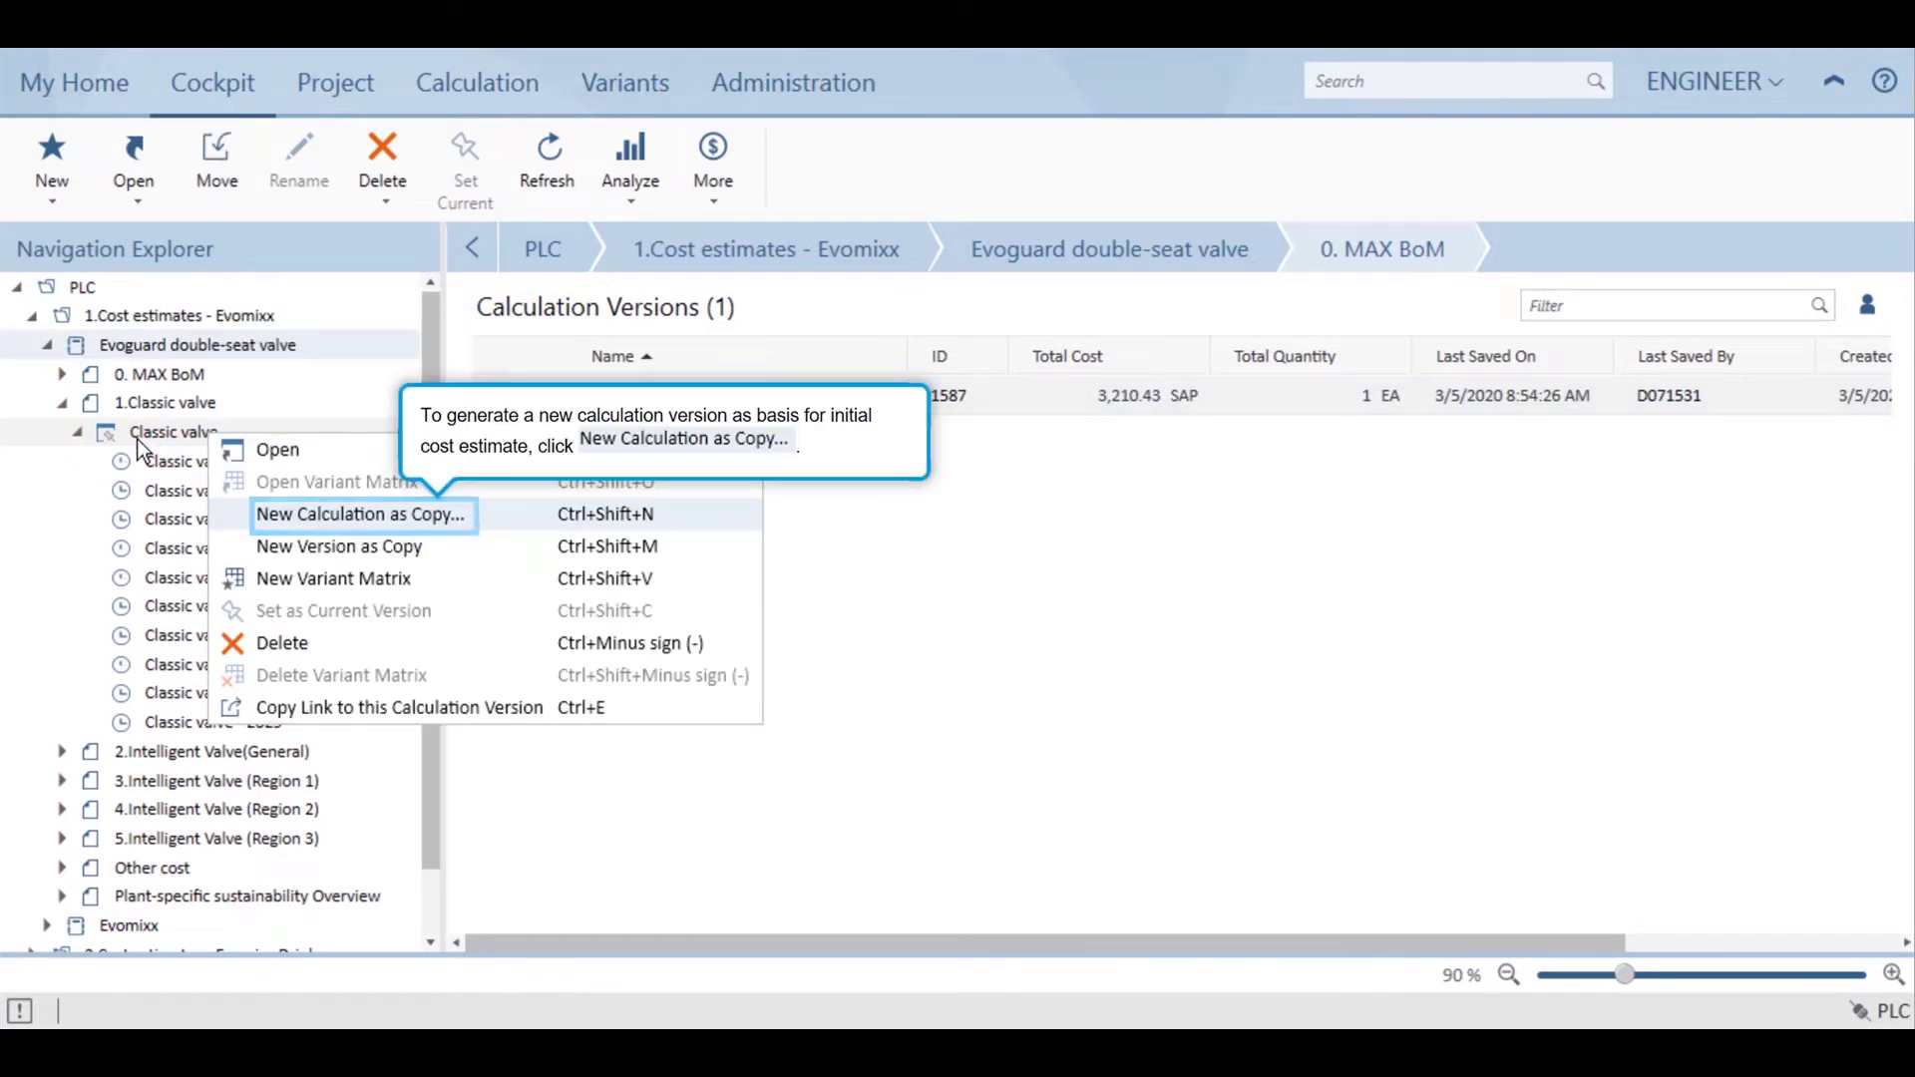
{"action": "left_click", "coordinate": [322, 525]}
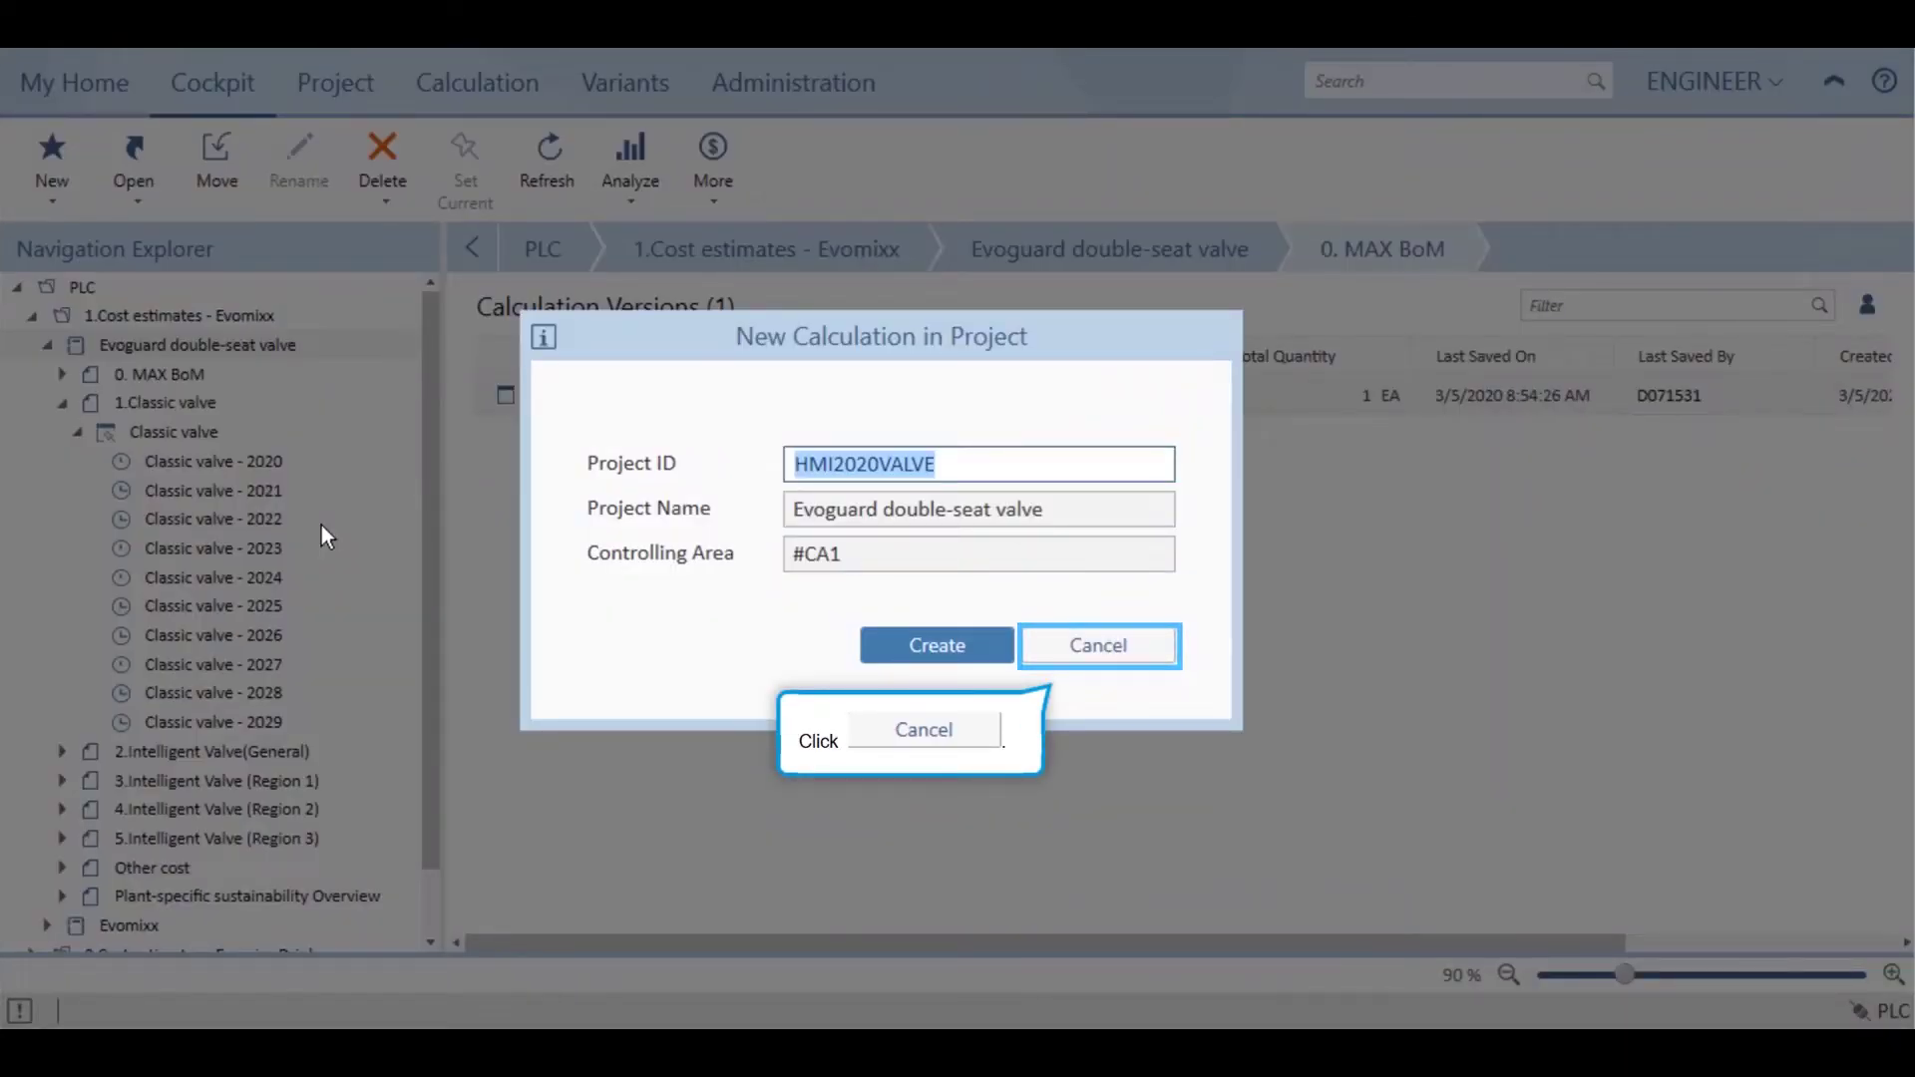
{"action": "left_click", "coordinate": [1070, 657]}
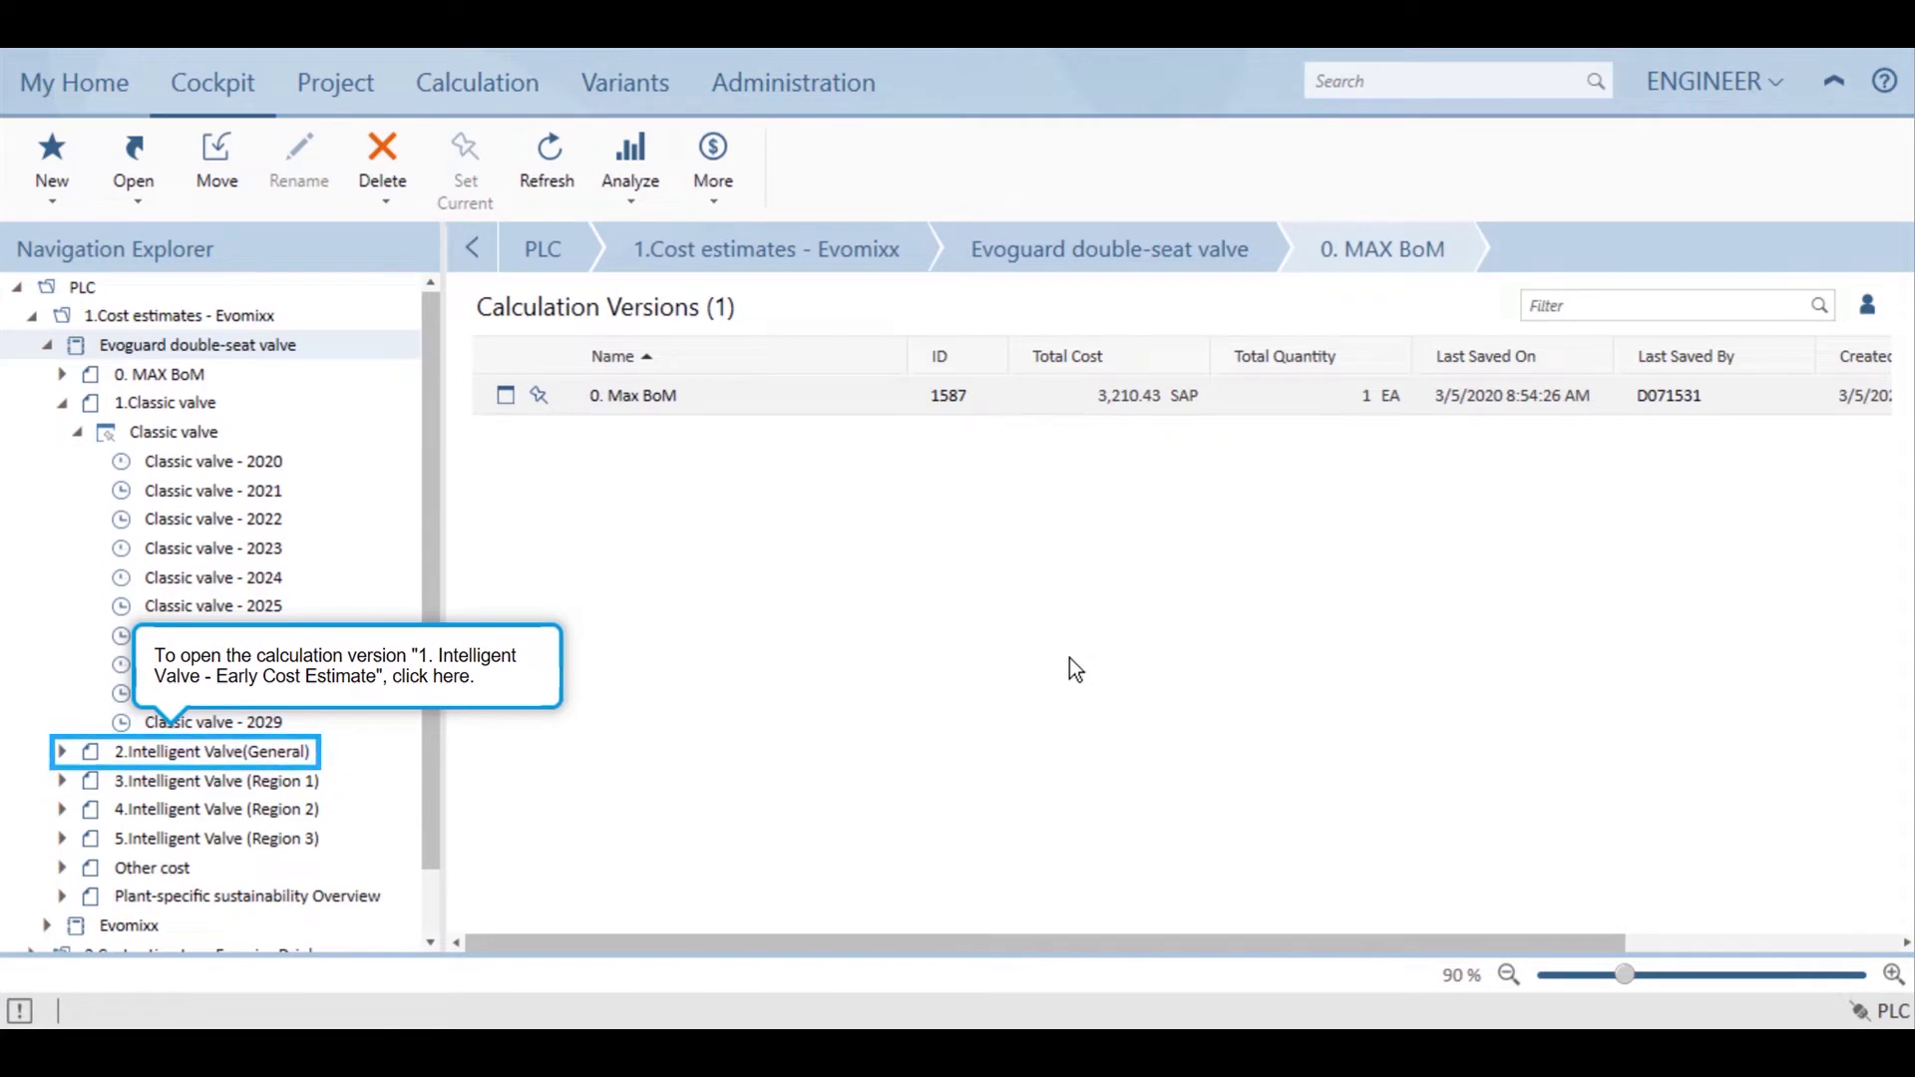
Step: Open 1.Intelligent Valve (early cost estimate) in the Development layout and inspect CONTROL MODULE ASSEMBLY
{"action": "left_click", "coordinate": [133, 761]}
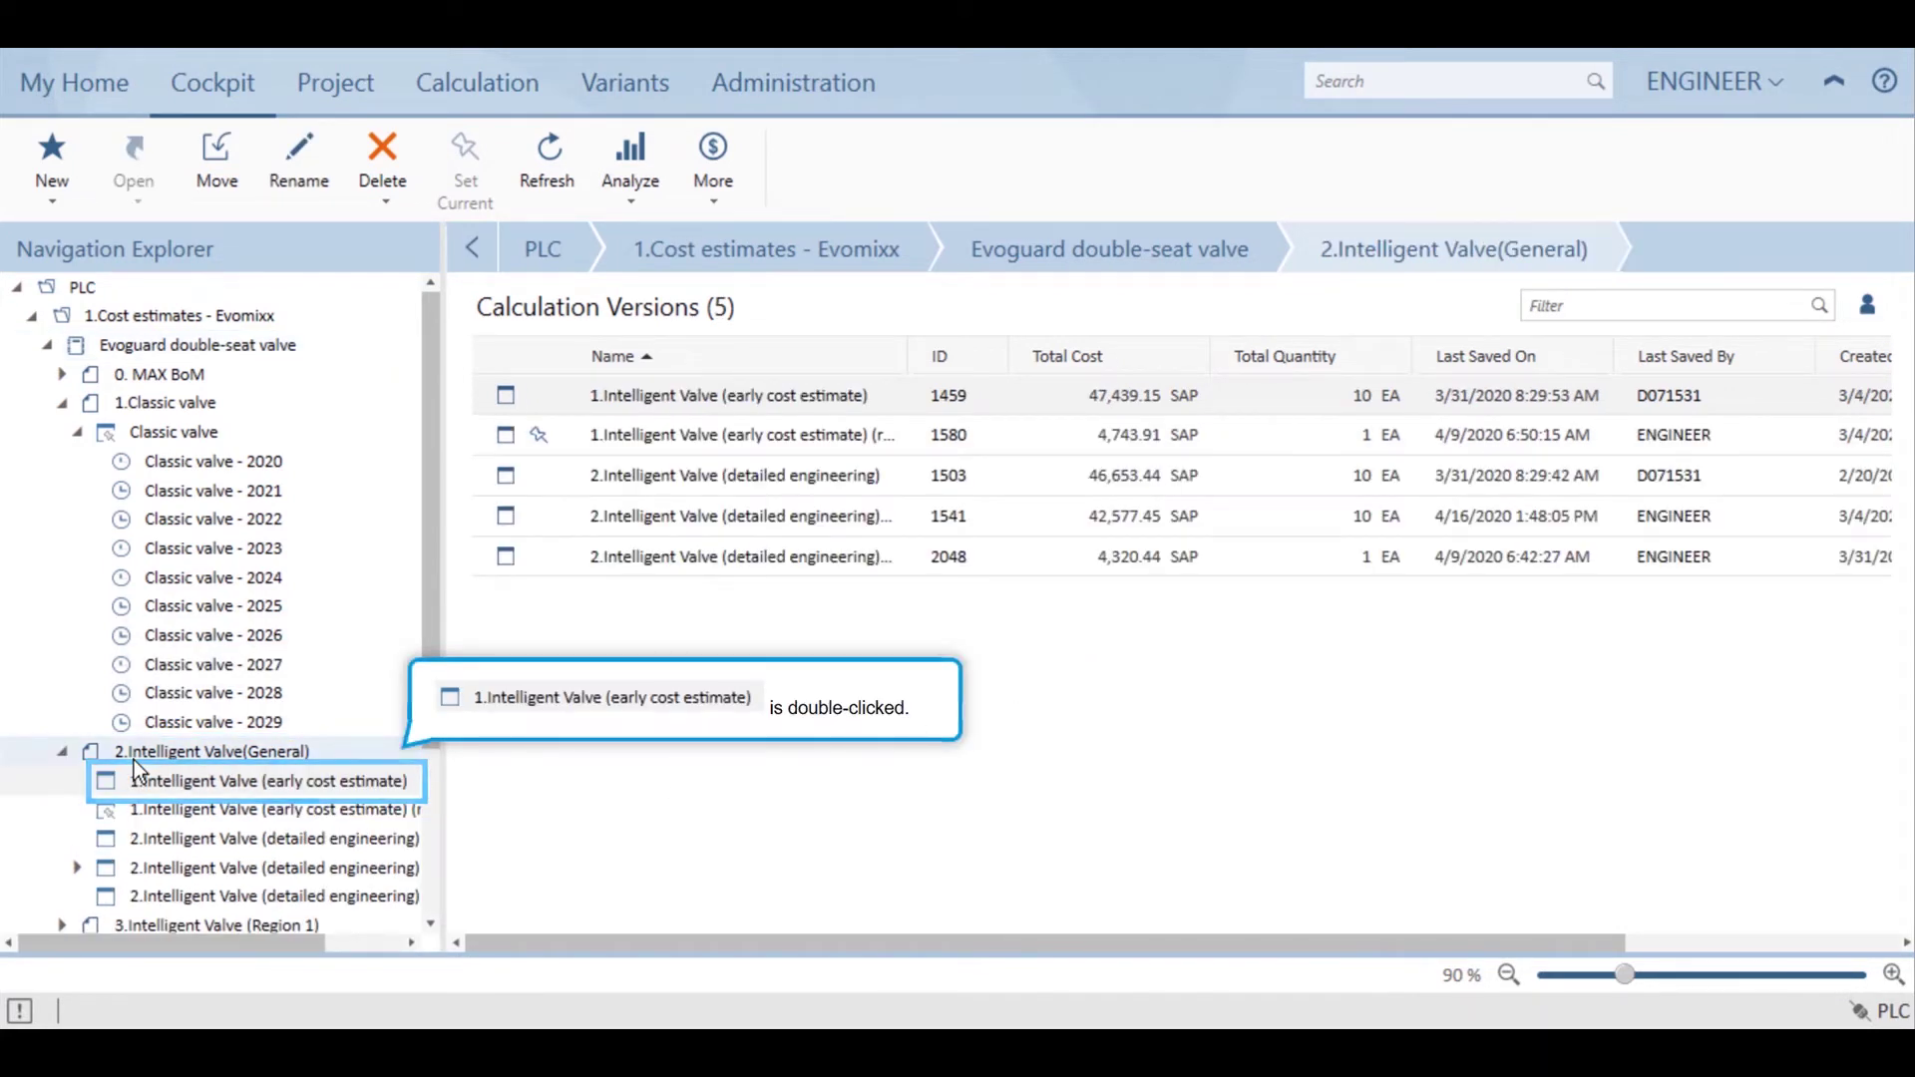
{"action": "double_click", "coordinate": [191, 793]}
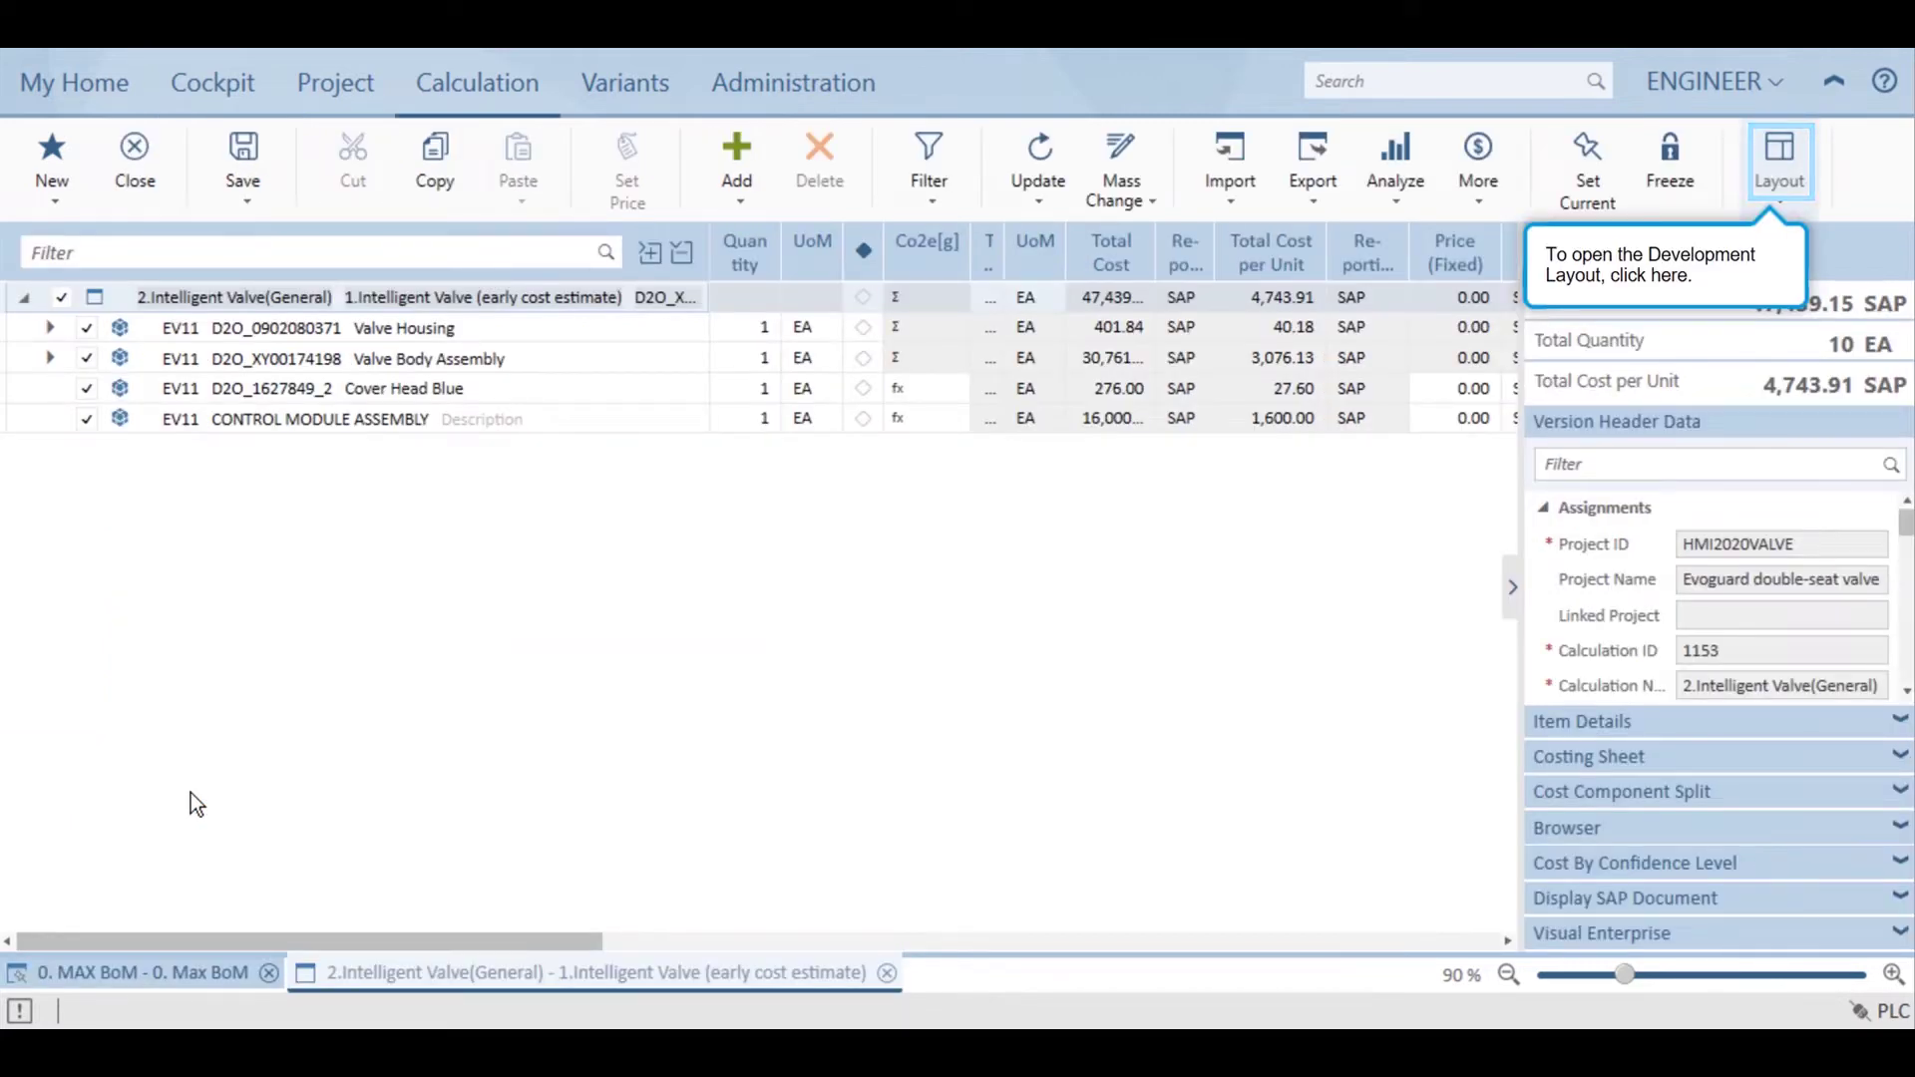
{"action": "left_click", "coordinate": [1771, 185]}
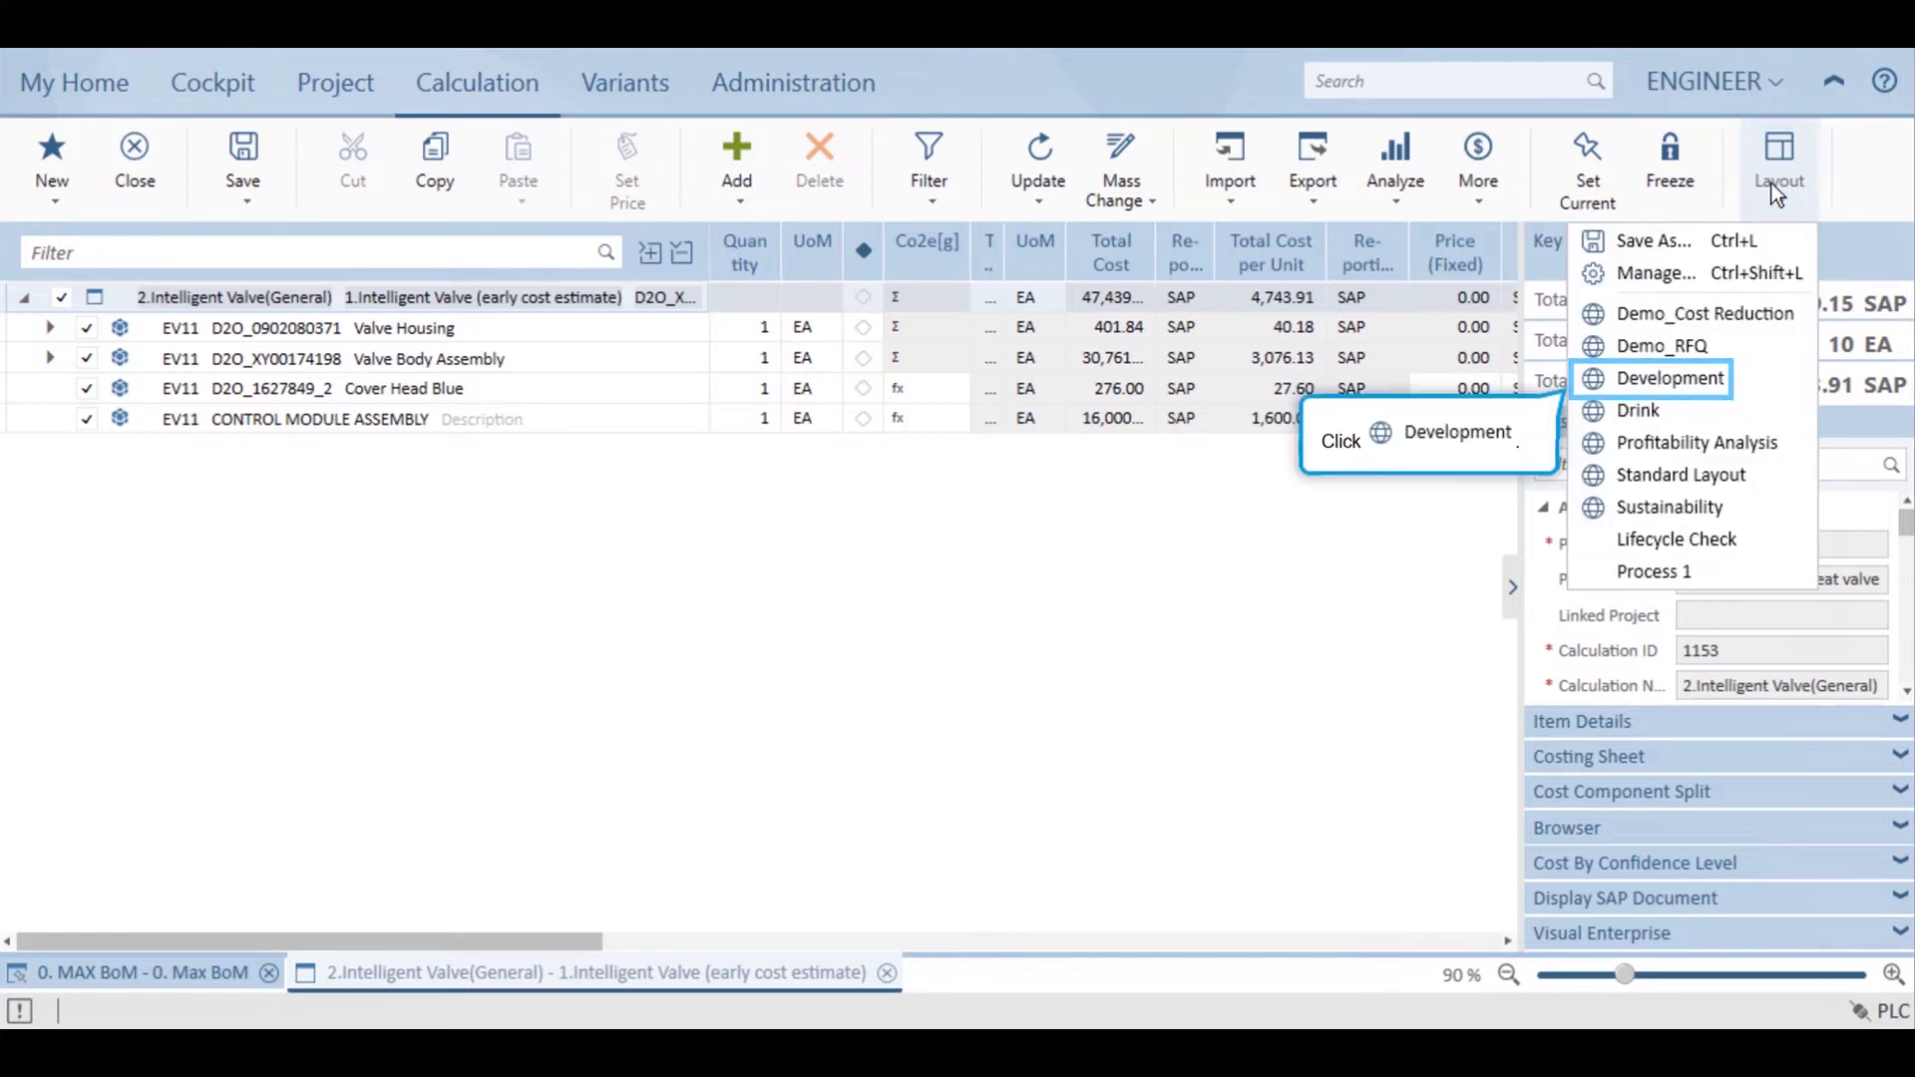
{"action": "left_click", "coordinate": [1620, 391]}
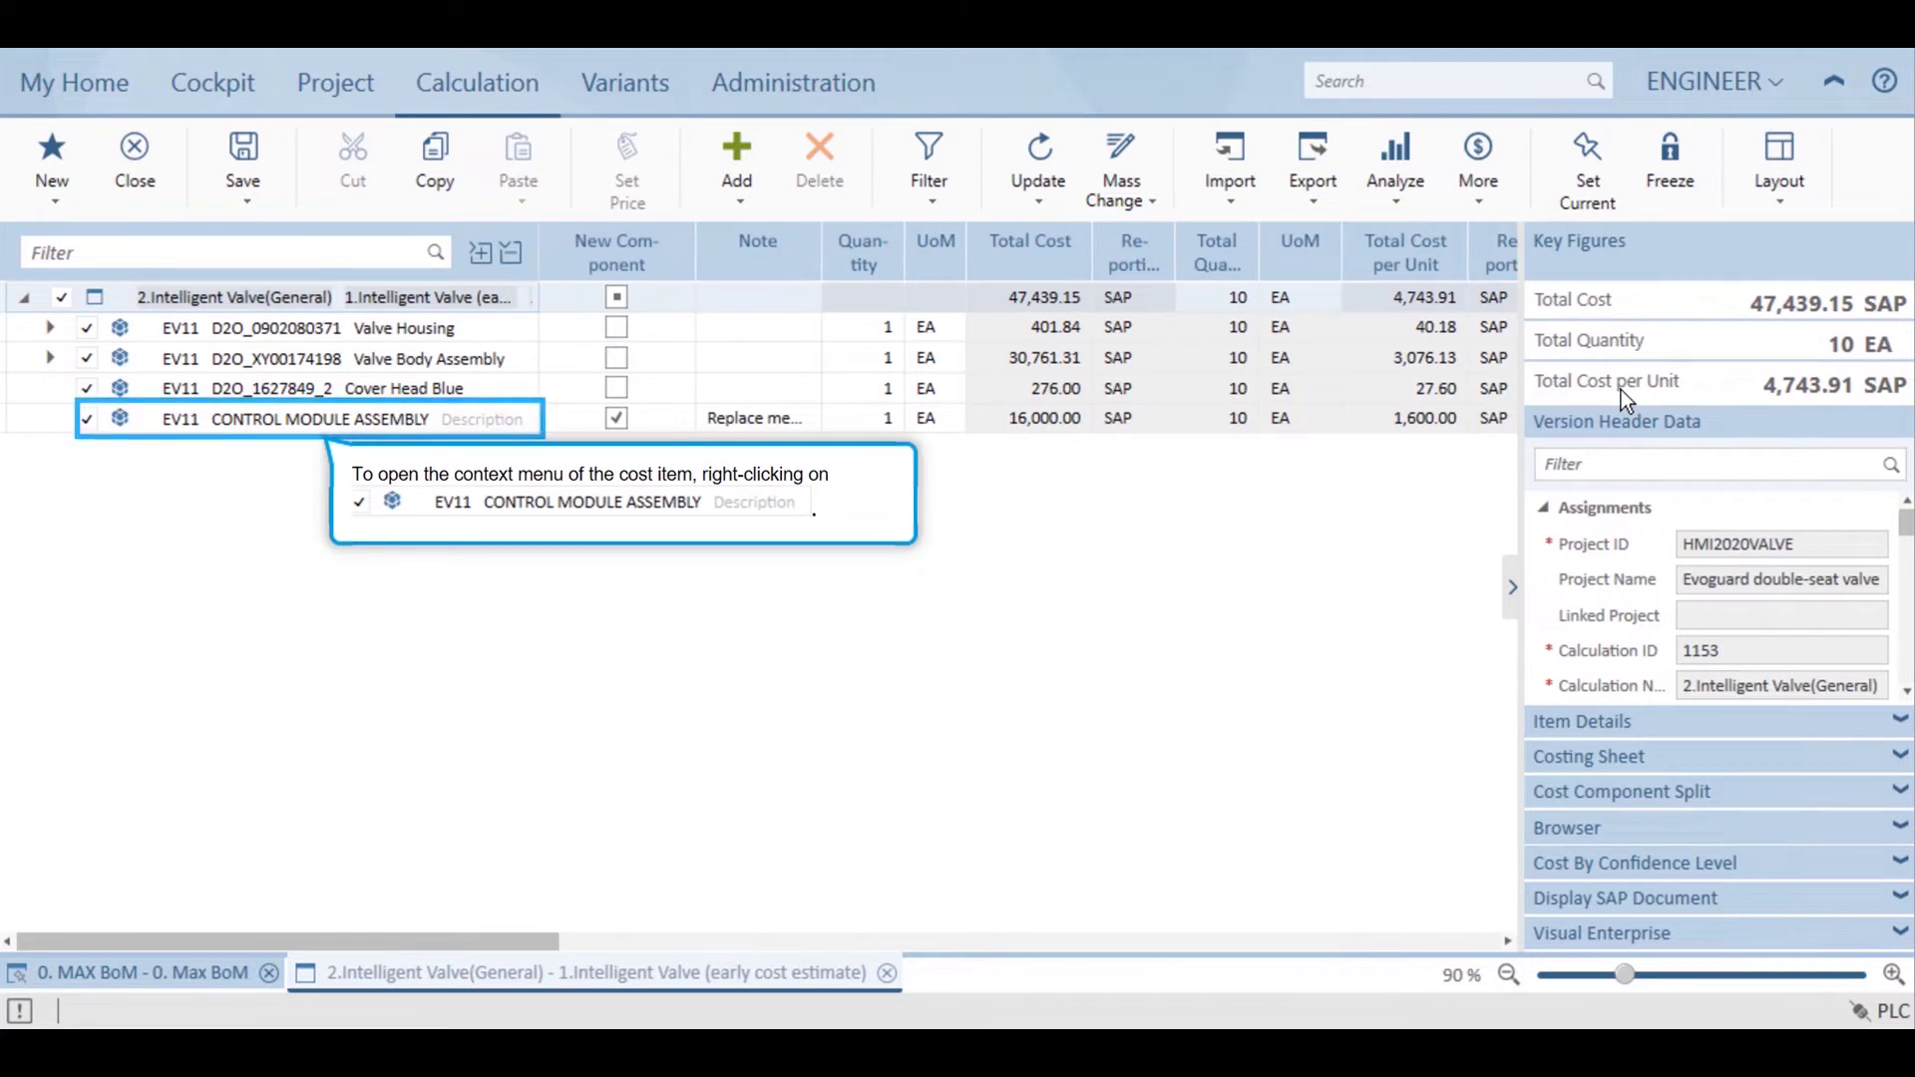
{"action": "right_click", "coordinate": [218, 430]}
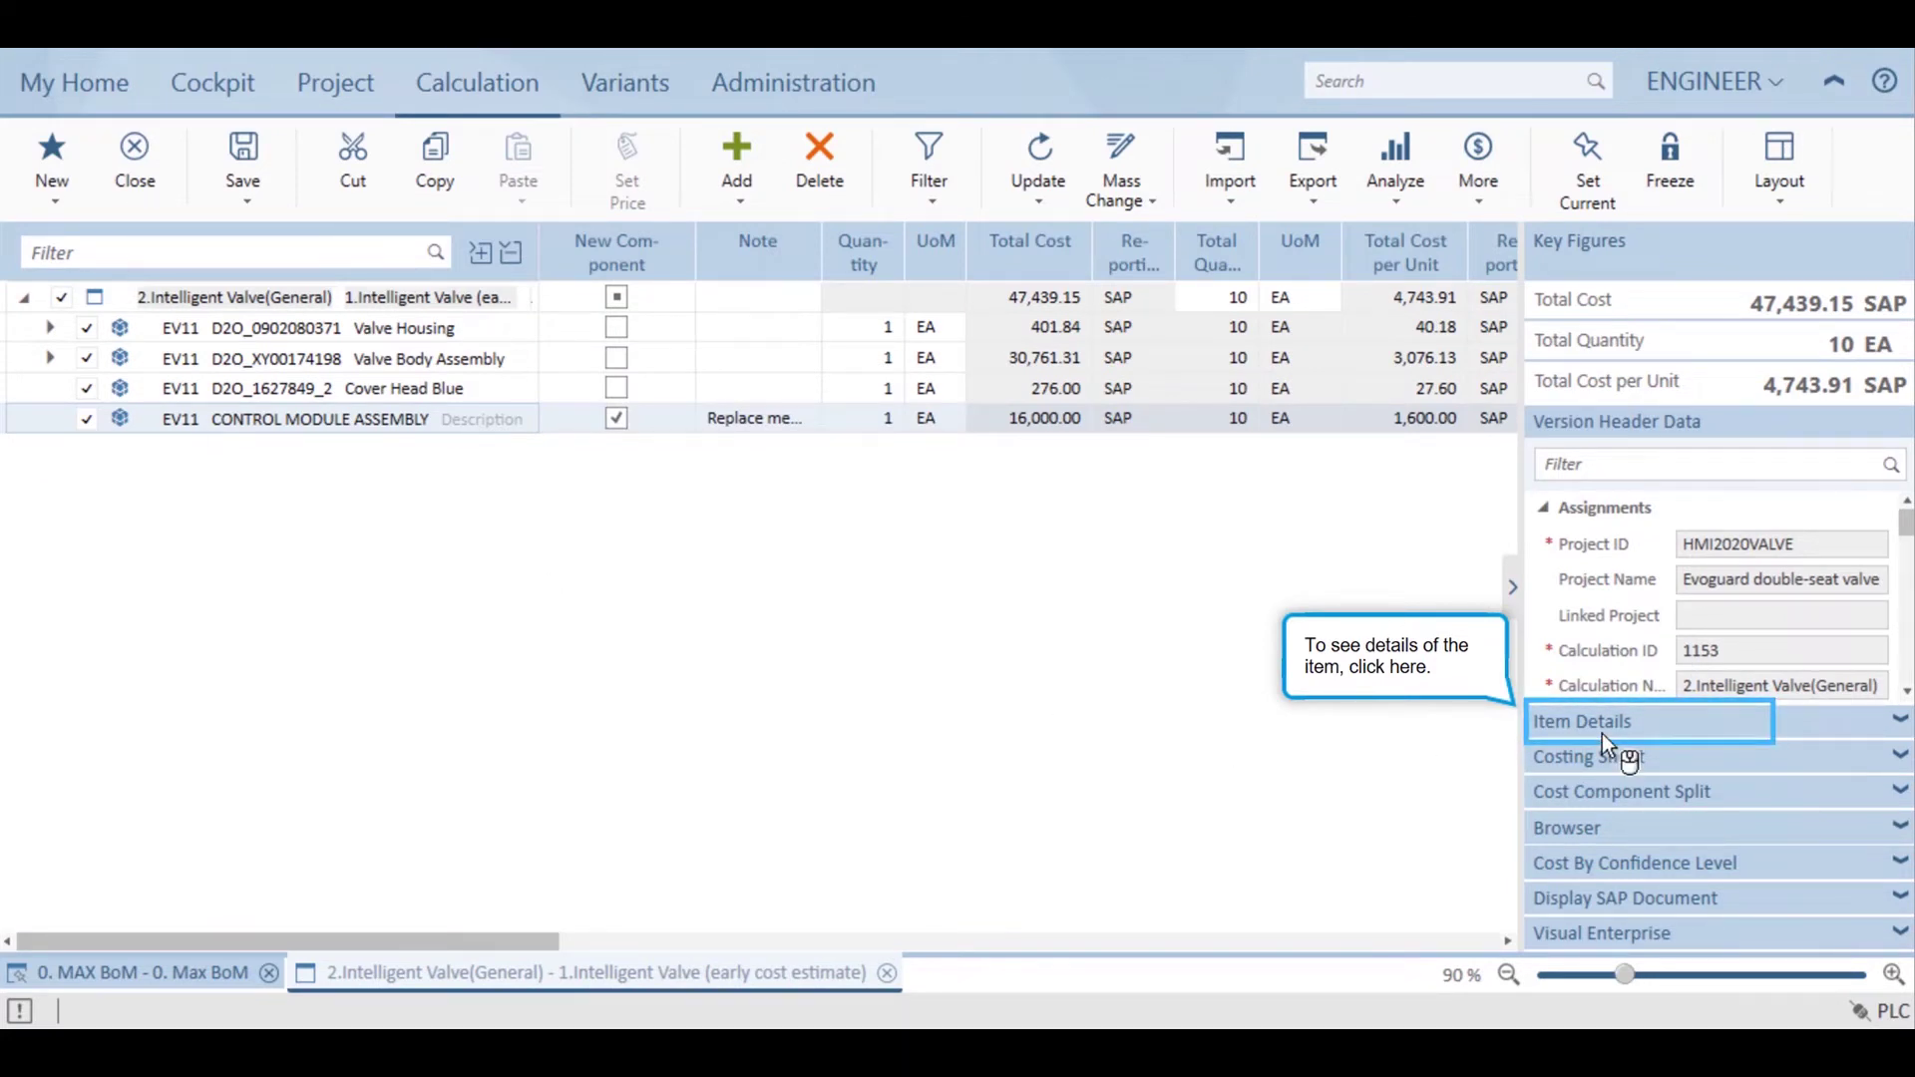
Step: Highlight Control Module Assembly in yellow and apply the saved filter 'New'
{"action": "left_click", "coordinate": [1602, 735]}
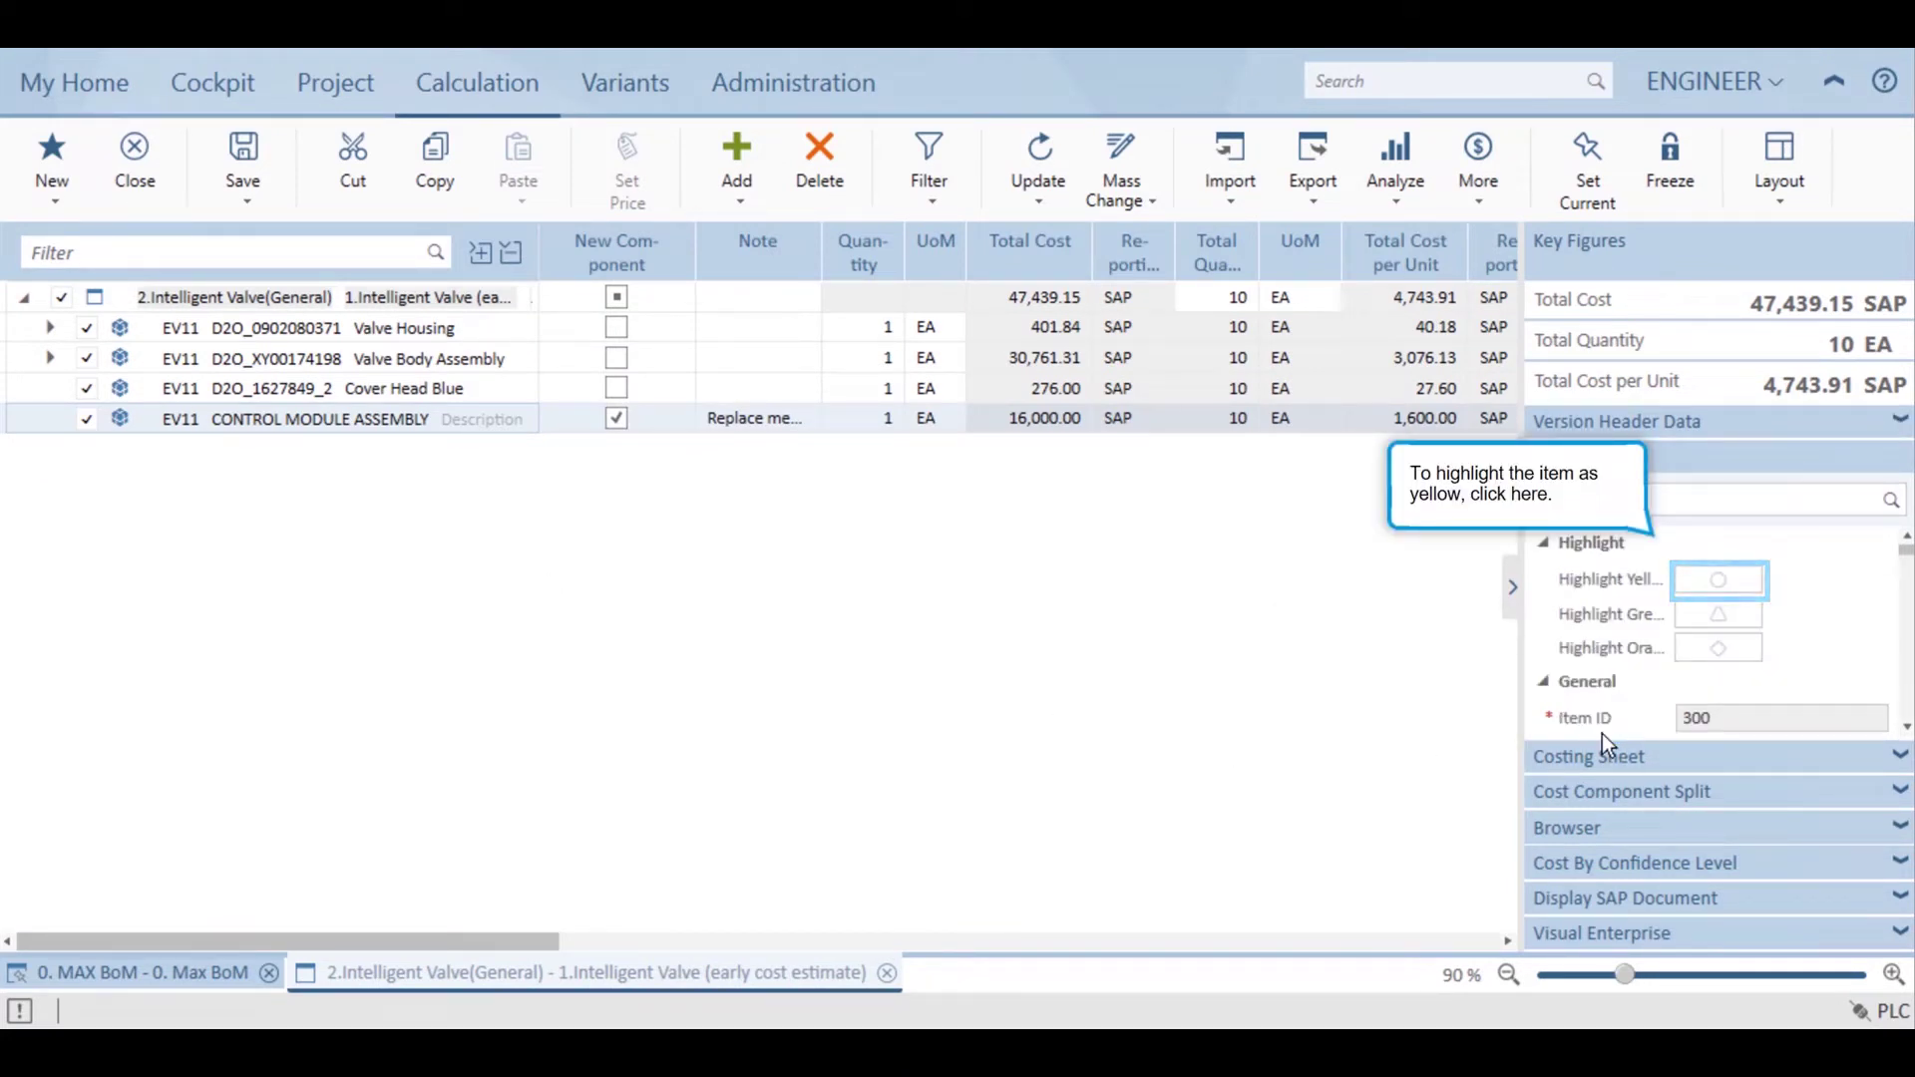
{"action": "left_click", "coordinate": [1701, 591]}
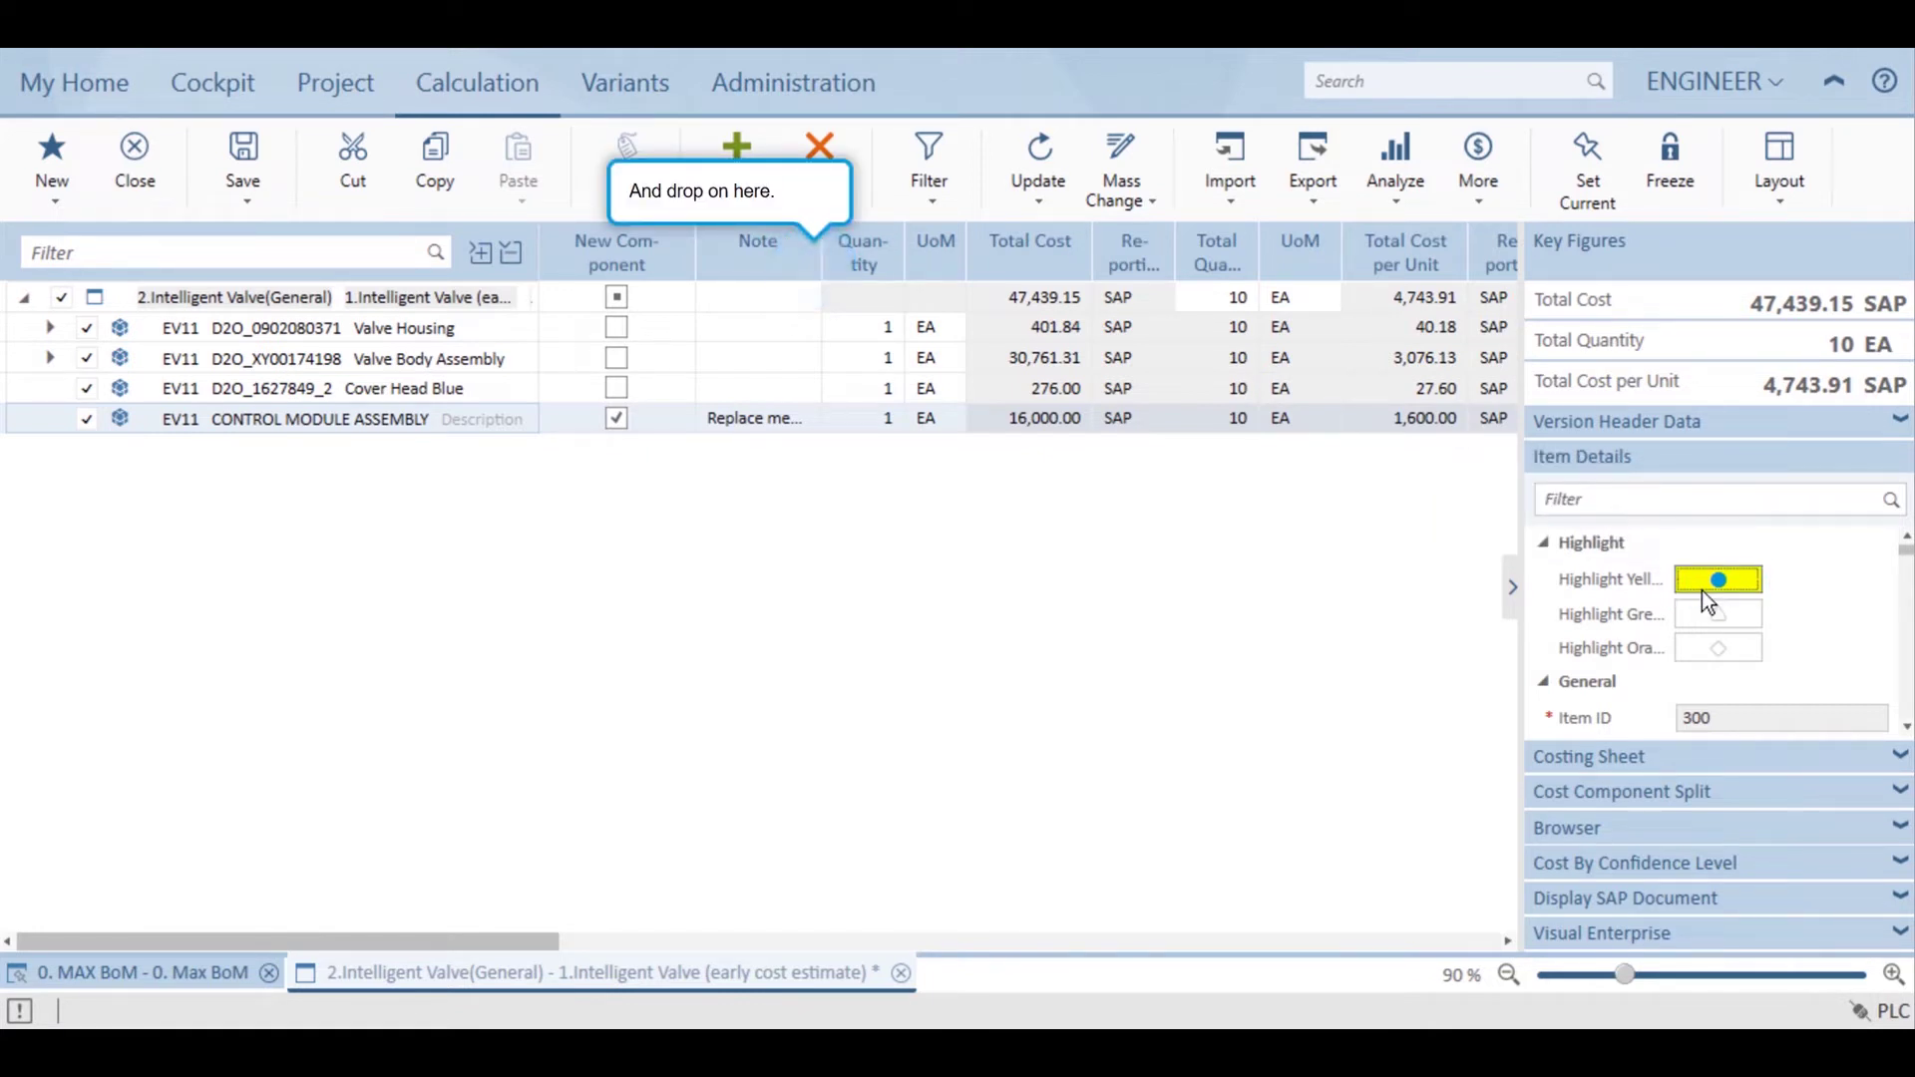
{"action": "left_click_drag", "start_coordinate": [1700, 591], "coordinate": [816, 264]}
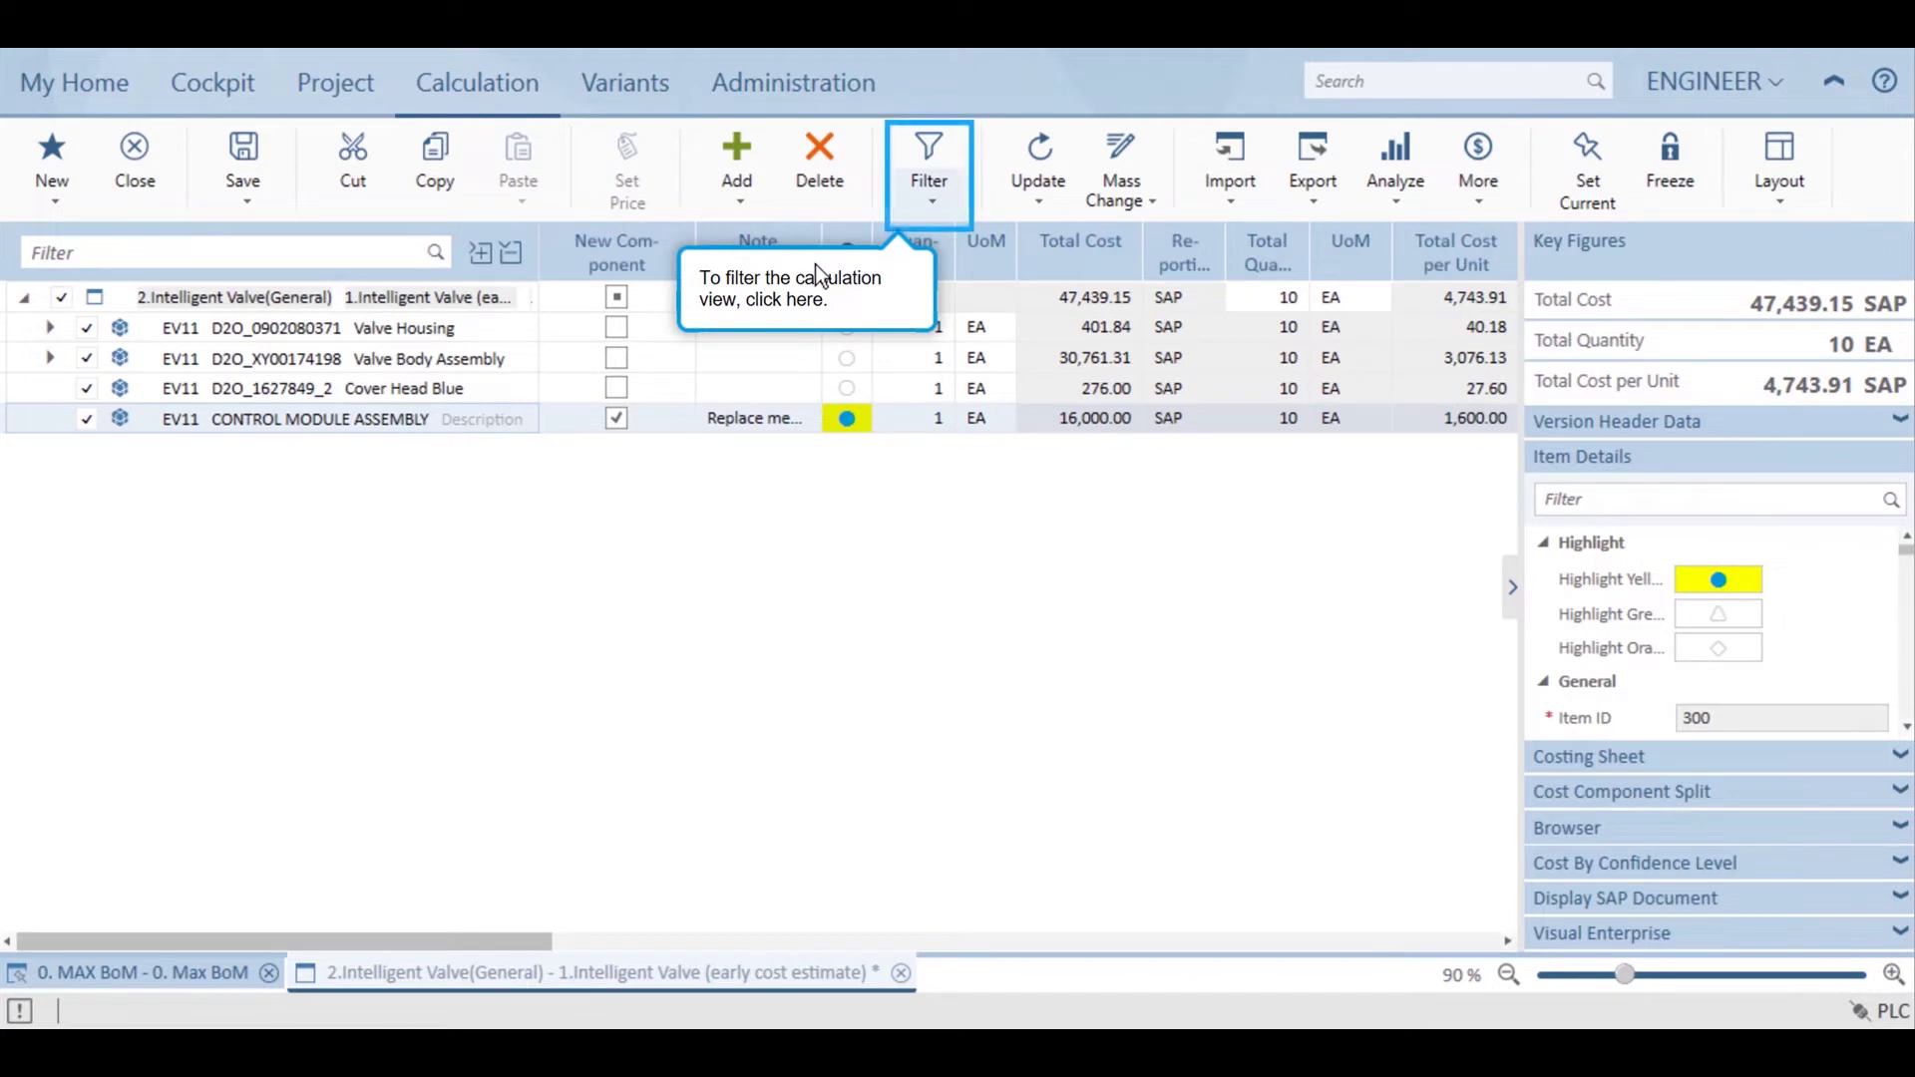
{"action": "left_click", "coordinate": [915, 207]}
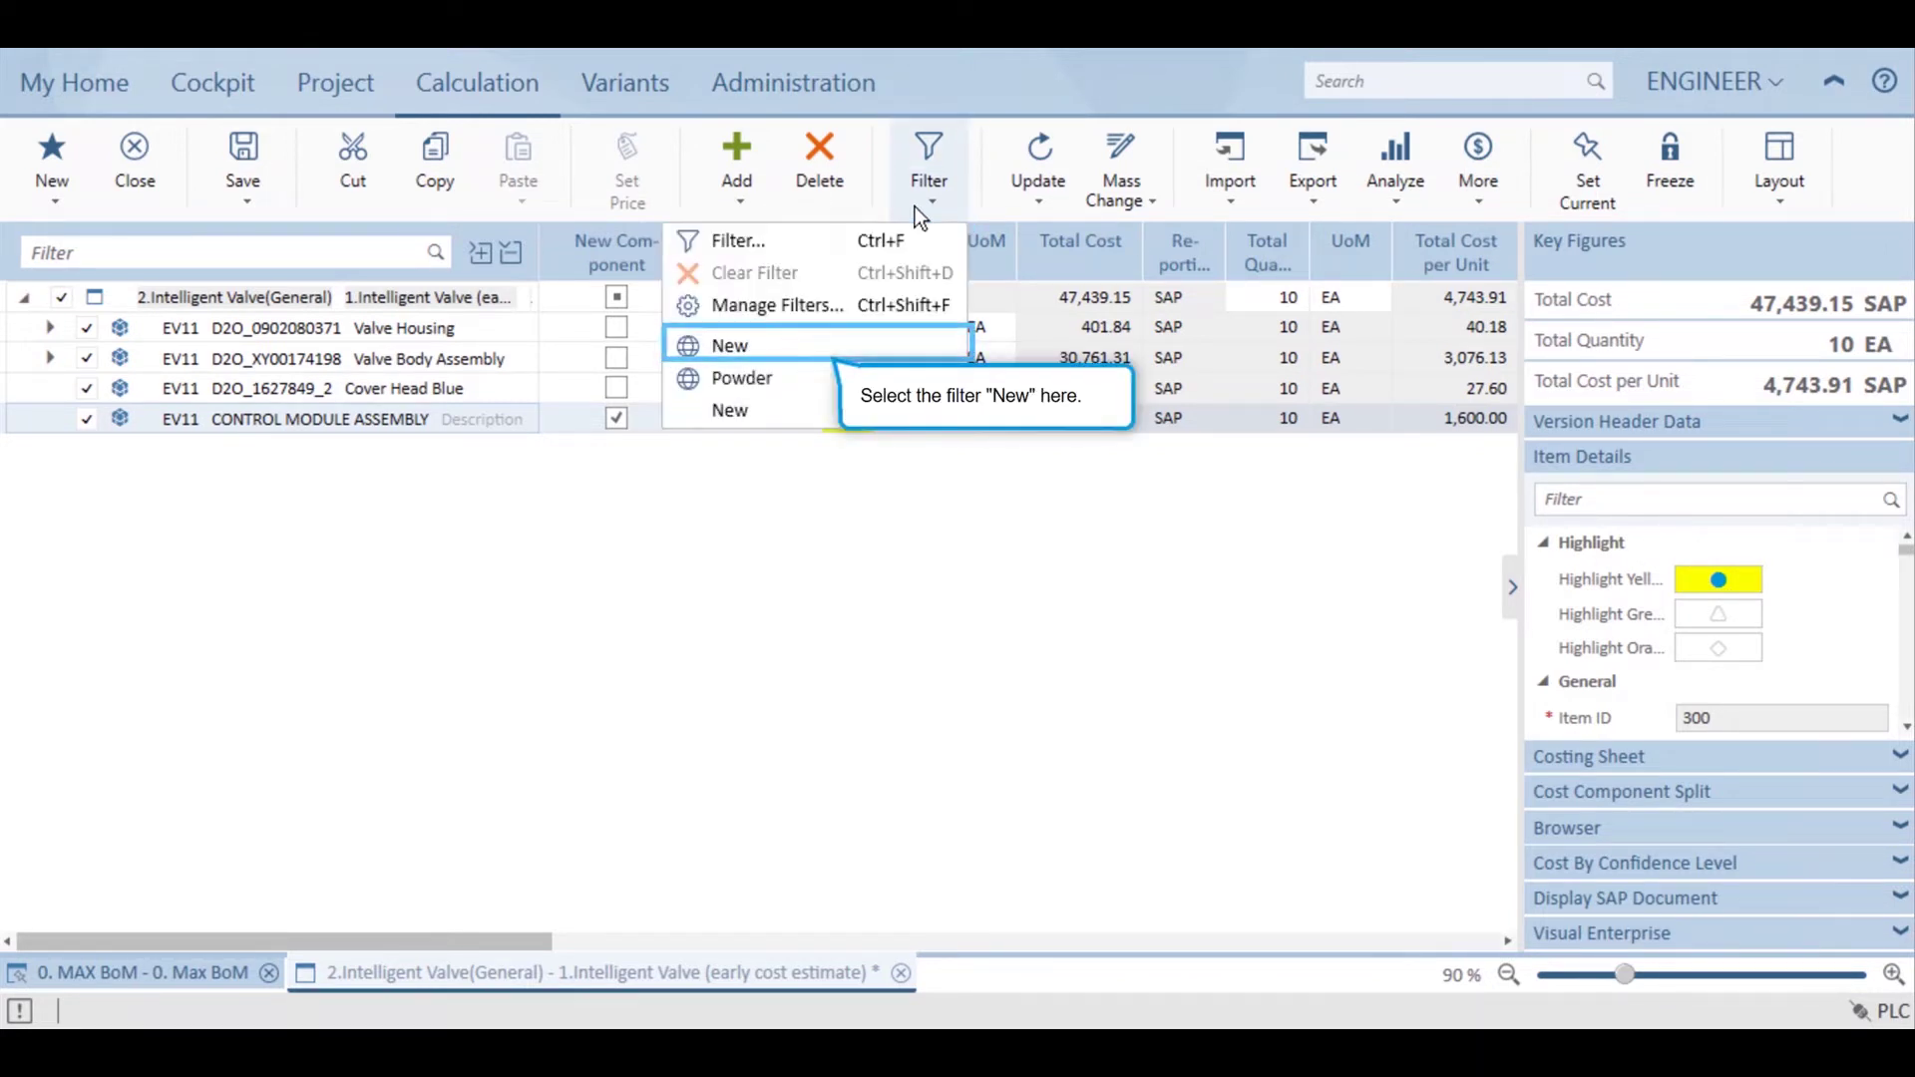
{"action": "left_click", "coordinate": [759, 352]}
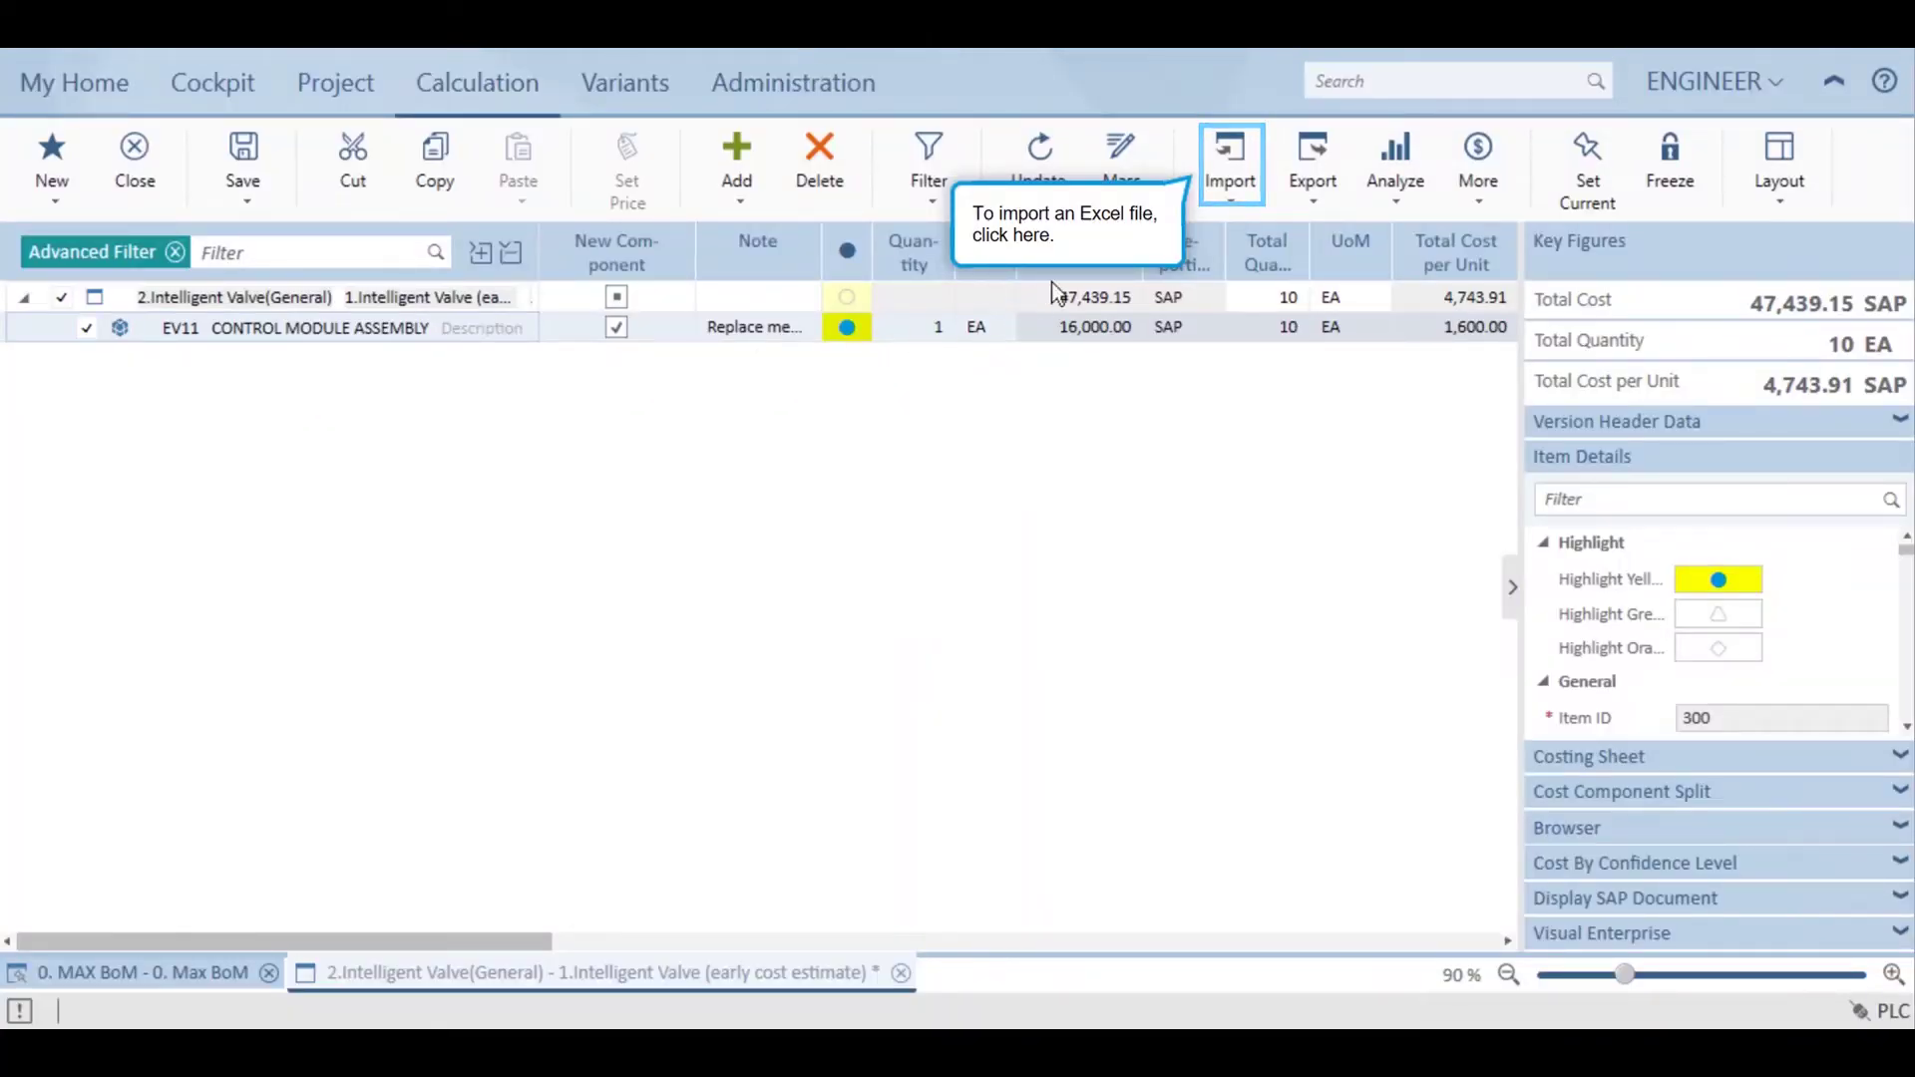
{"action": "left_click", "coordinate": [1222, 188]}
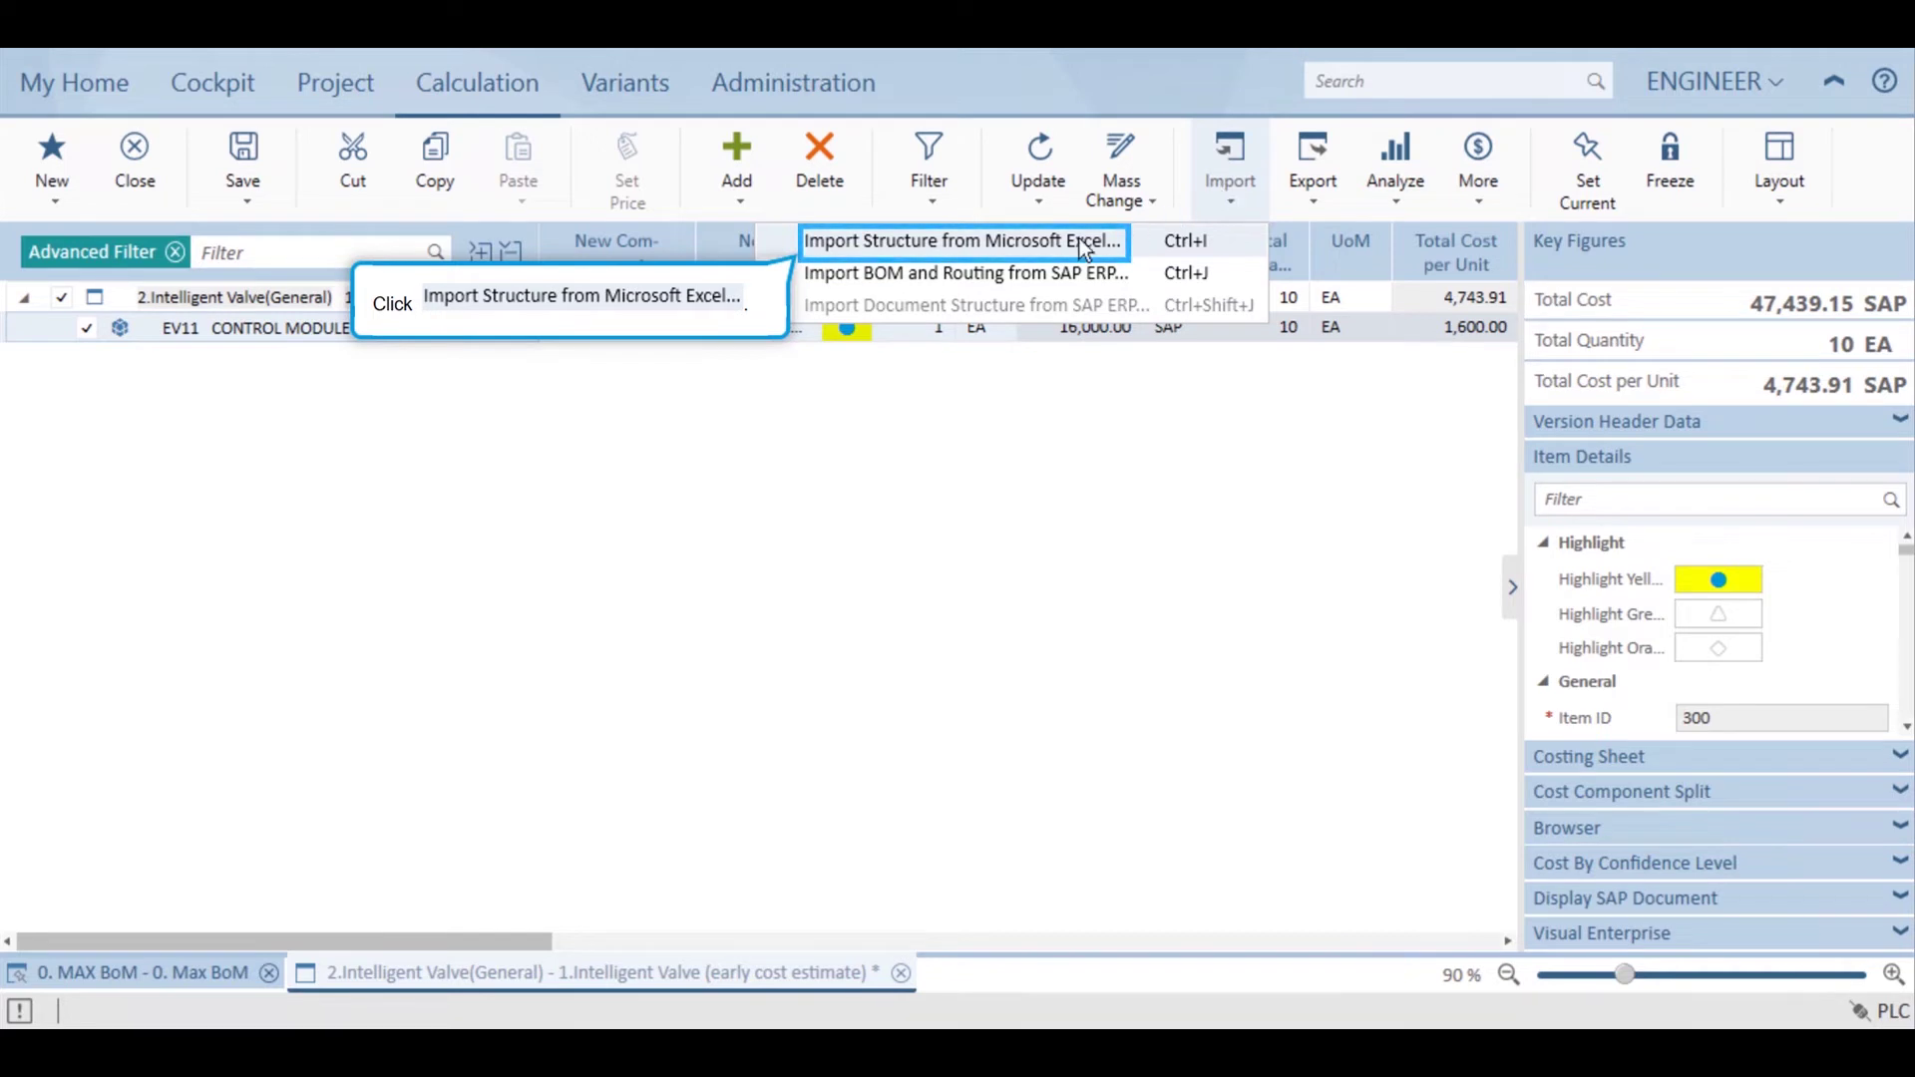
{"action": "left_click", "coordinate": [900, 246]}
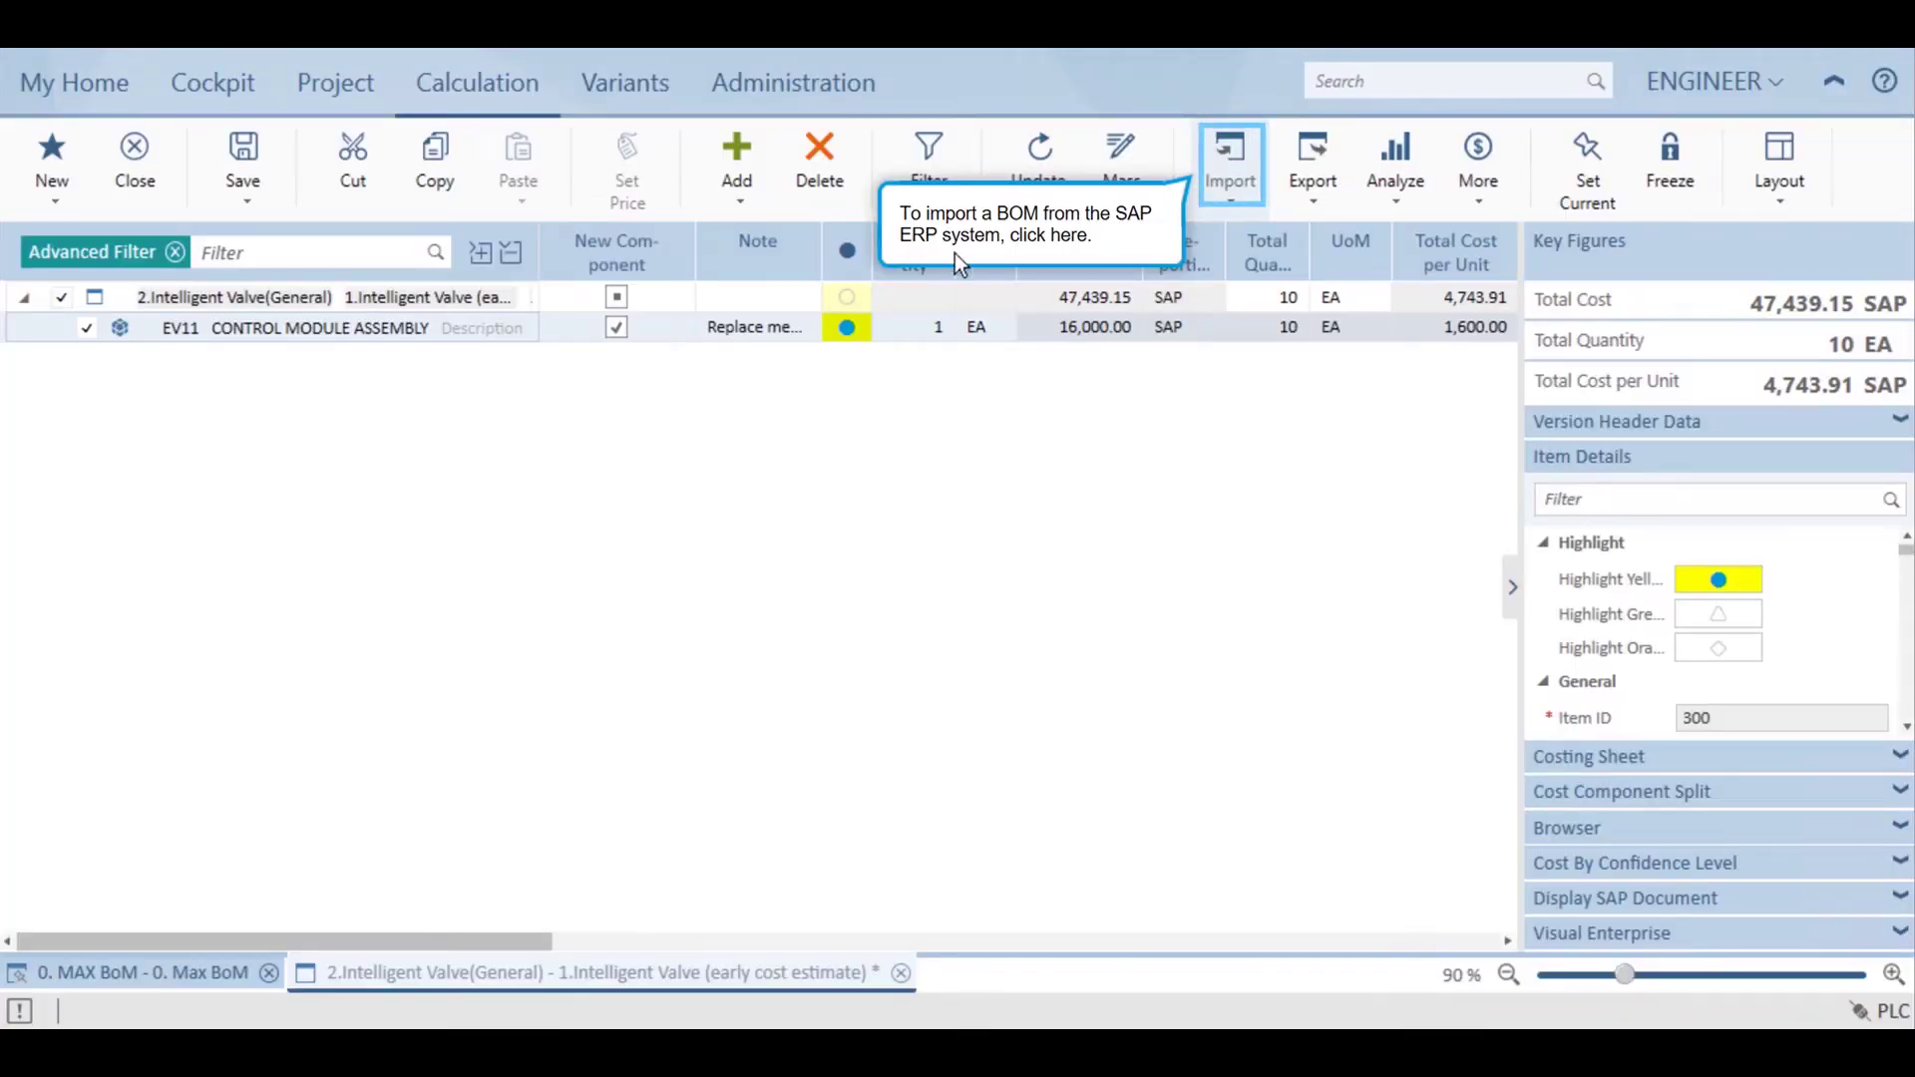
{"action": "left_click", "coordinate": [1223, 188]}
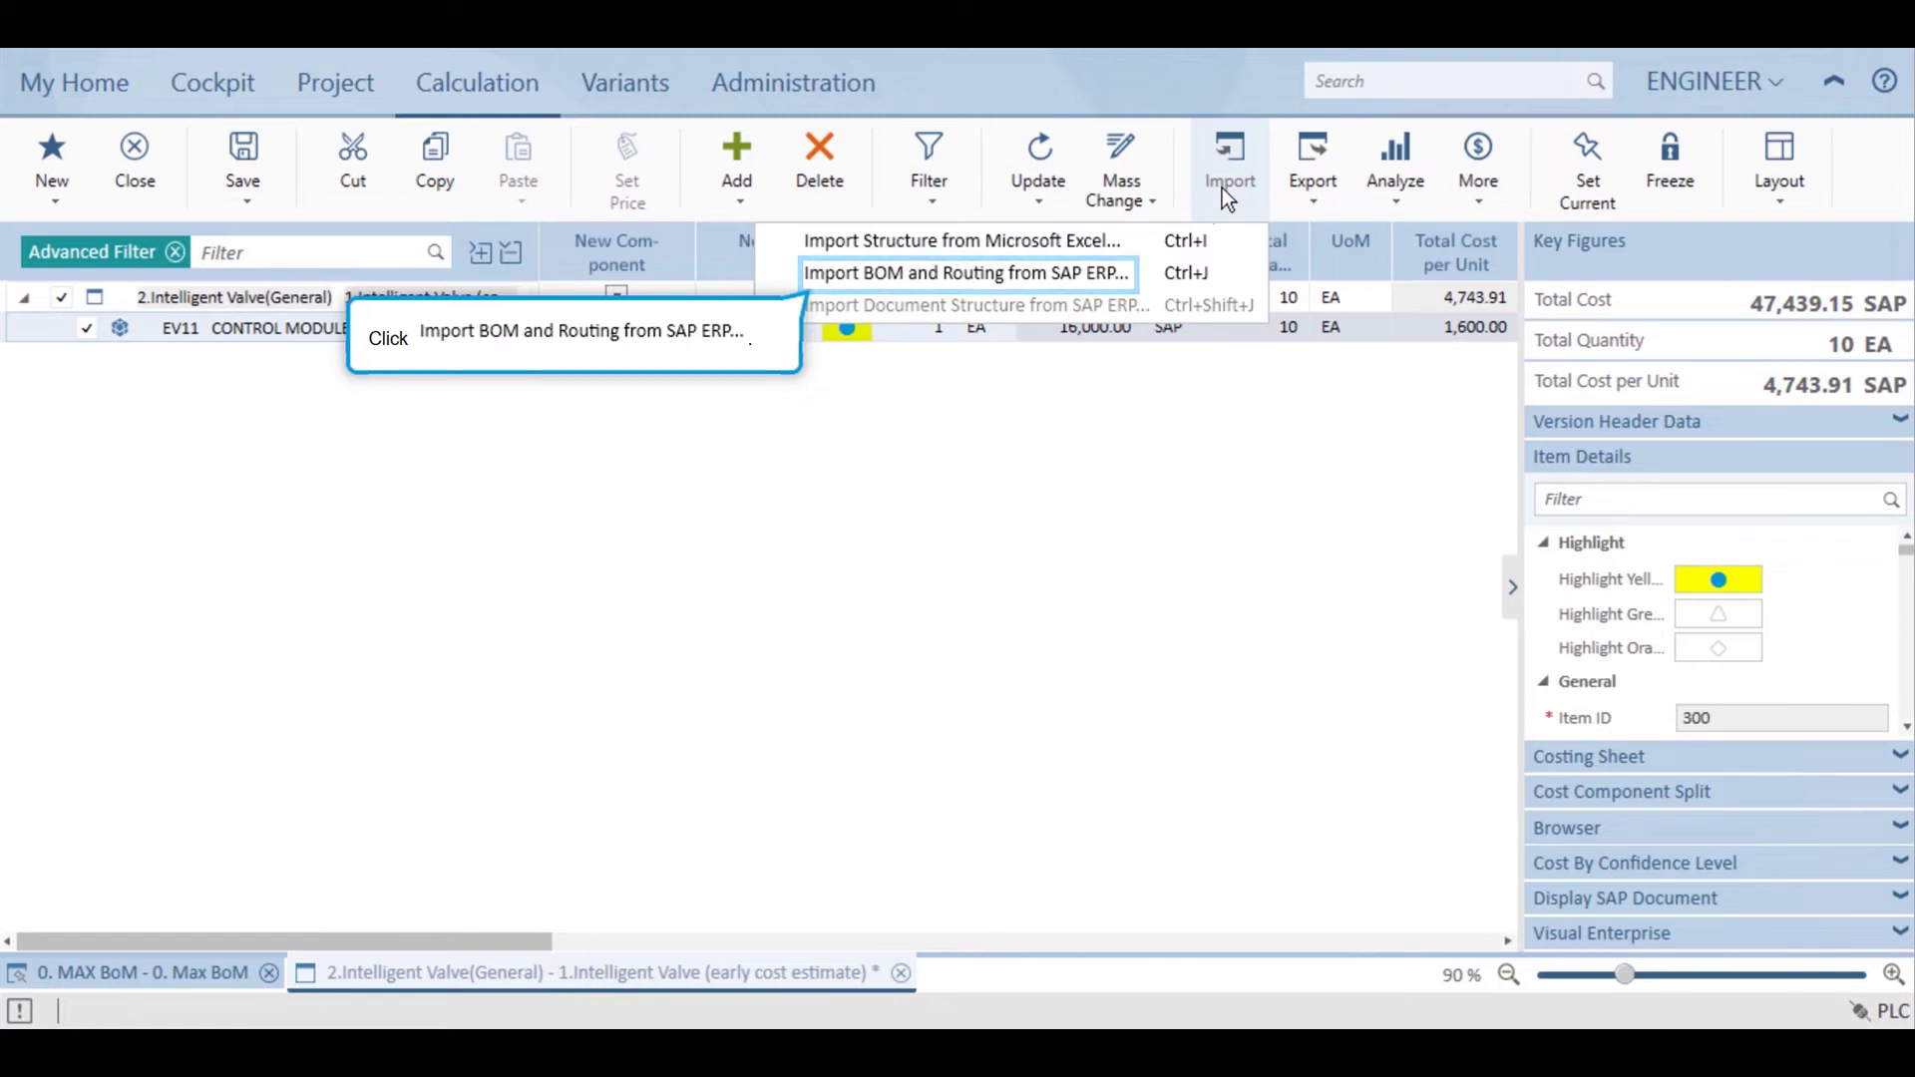
{"action": "left_click", "coordinate": [902, 285]}
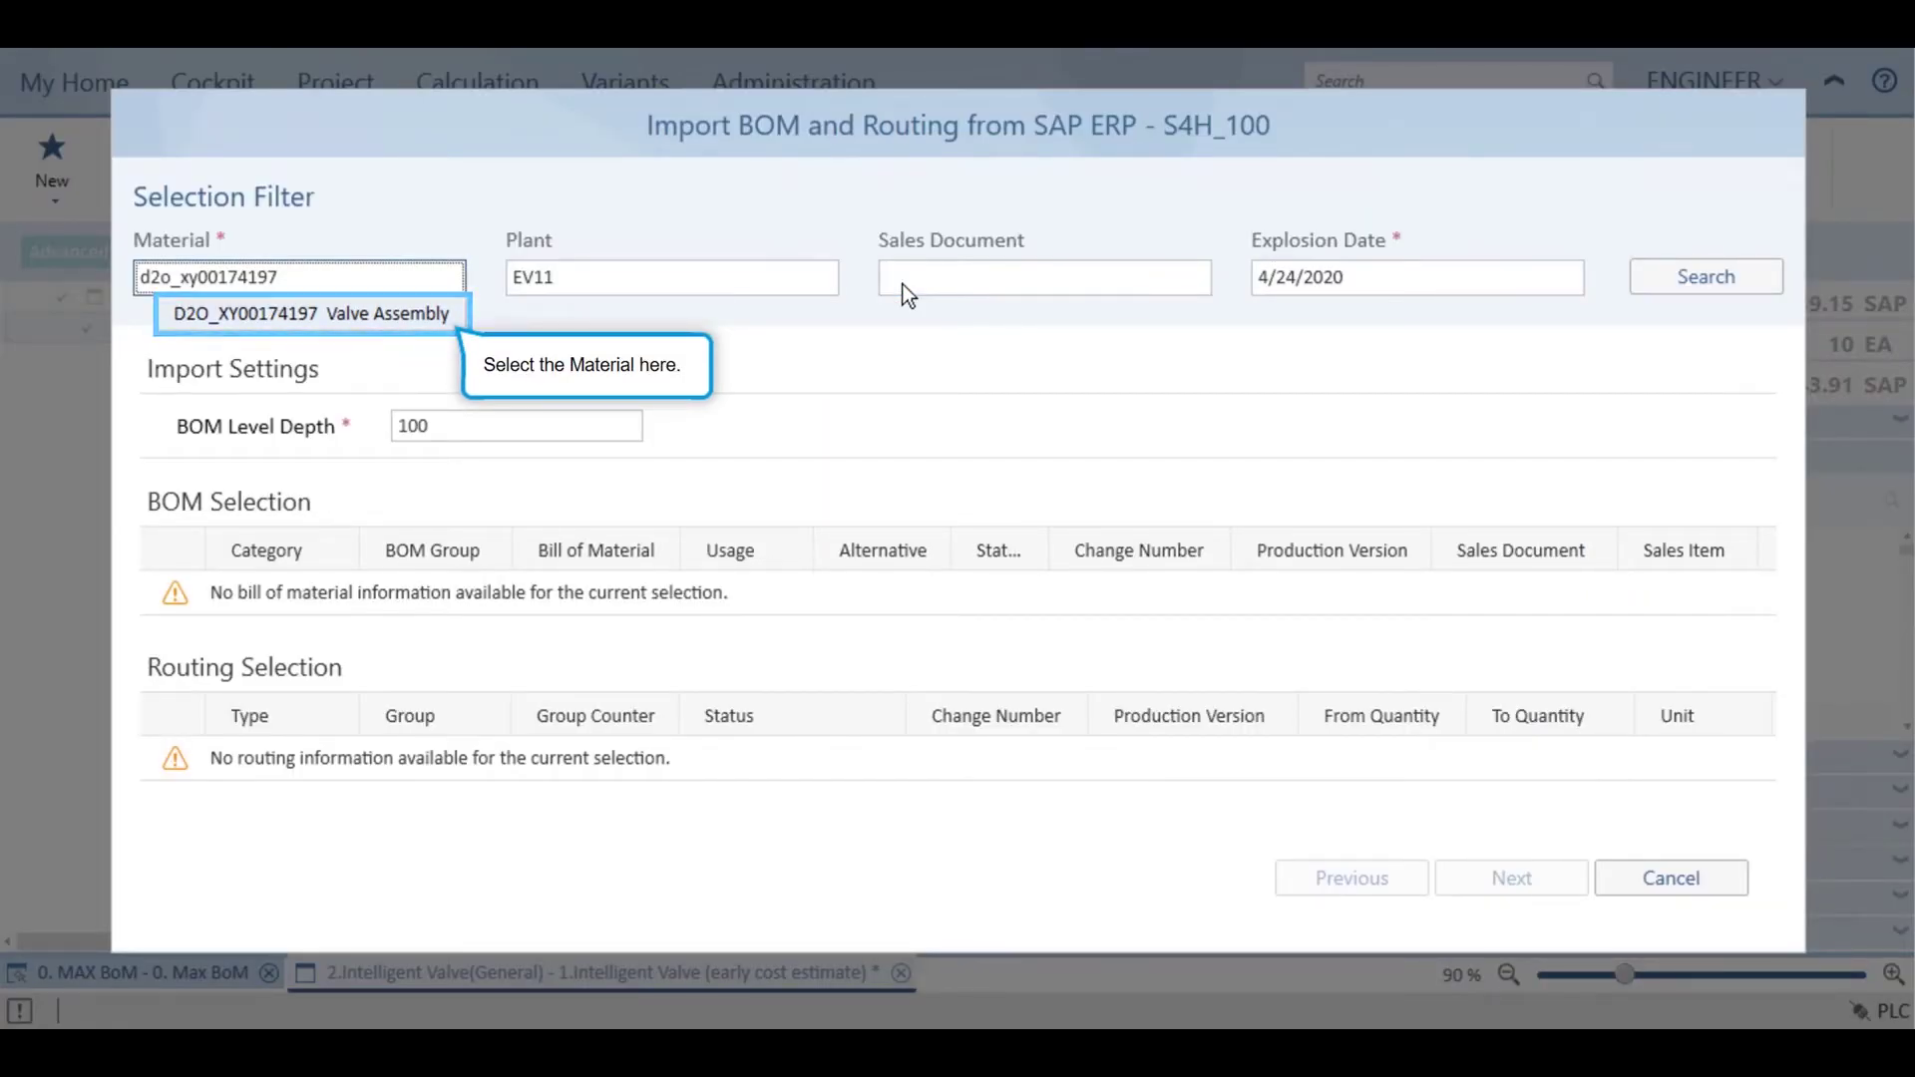
{"action": "left_click", "coordinate": [253, 325]}
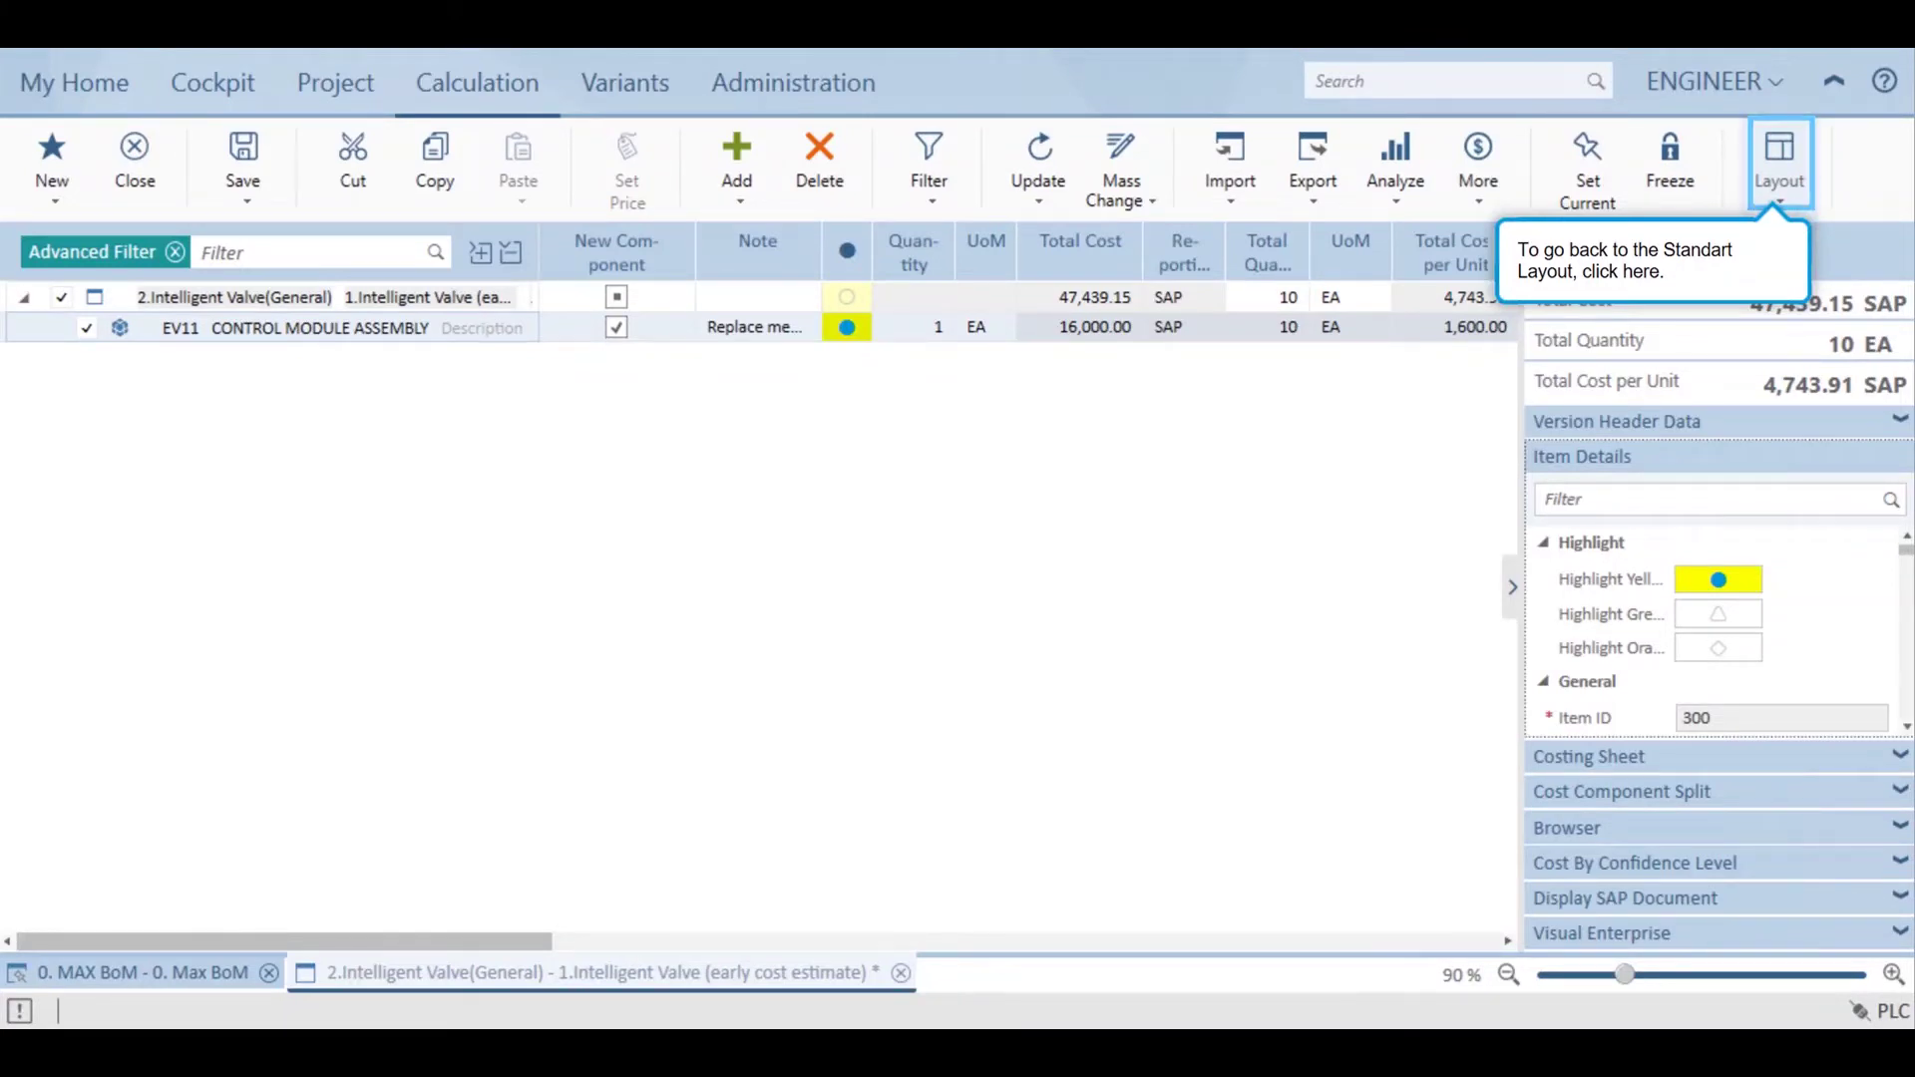
{"action": "left_click", "coordinate": [1771, 190]}
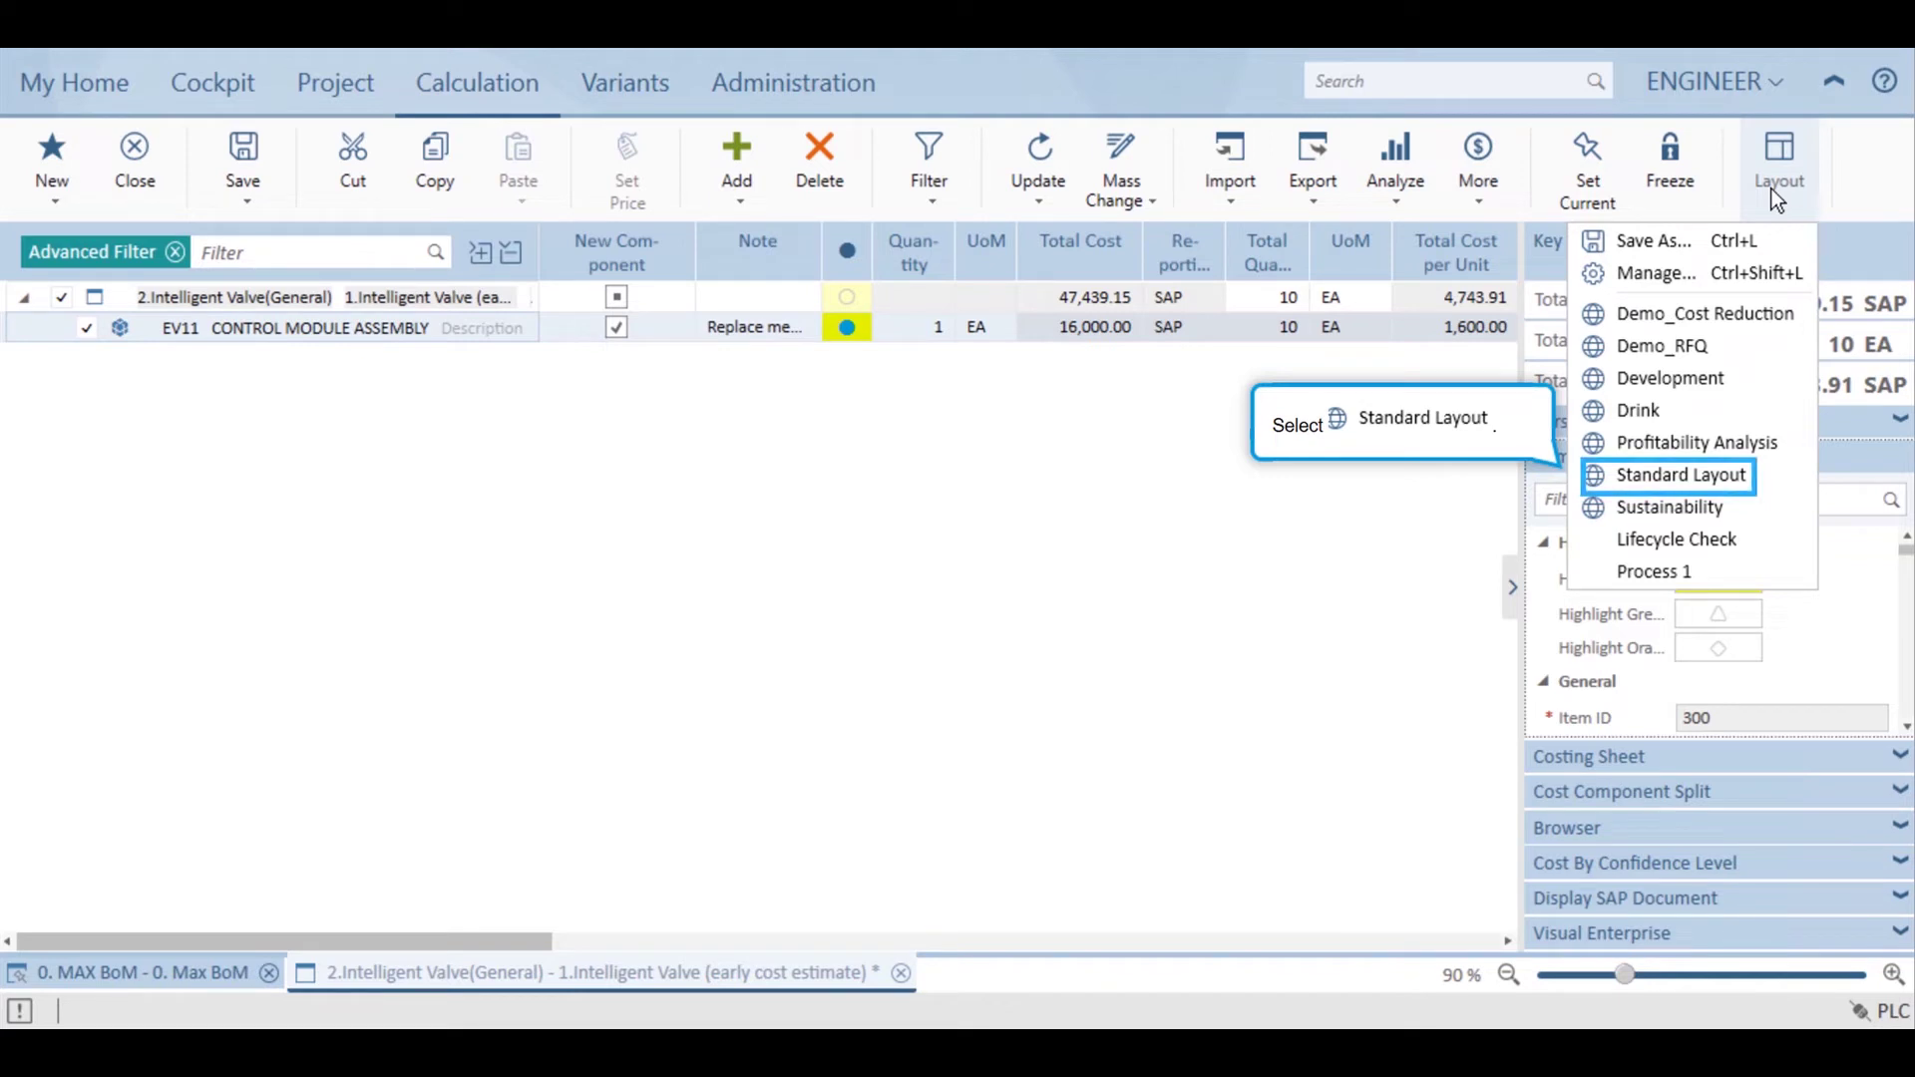
Step: Switch to the Standard Layout and open Material Prices in Master Data Administration
{"action": "left_click", "coordinate": [1637, 483]}
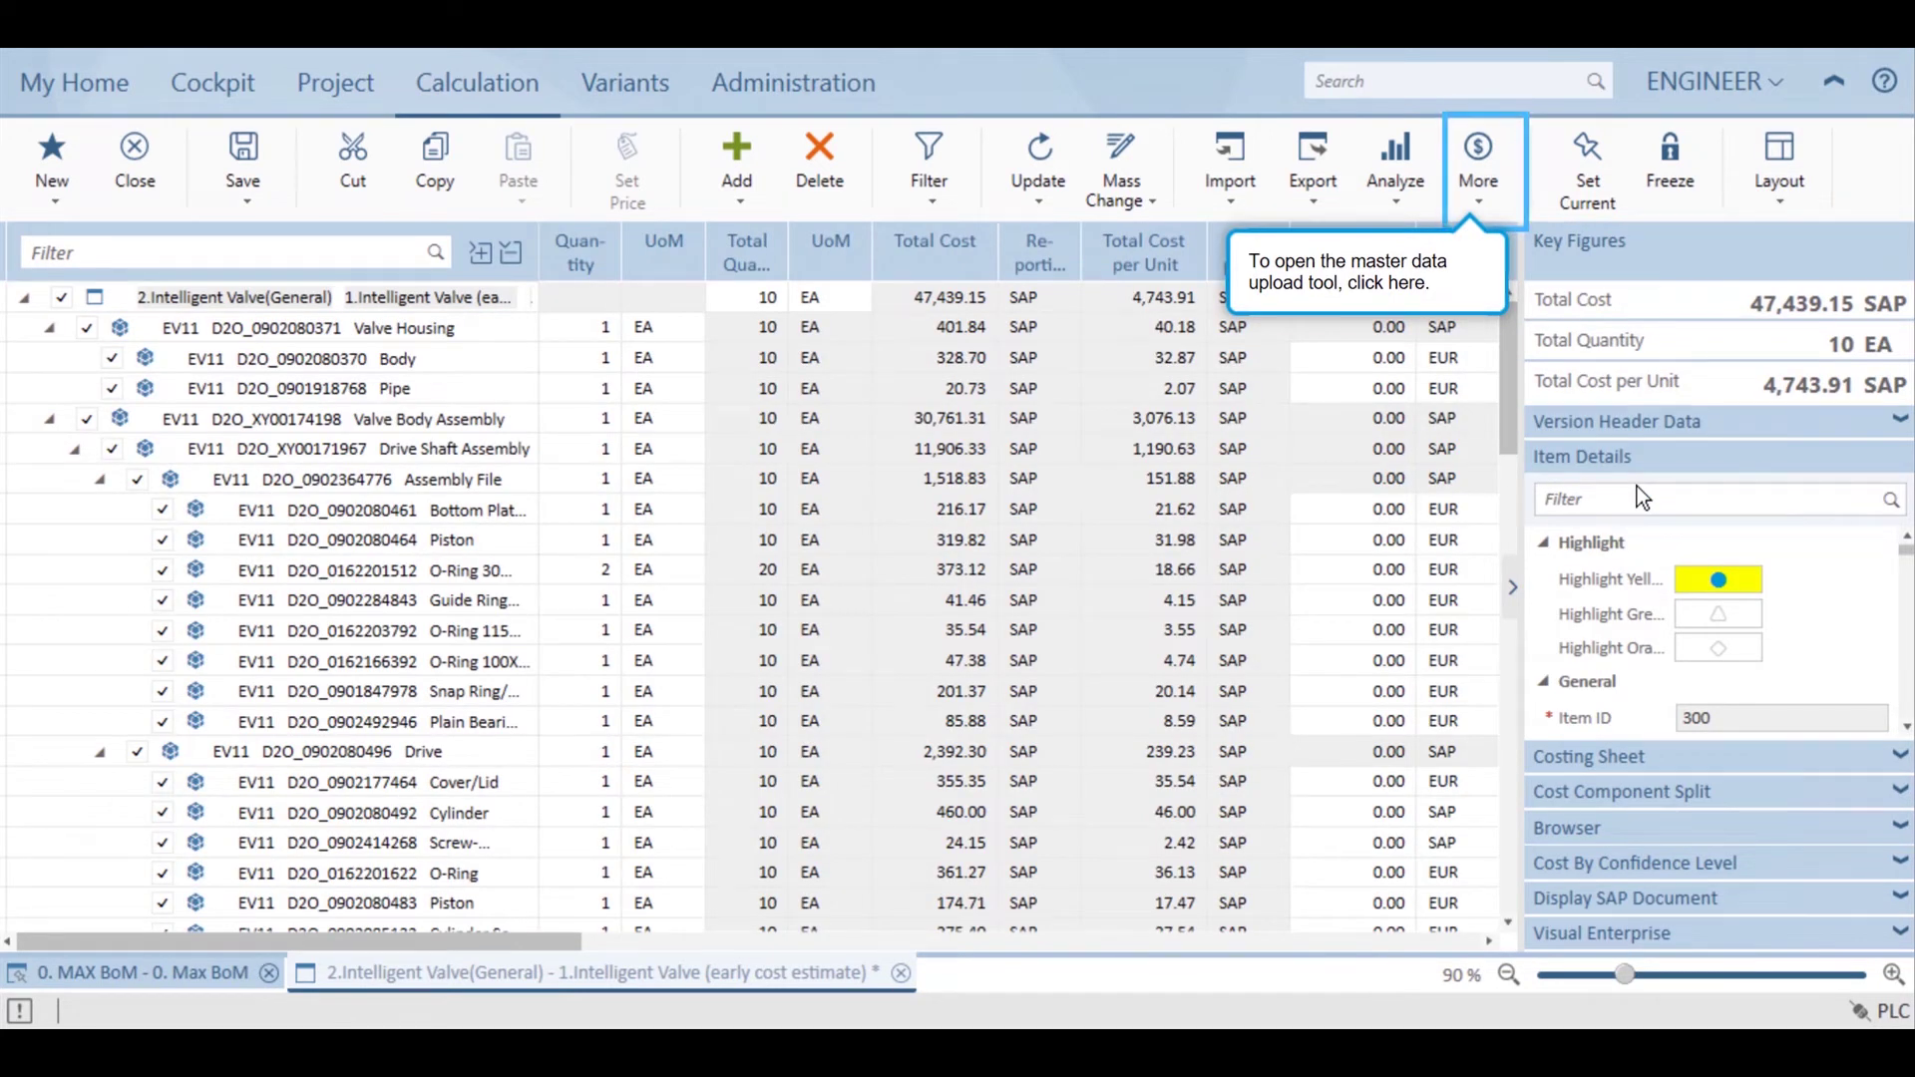
{"action": "left_click", "coordinate": [1470, 206]}
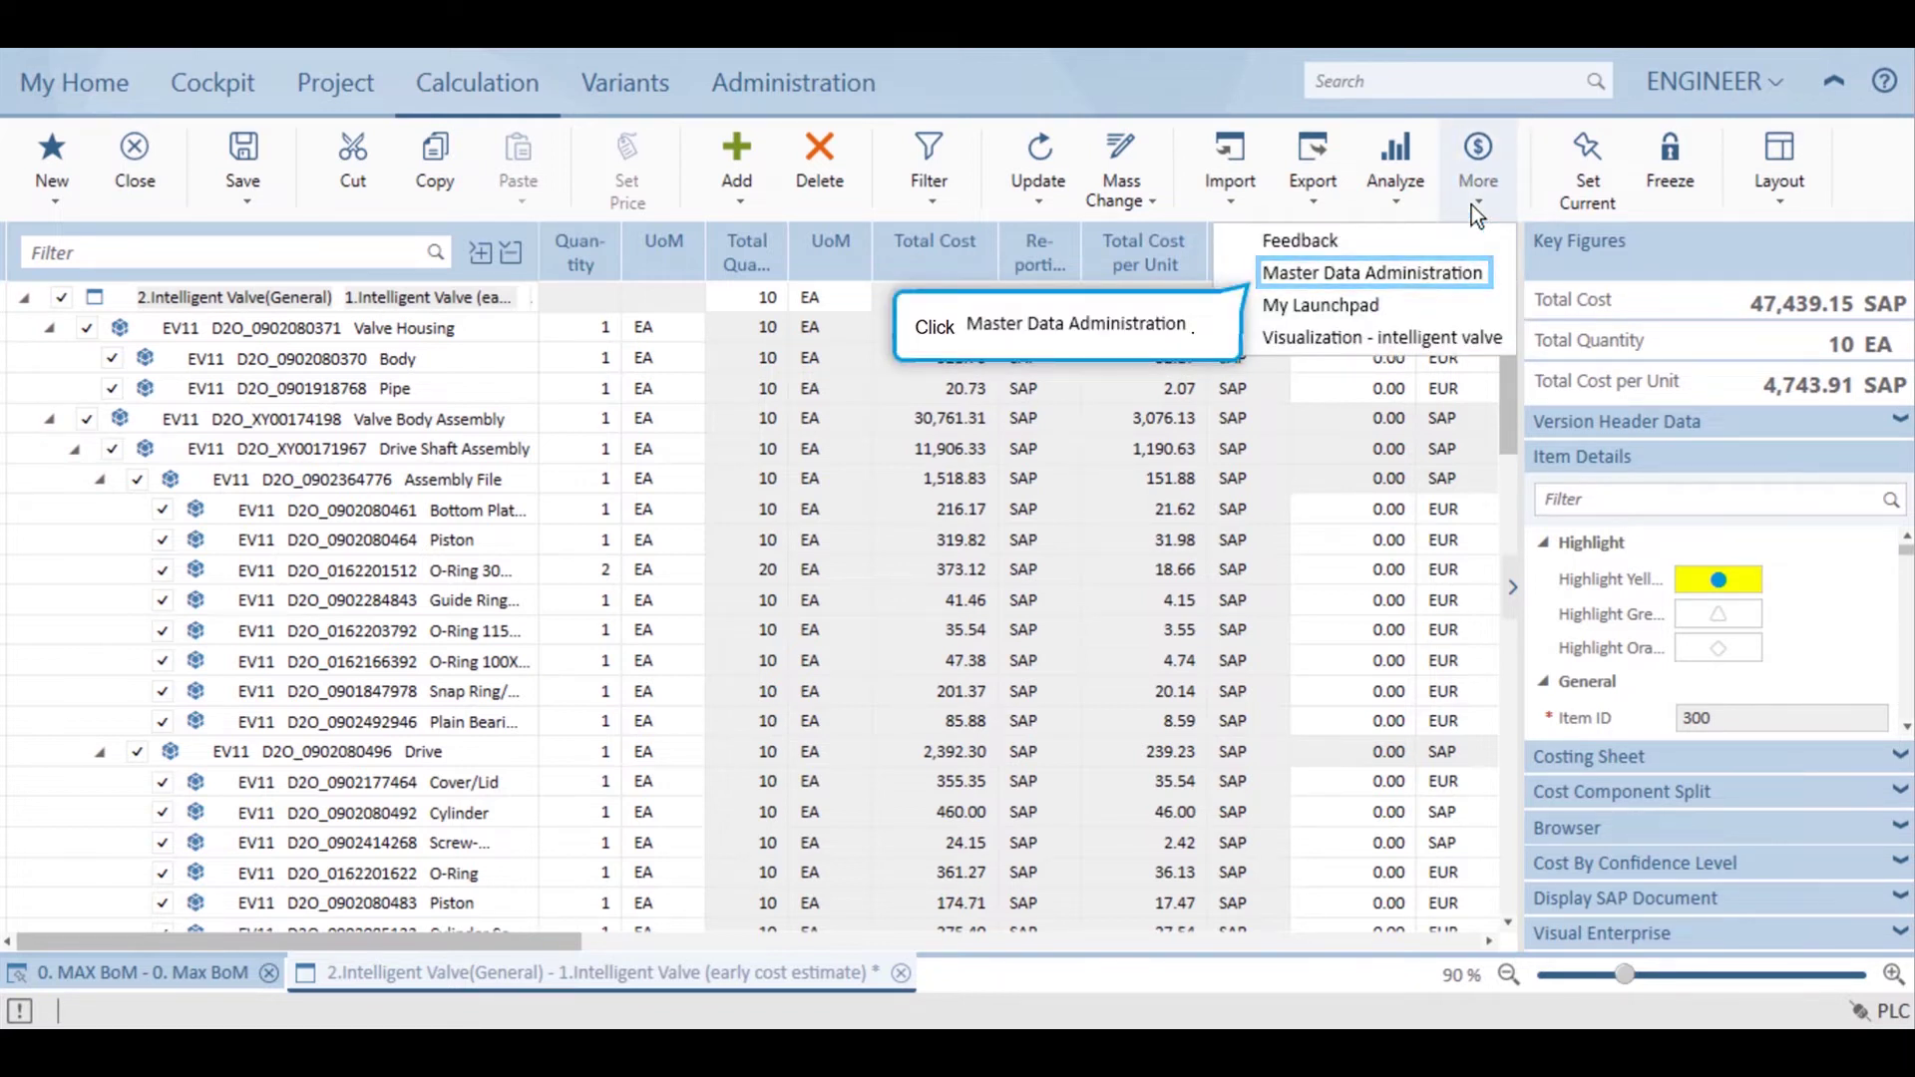
{"action": "left_click", "coordinate": [1331, 282]}
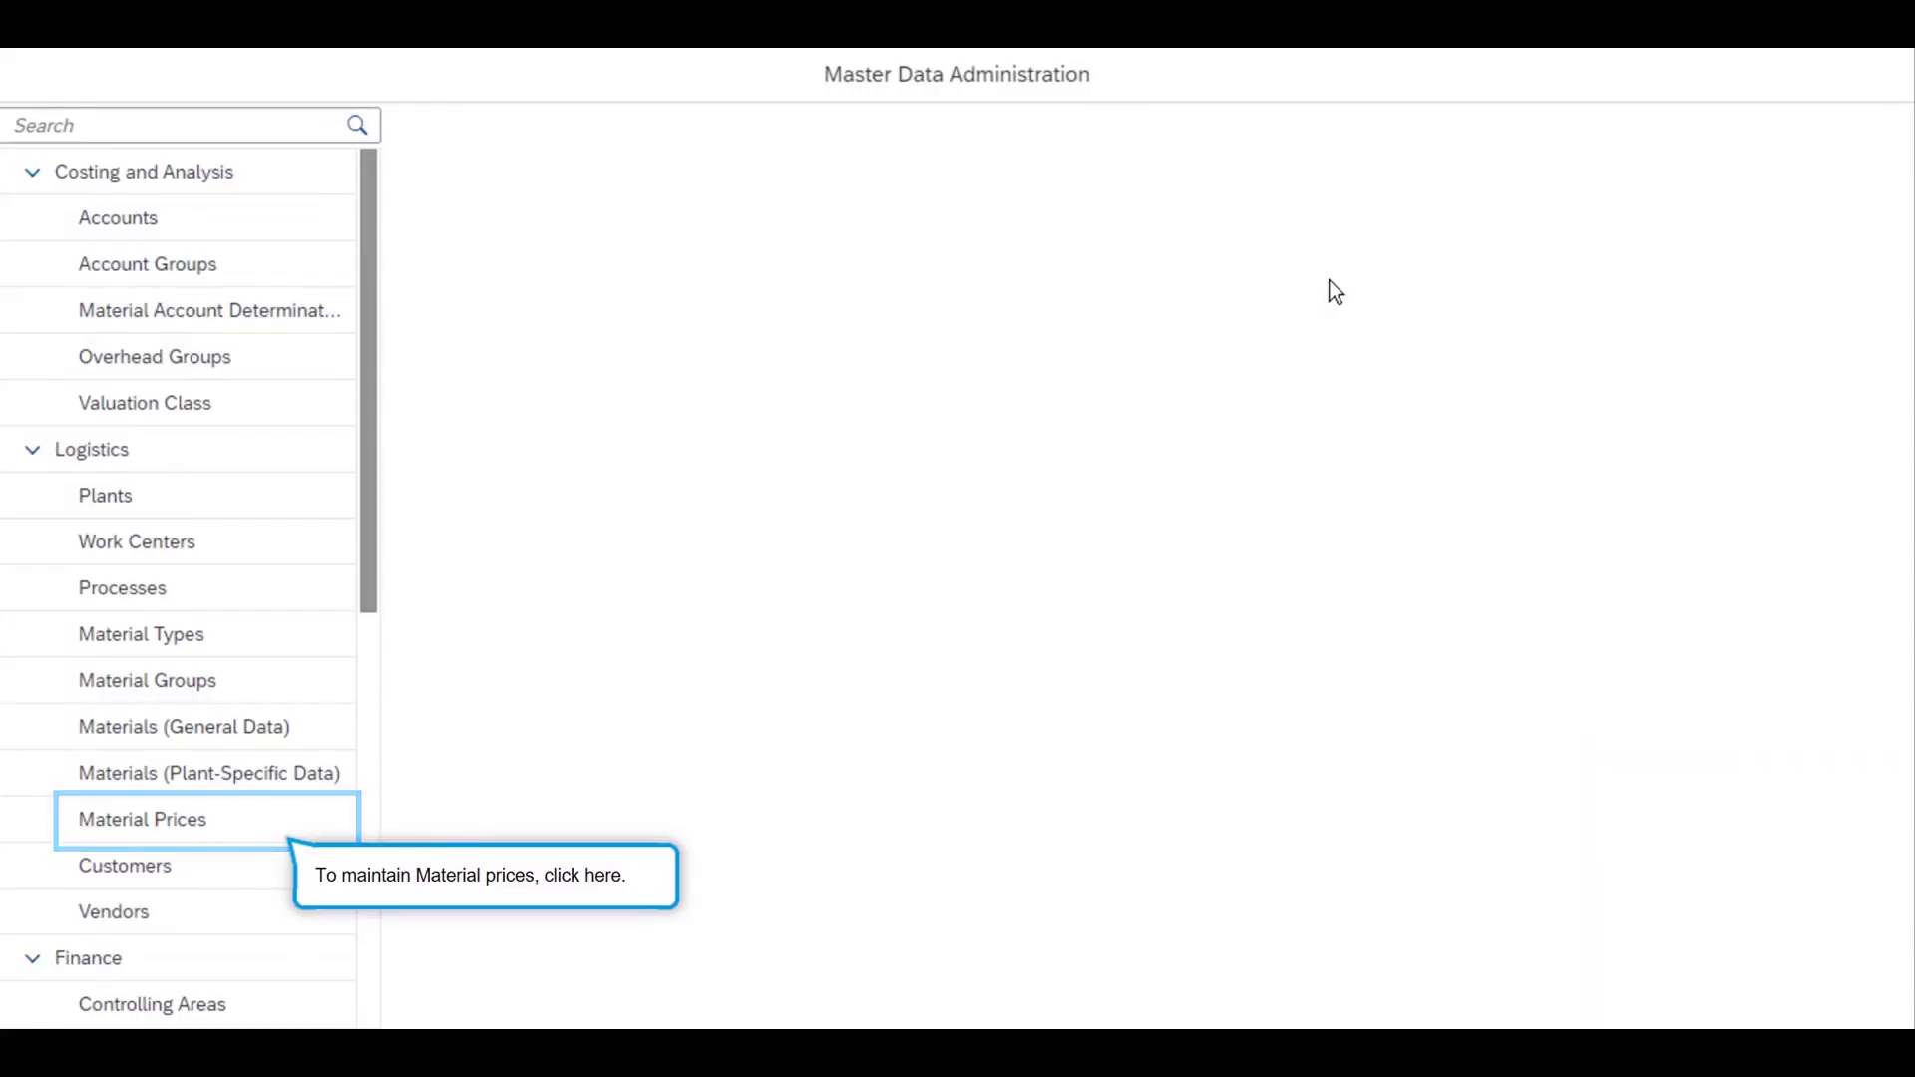
{"action": "left_click", "coordinate": [148, 837]}
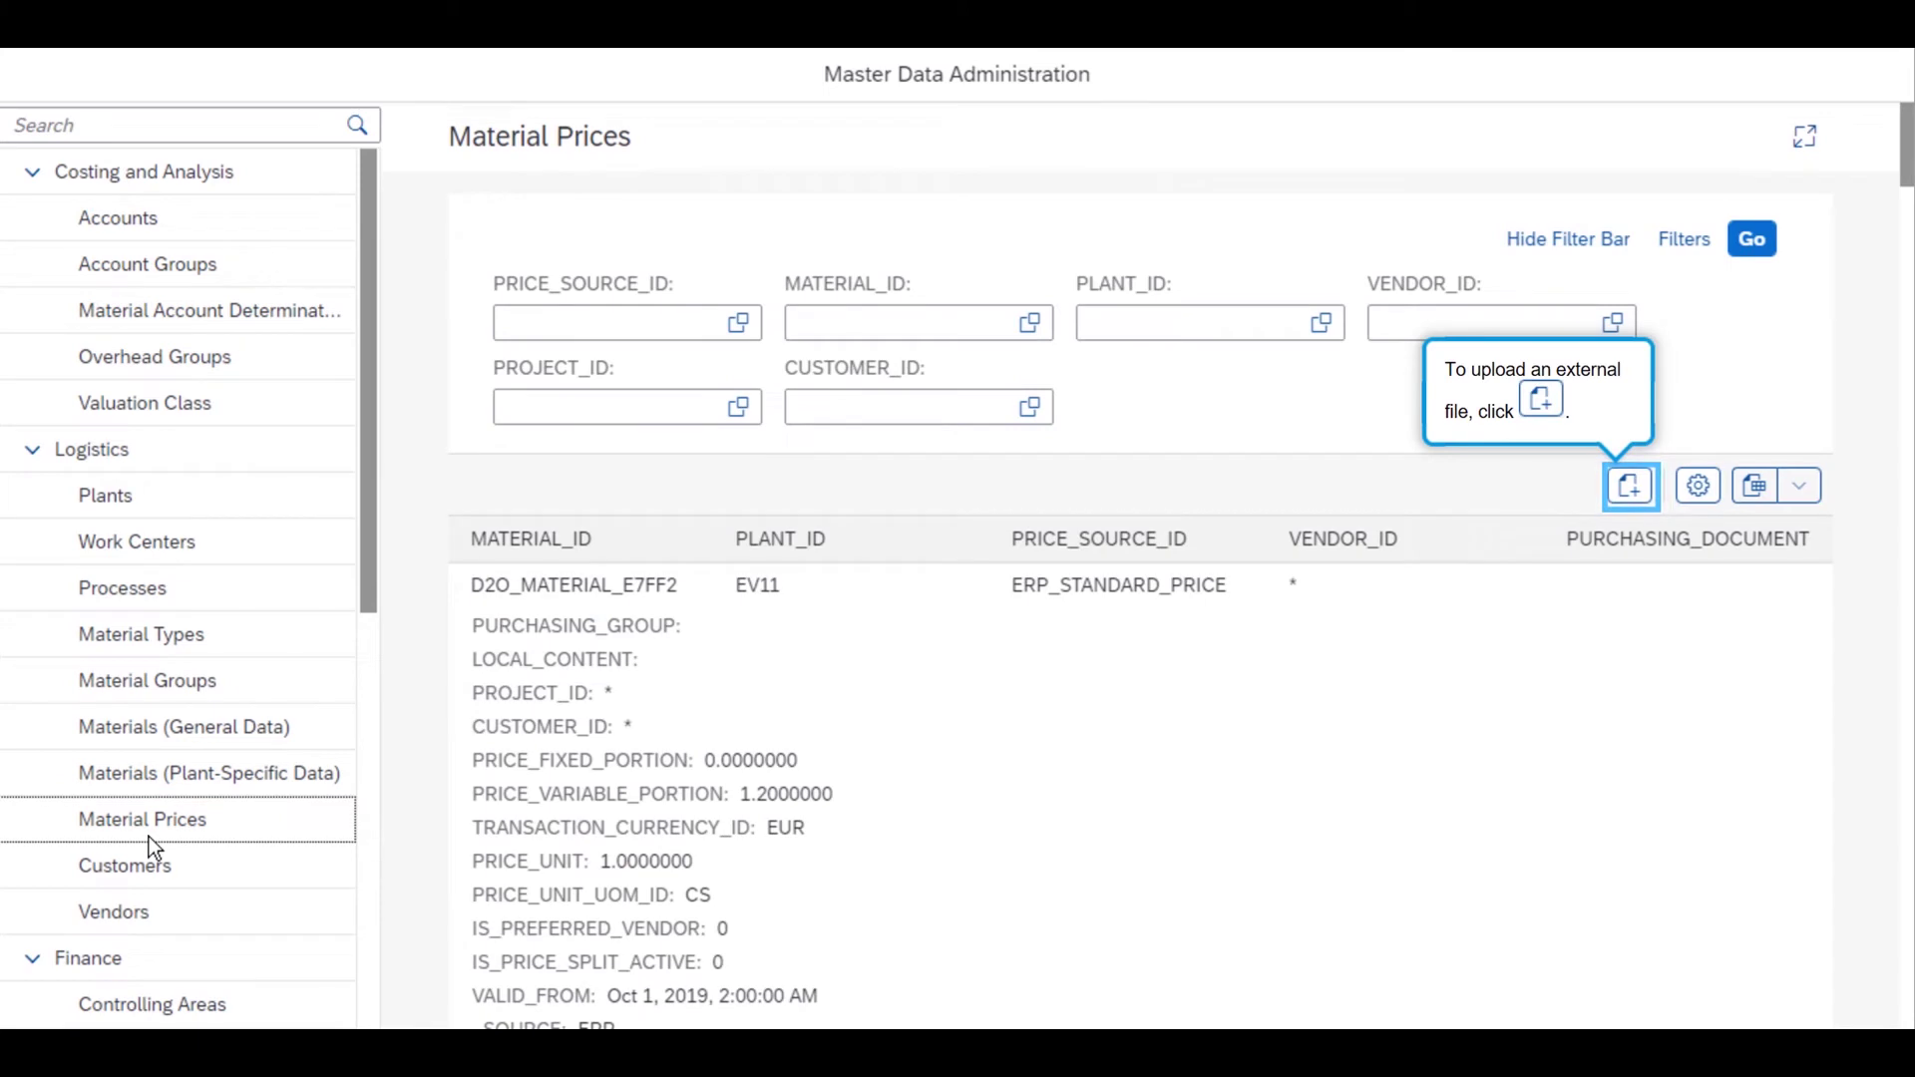
Step: Upload the Material price.csv file into the material price master data
{"action": "left_click", "coordinate": [1627, 489]}
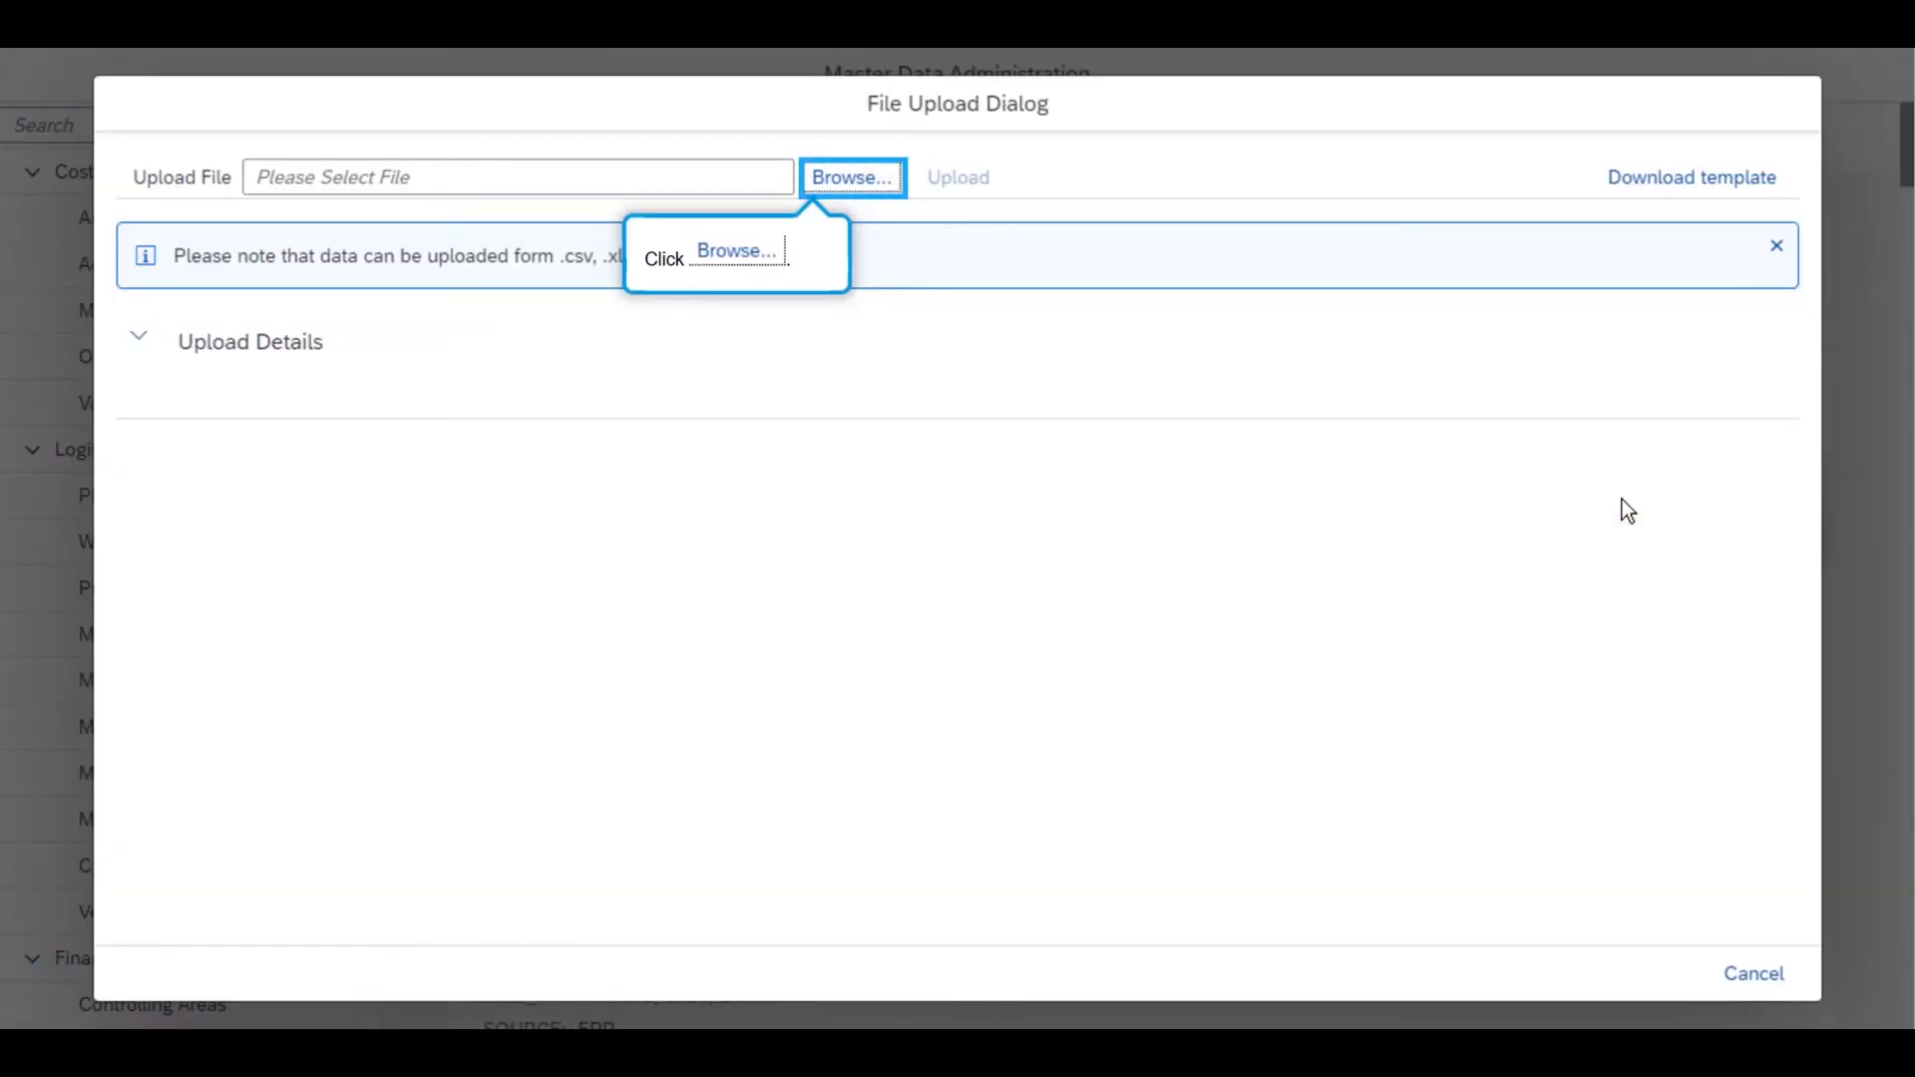
{"action": "left_click", "coordinate": [833, 188]}
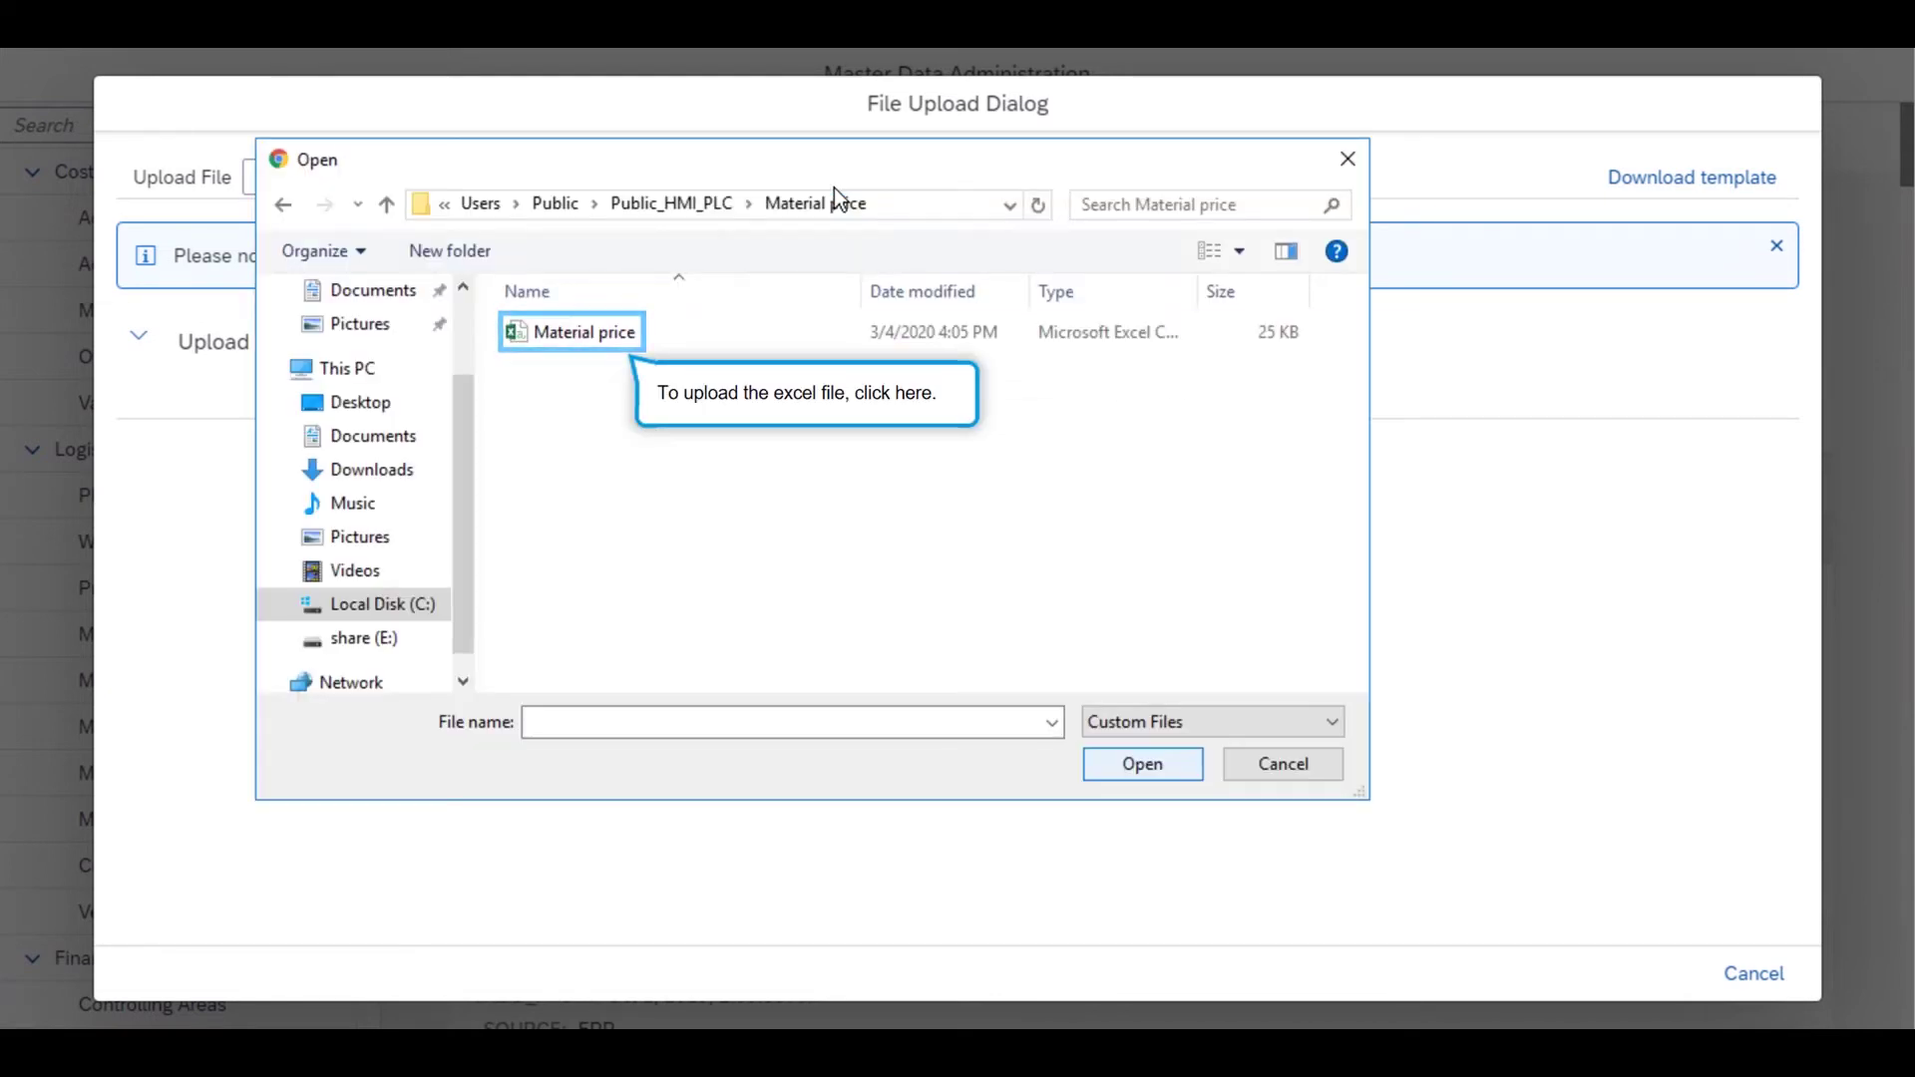
{"action": "left_click", "coordinate": [544, 343]}
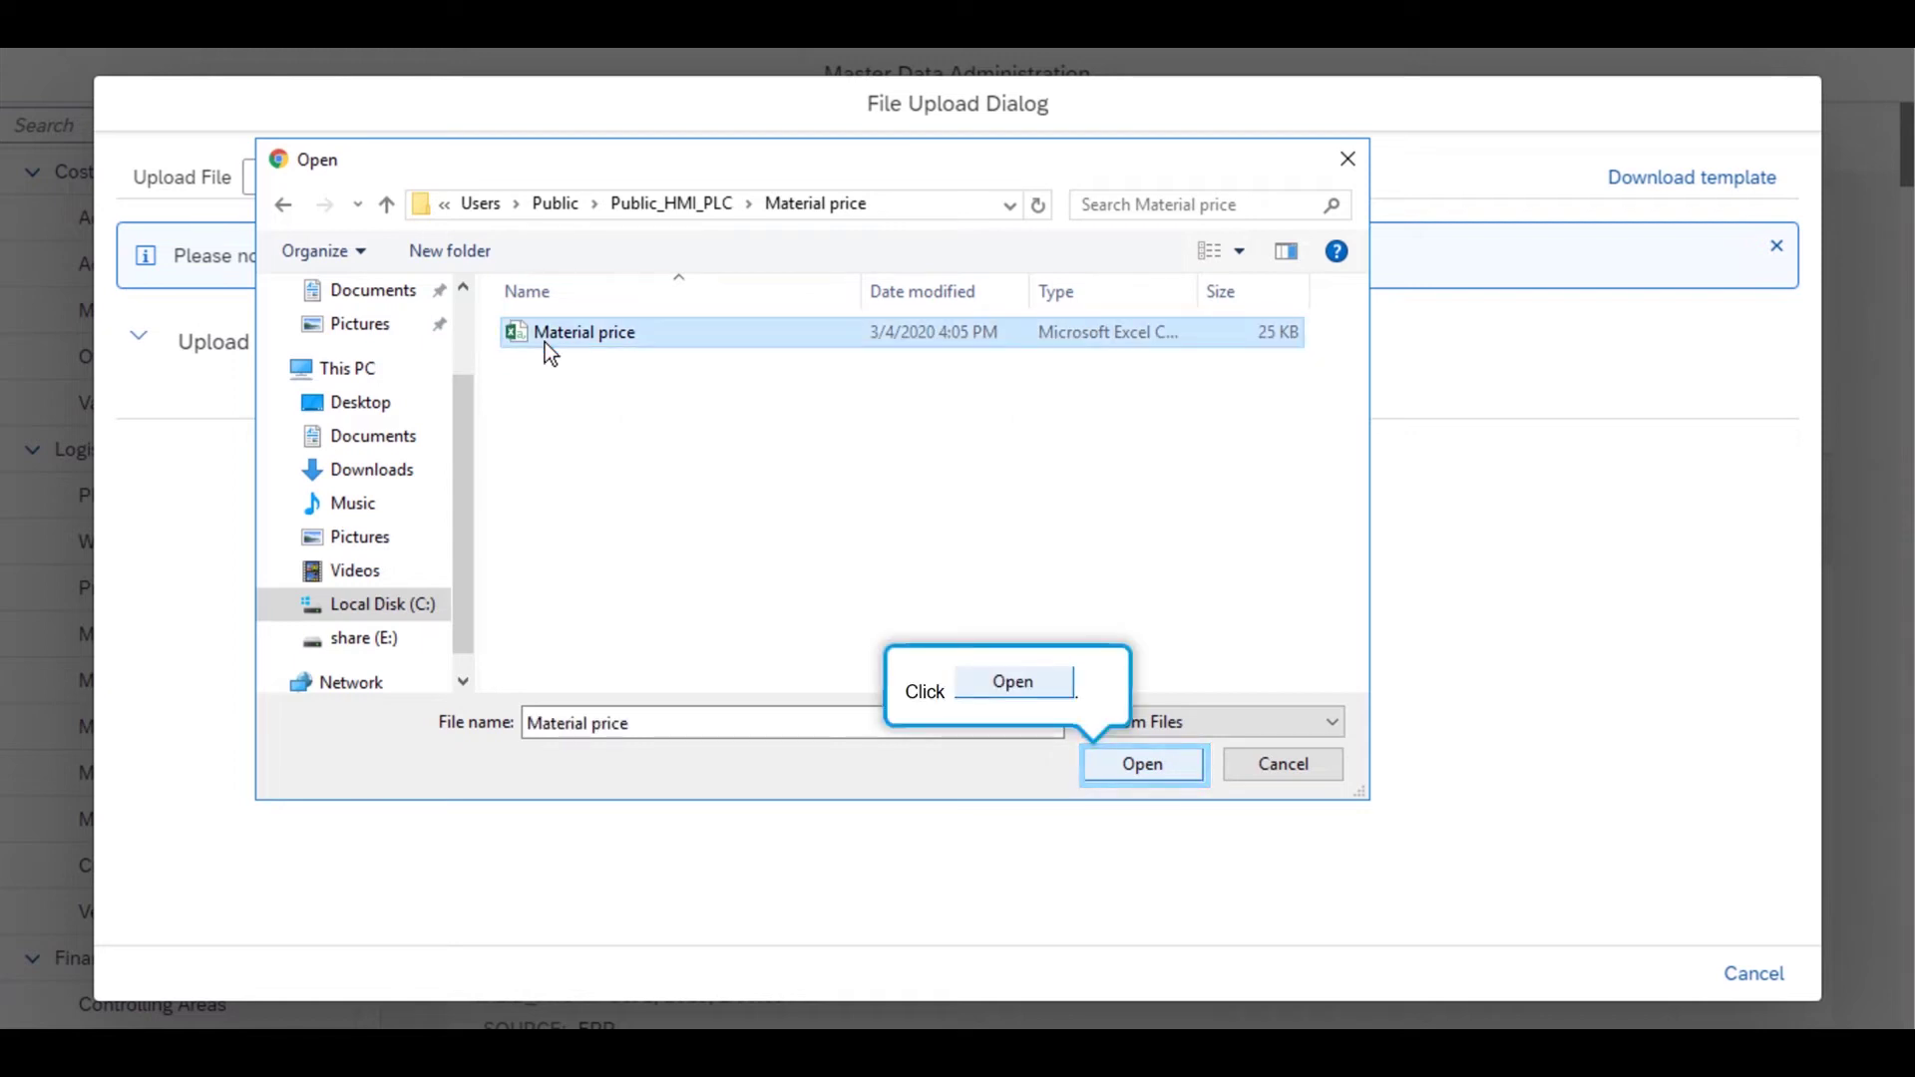
{"action": "left_click", "coordinate": [1130, 774]}
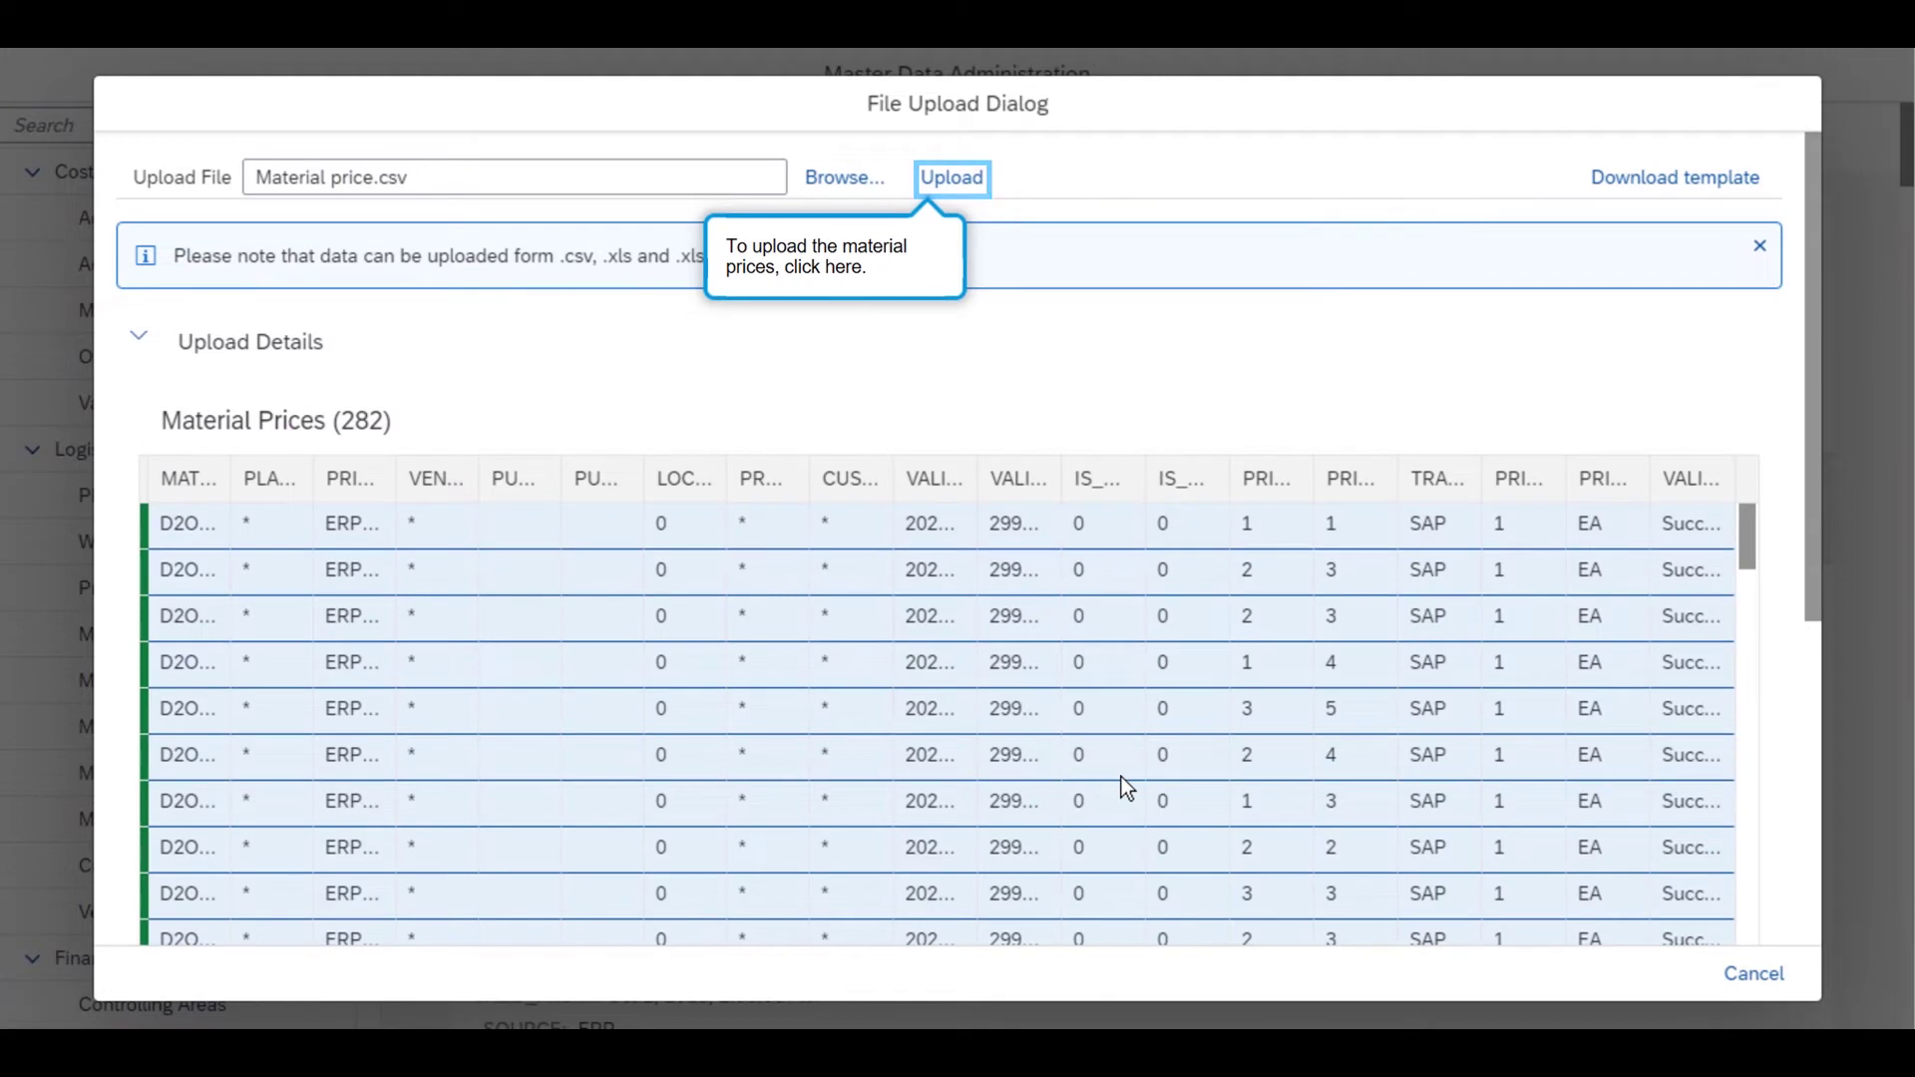
{"action": "left_click", "coordinate": [947, 181]}
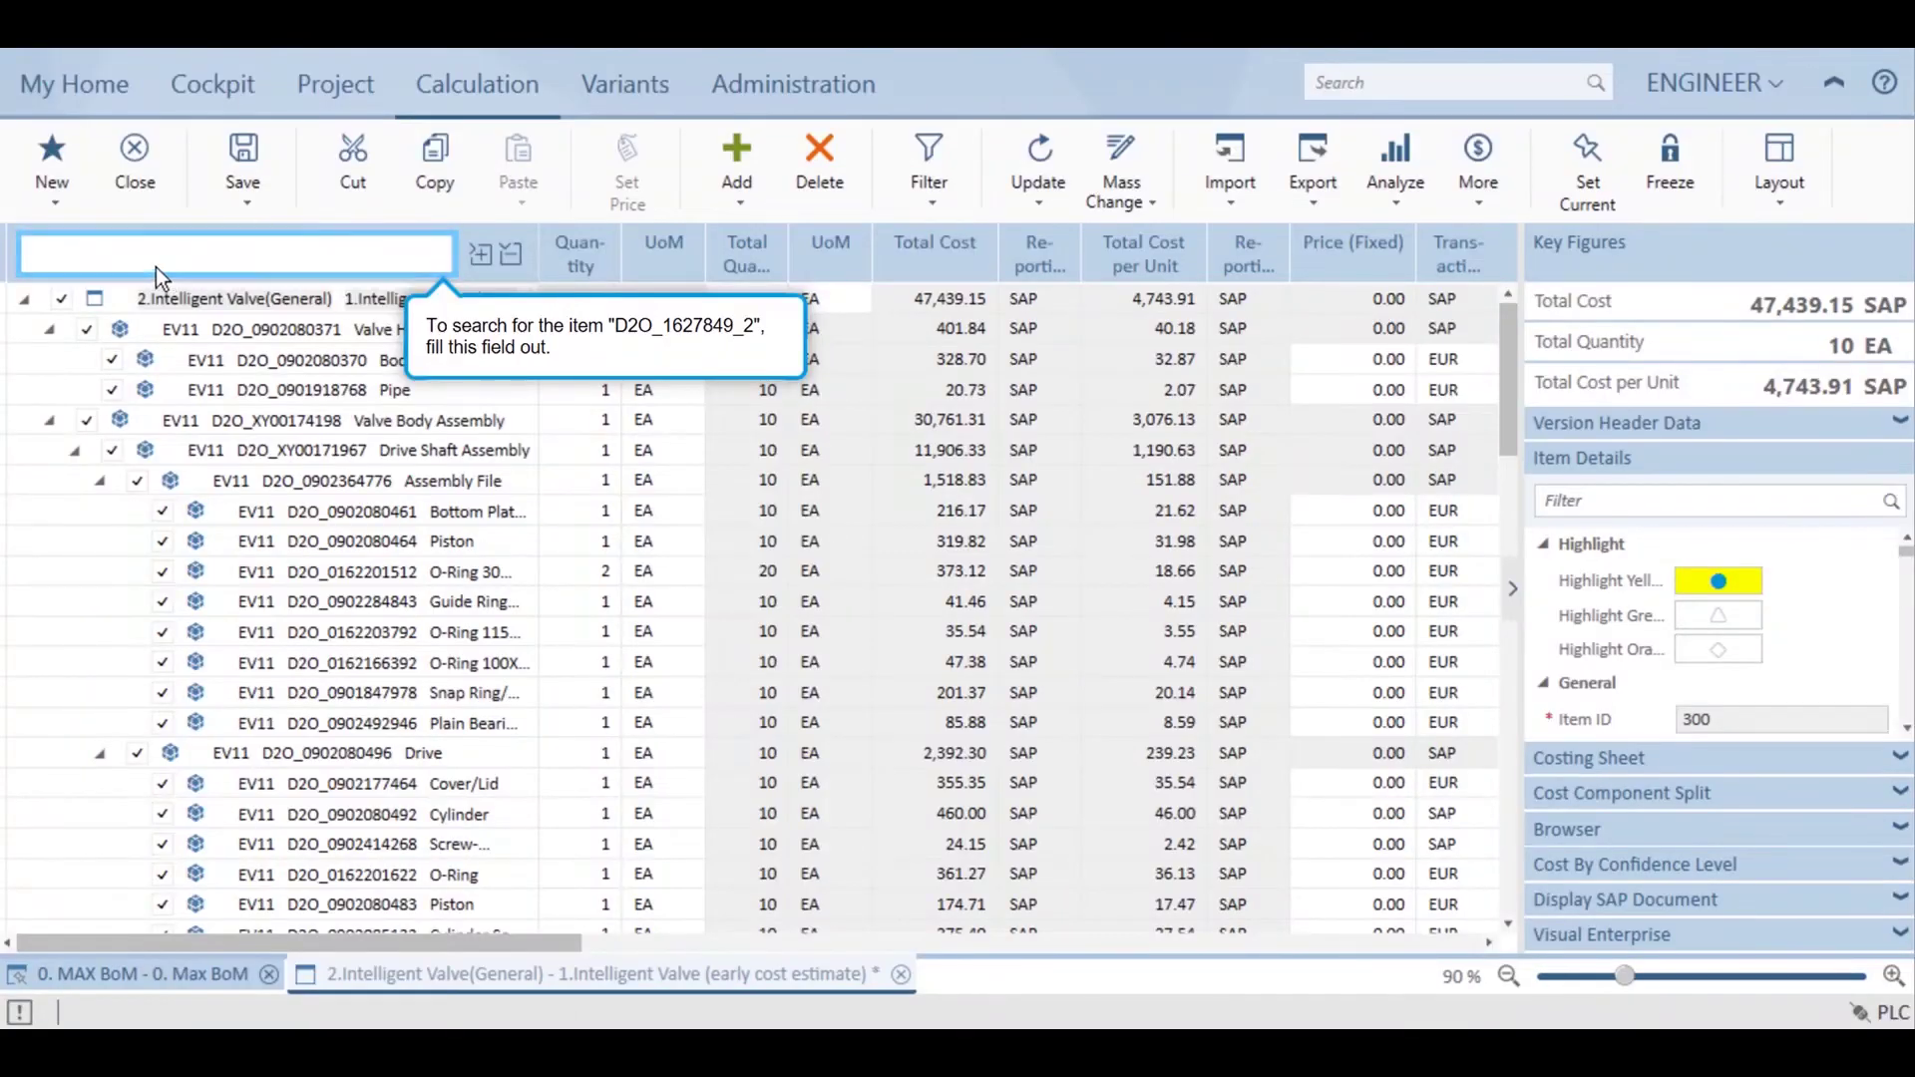
Step: Find item D2O_1627849_2 (Cover Head Blue) and choose its 86.52 EUR project price
{"action": "left_click", "coordinate": [151, 267]}
{"action": "type", "text": "d2o_1627849_2"}
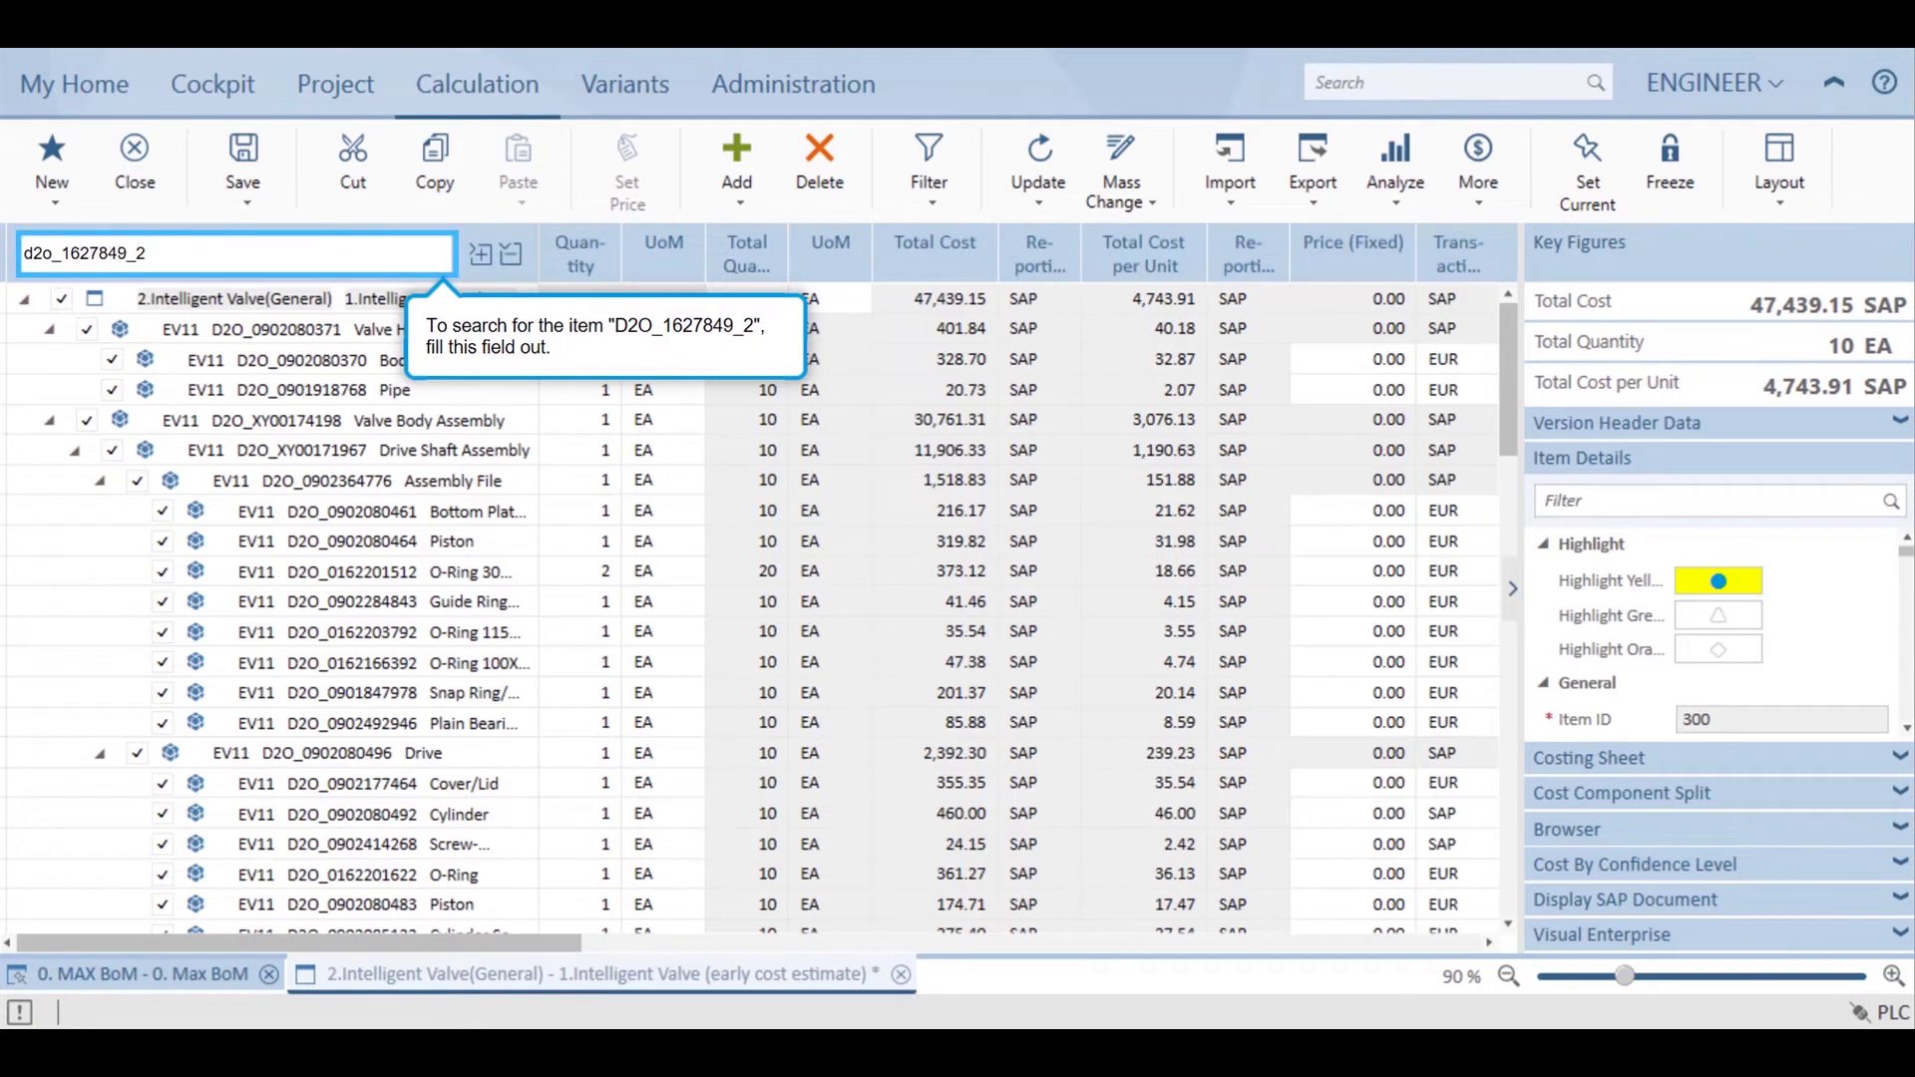
{"action": "key", "text": "Return"}
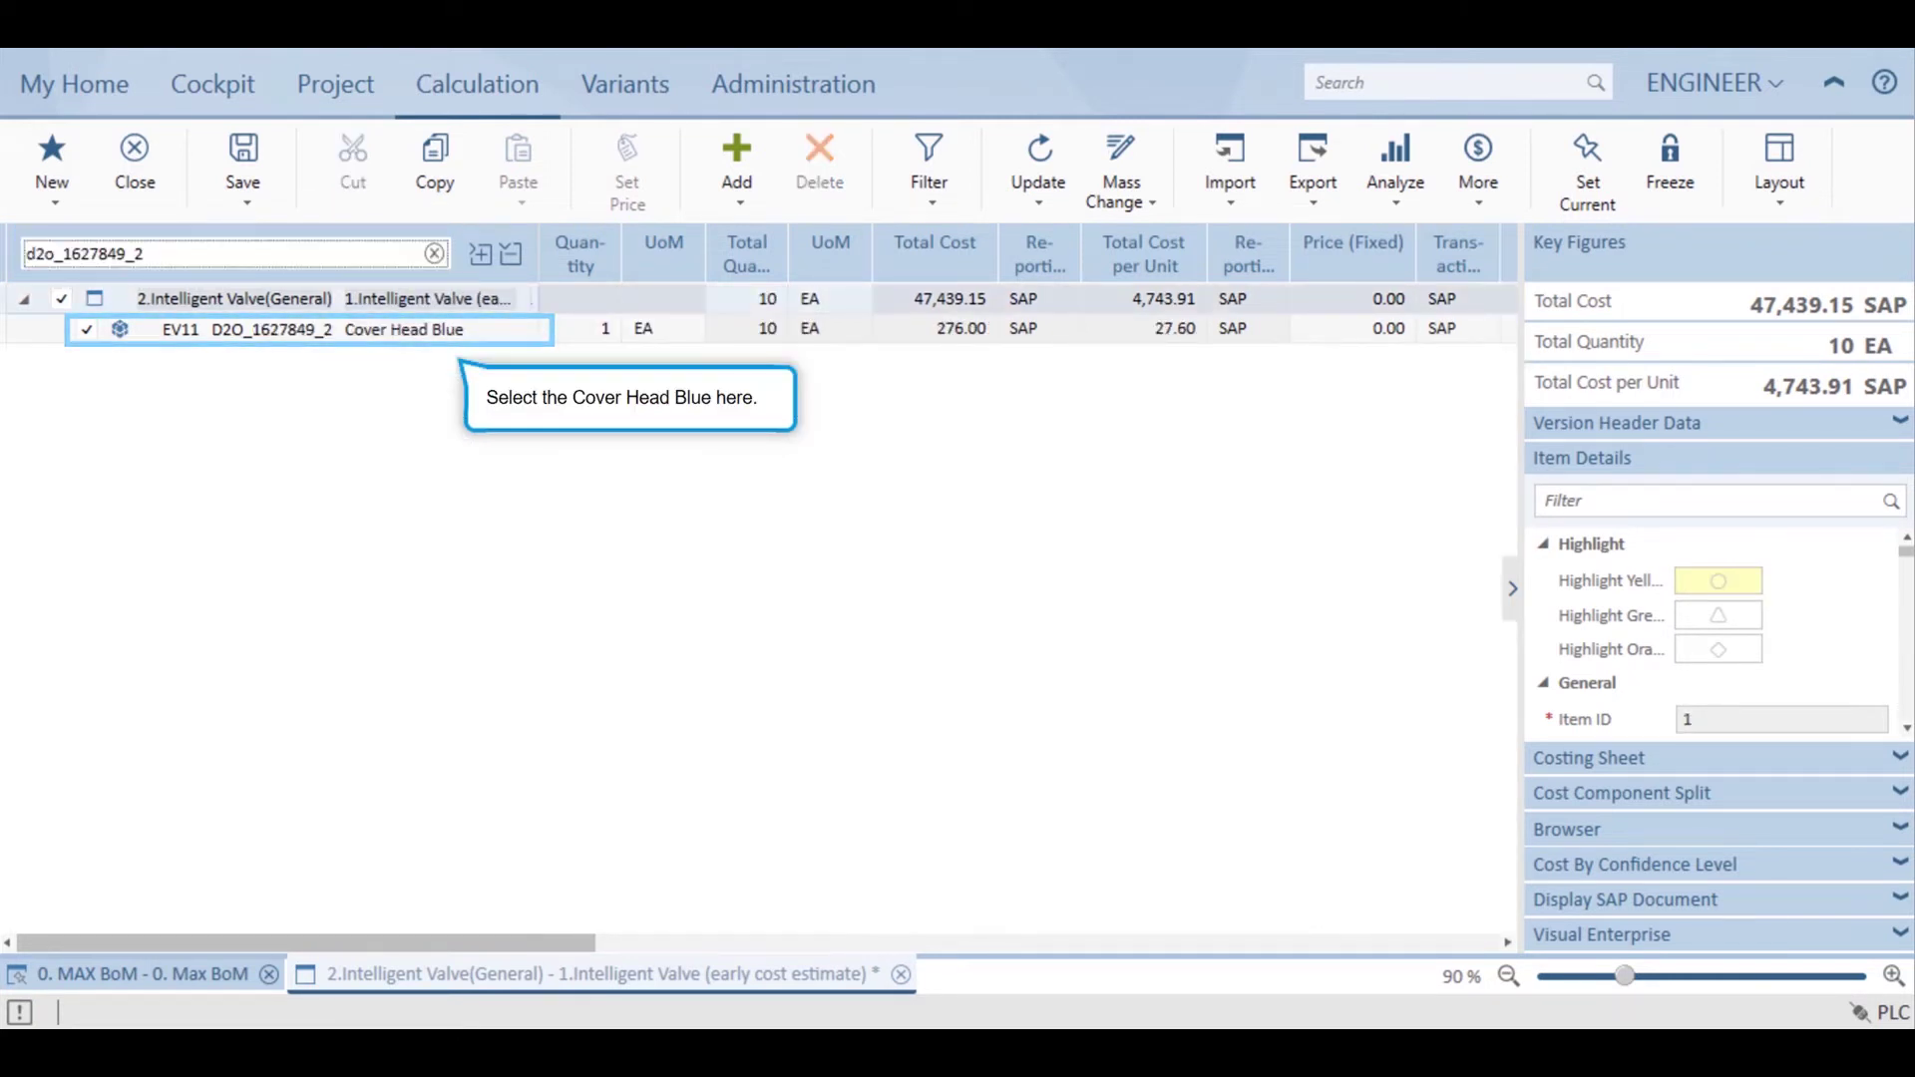
{"action": "left_click", "coordinate": [213, 337]}
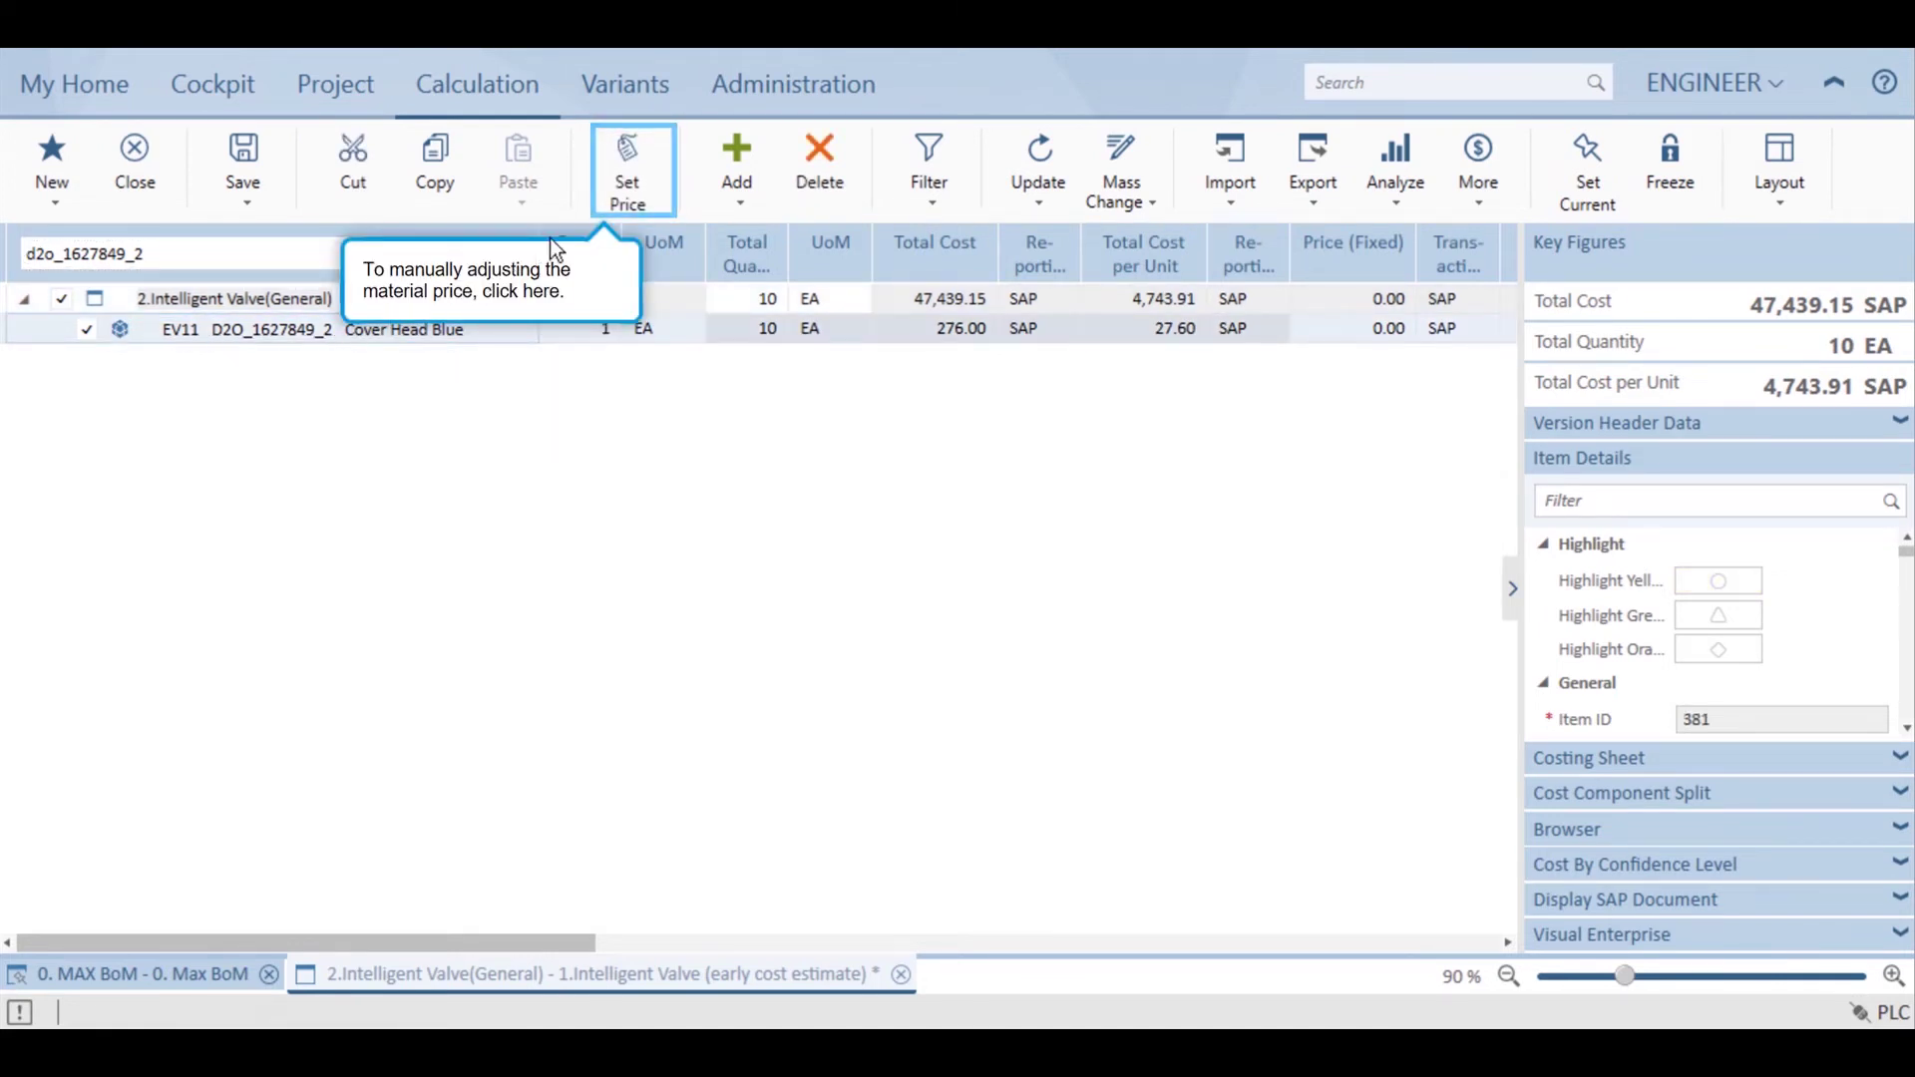
{"action": "left_click", "coordinate": [619, 199]}
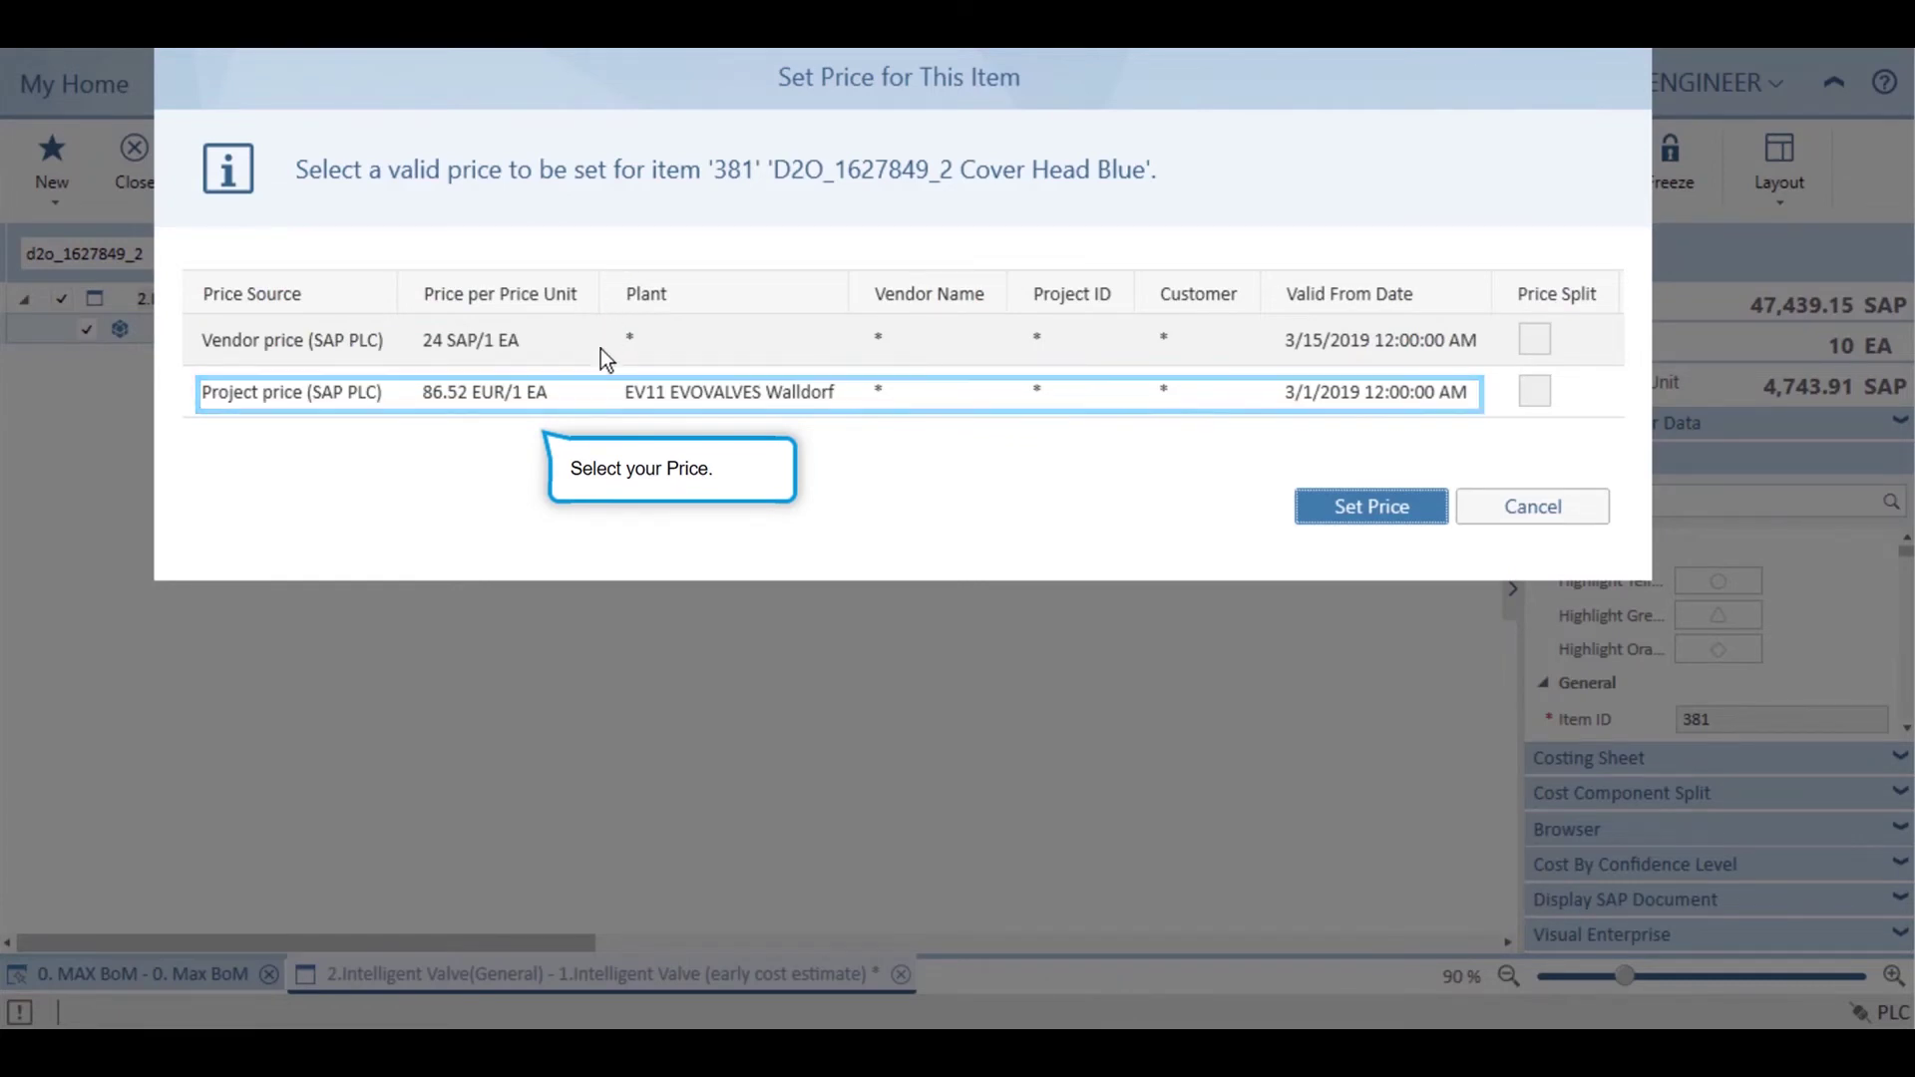
{"action": "left_click", "coordinate": [585, 402]}
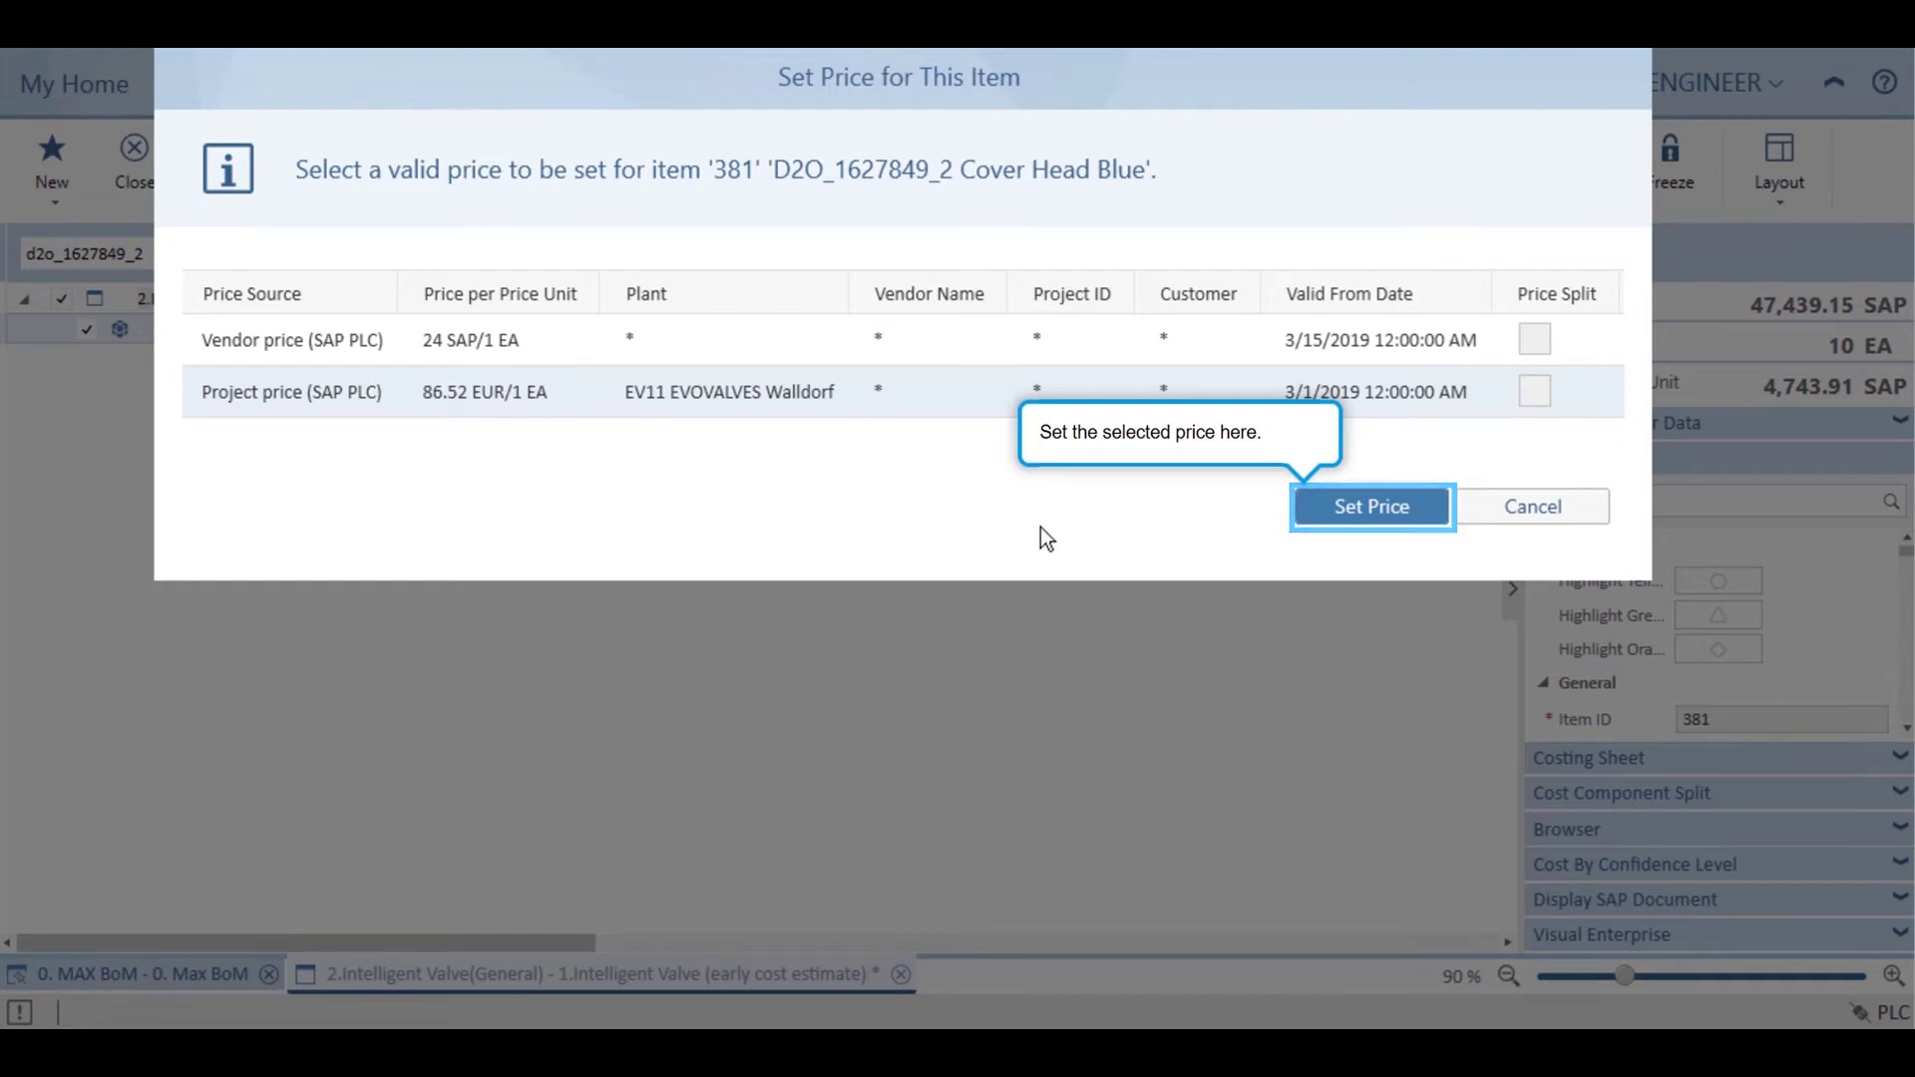
Step: Apply Cover Head Blue's project price and assign customer #CU3 (Customer 3) in the version header
{"action": "left_click", "coordinate": [1343, 517]}
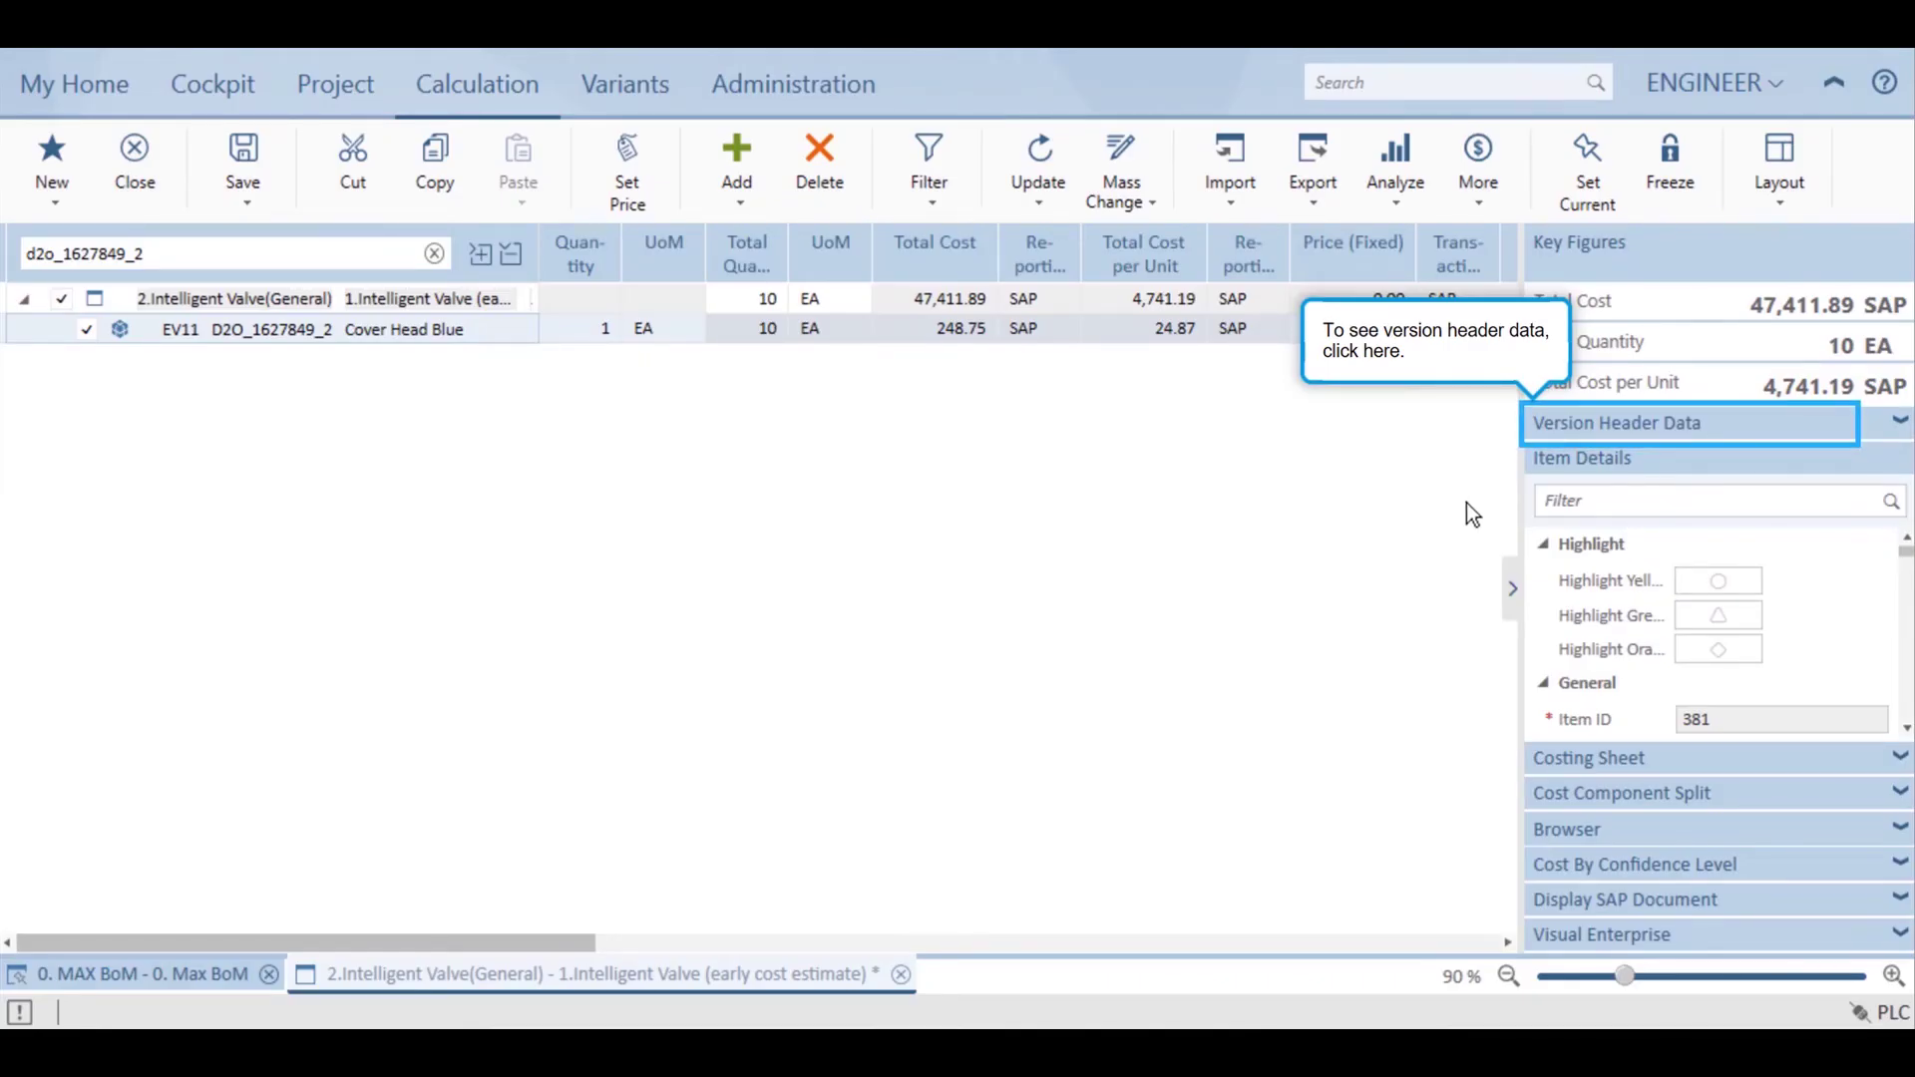
{"action": "left_click", "coordinate": [1625, 438]}
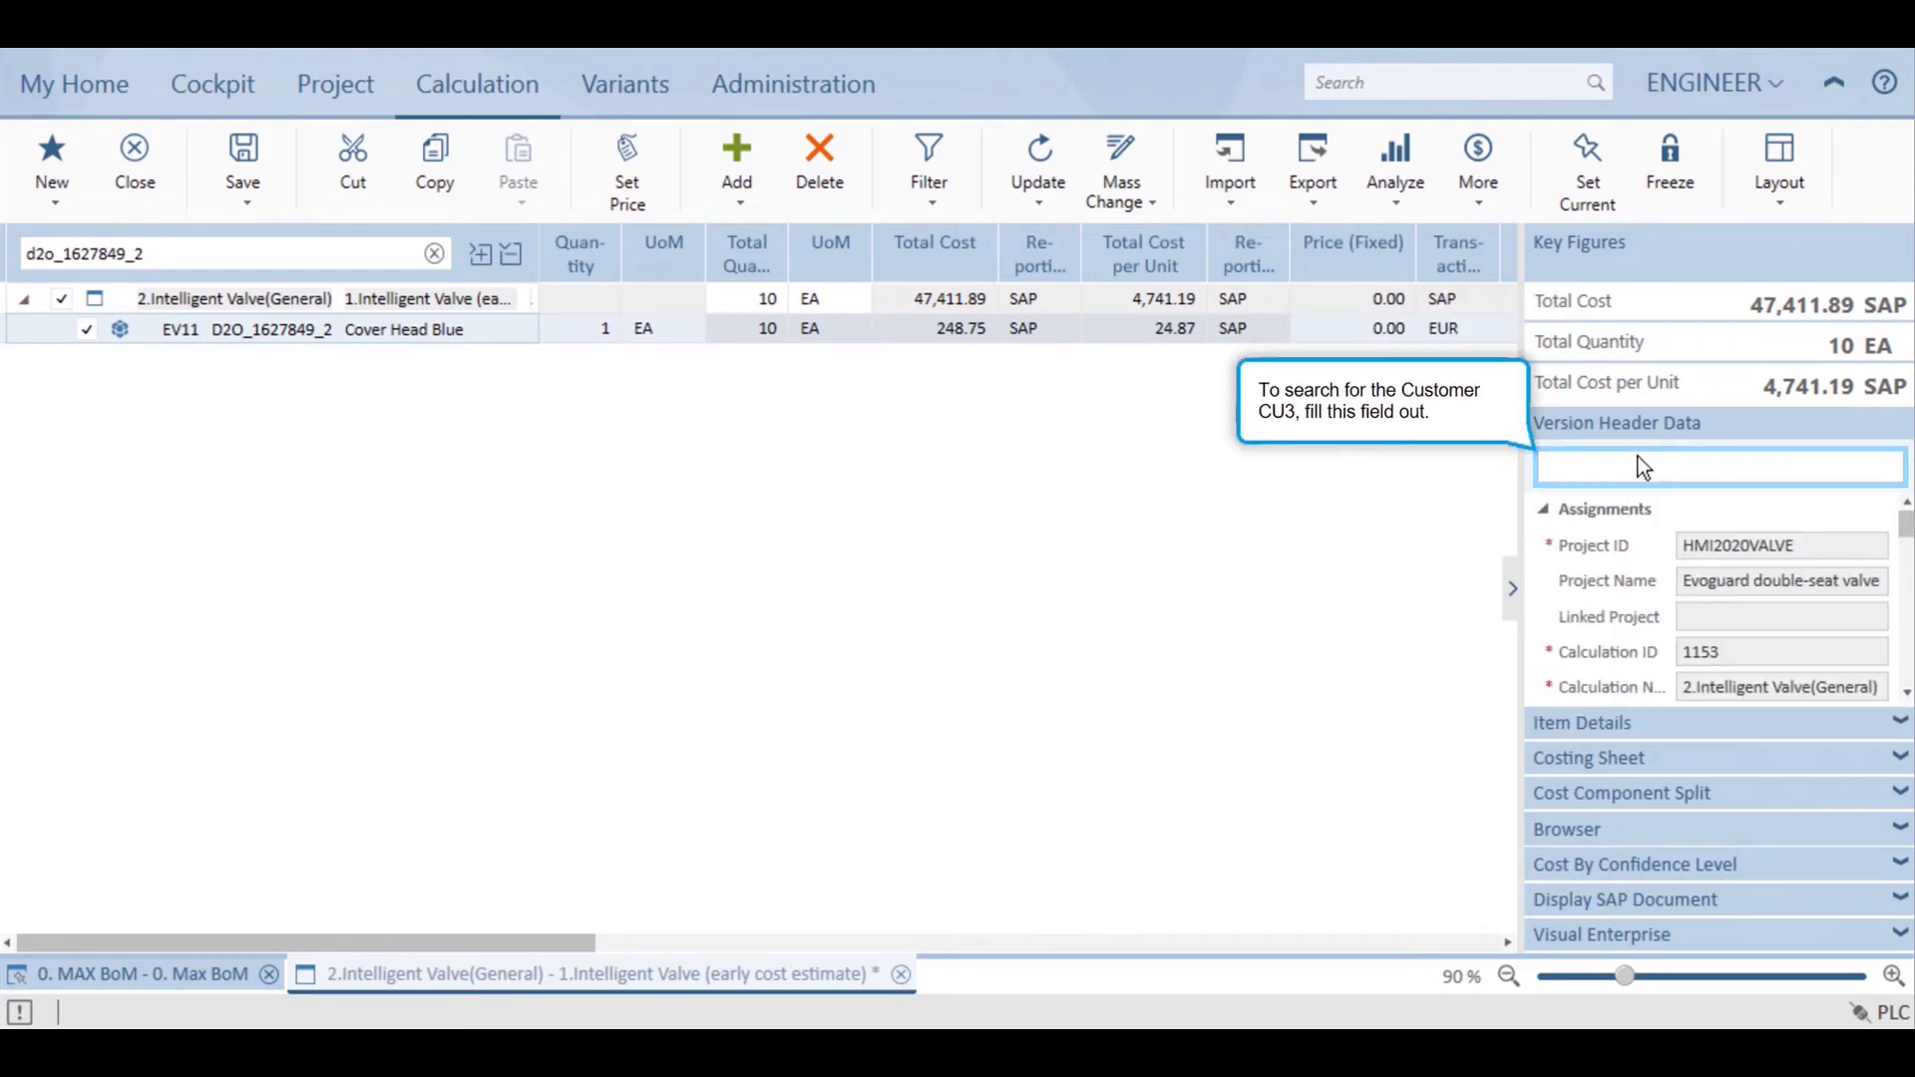
{"action": "left_click", "coordinate": [1650, 469]}
{"action": "type", "text": "cust"}
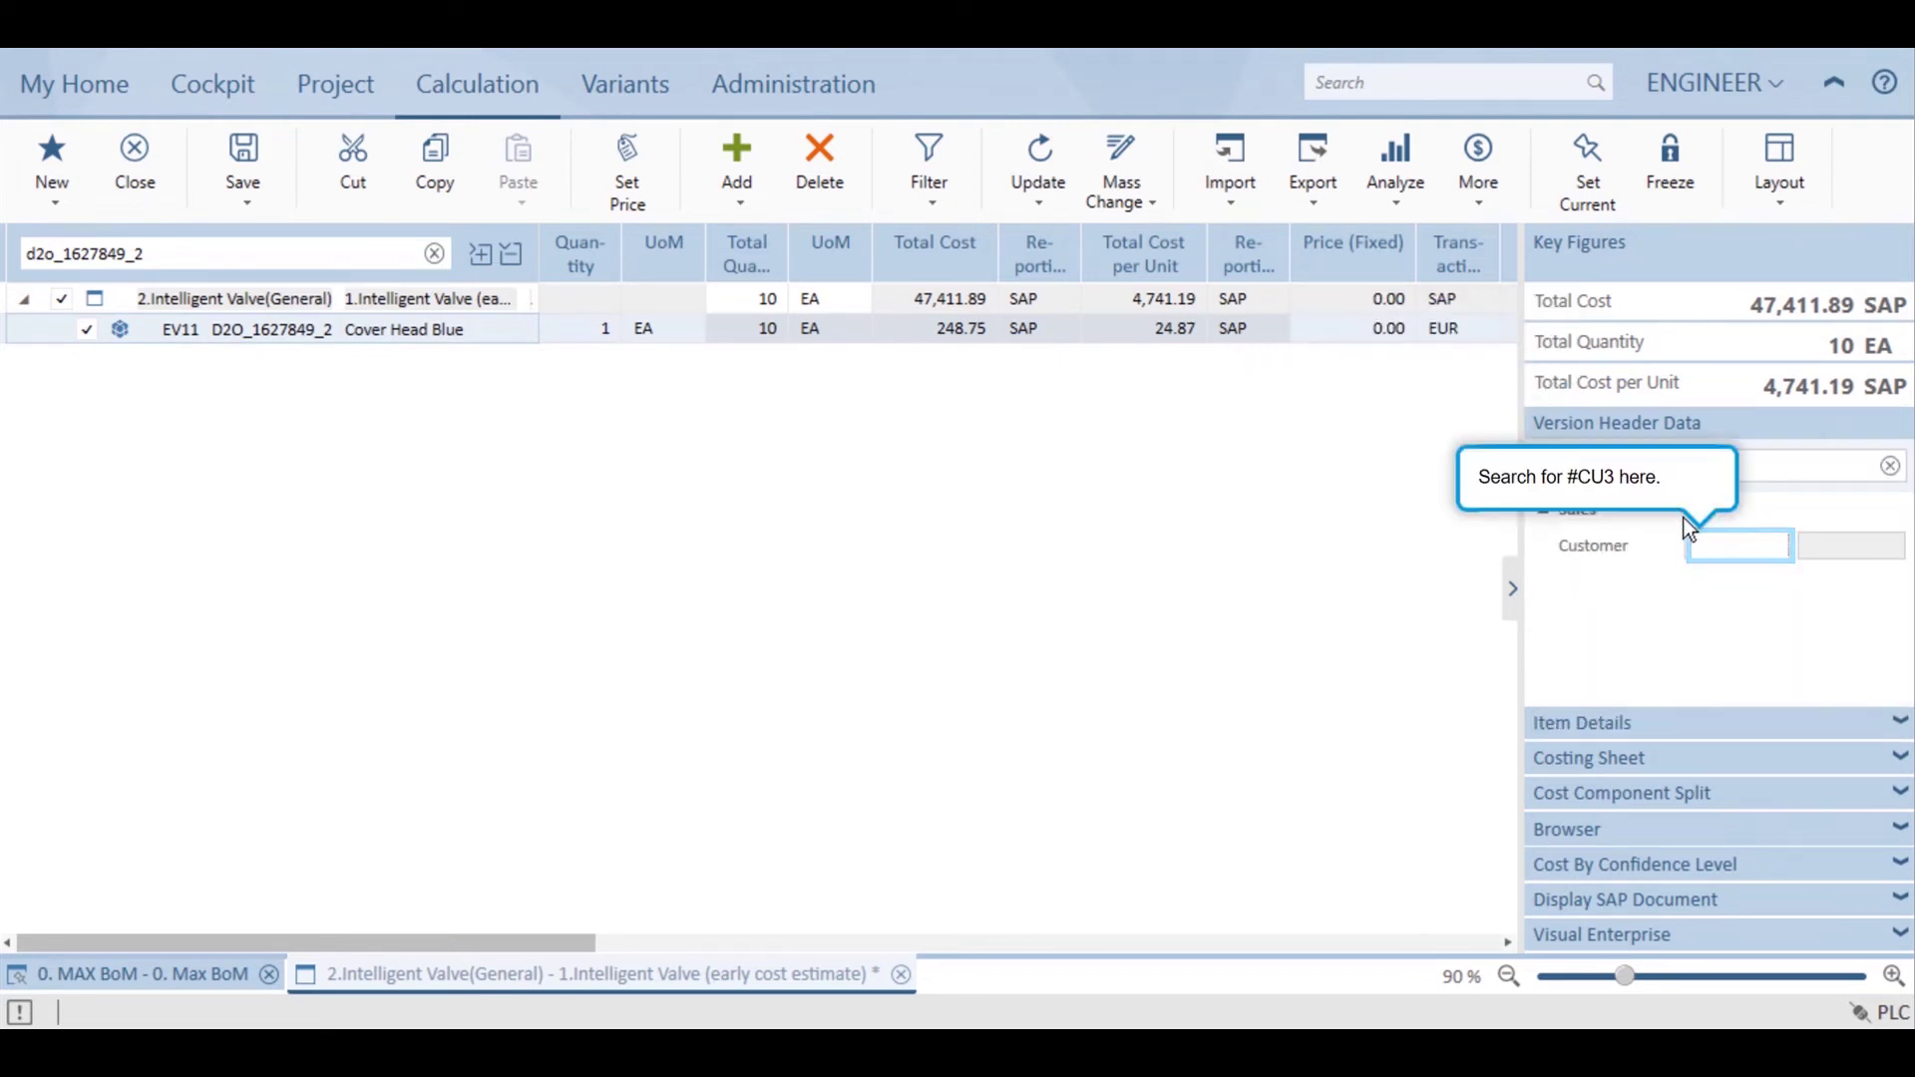
{"action": "left_click", "coordinate": [1722, 556]}
{"action": "type", "text": "#cu3"}
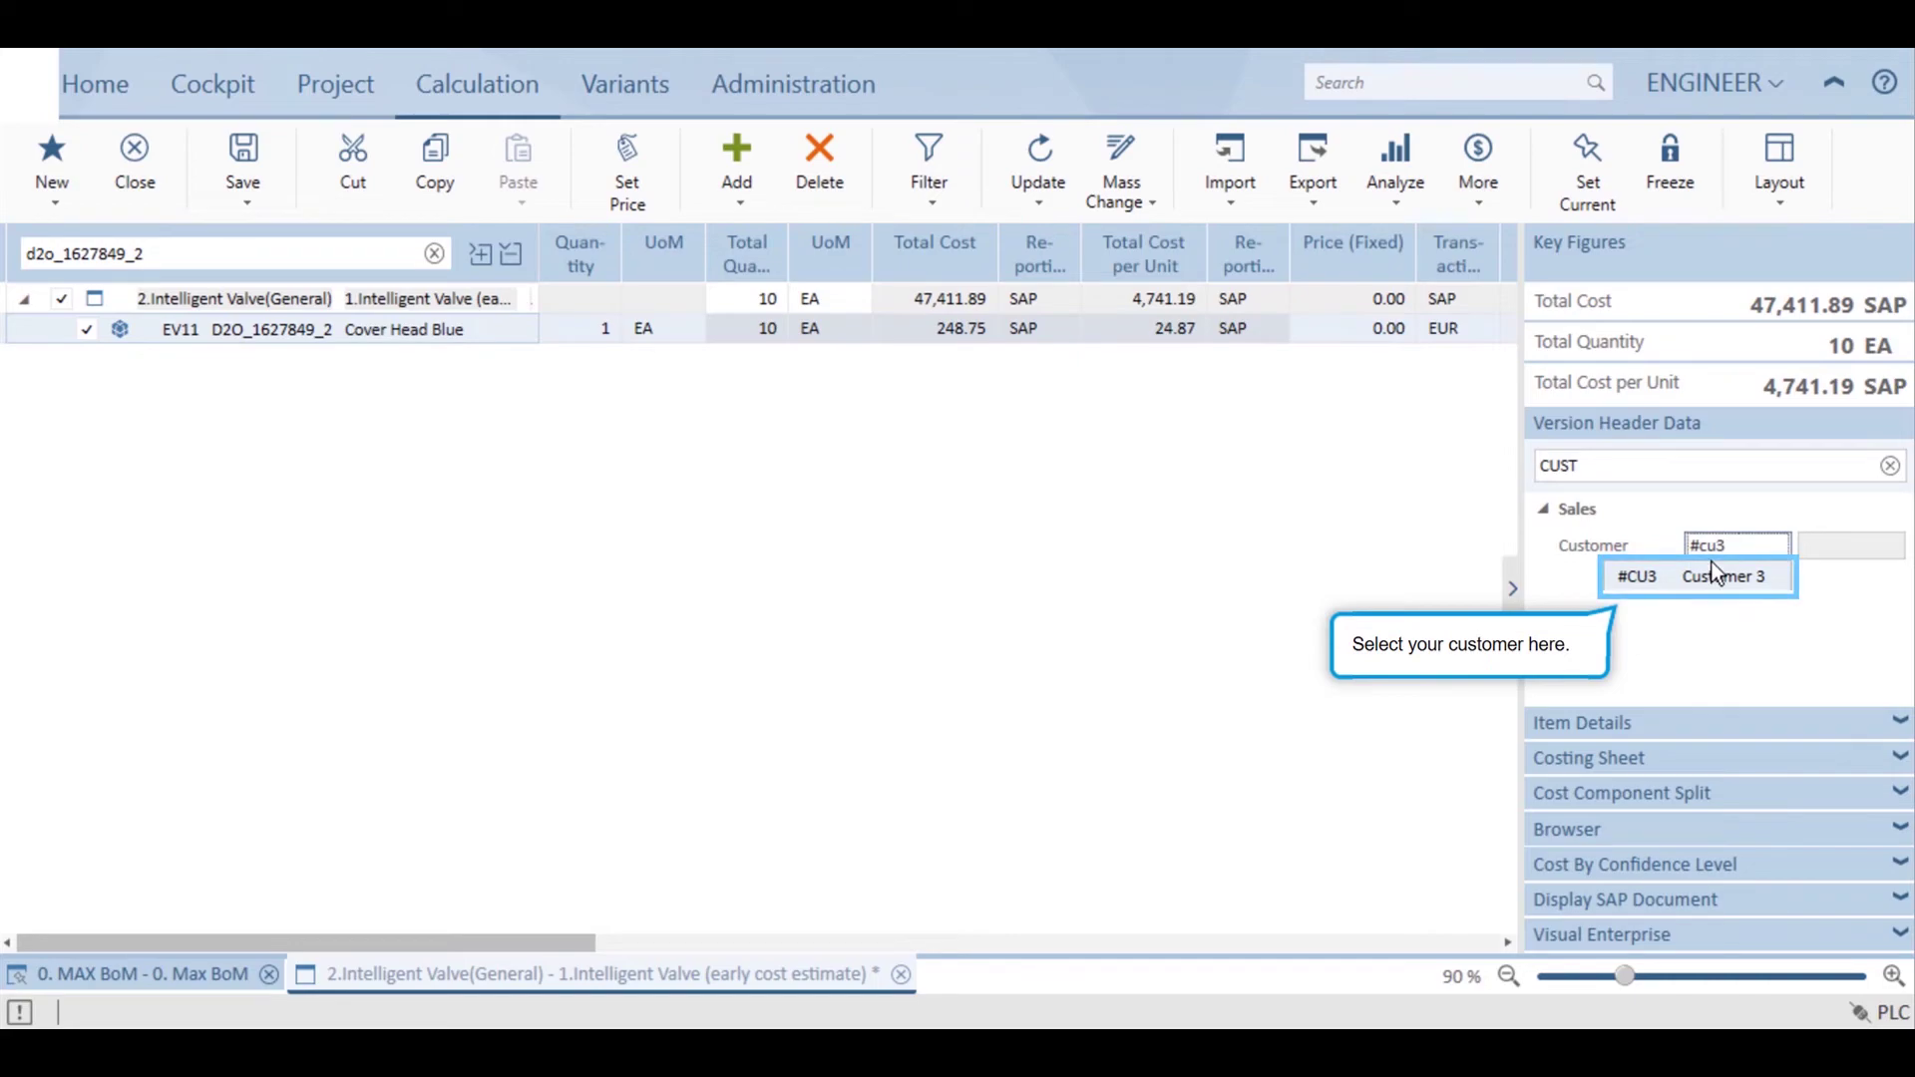
{"action": "left_click", "coordinate": [1662, 588]}
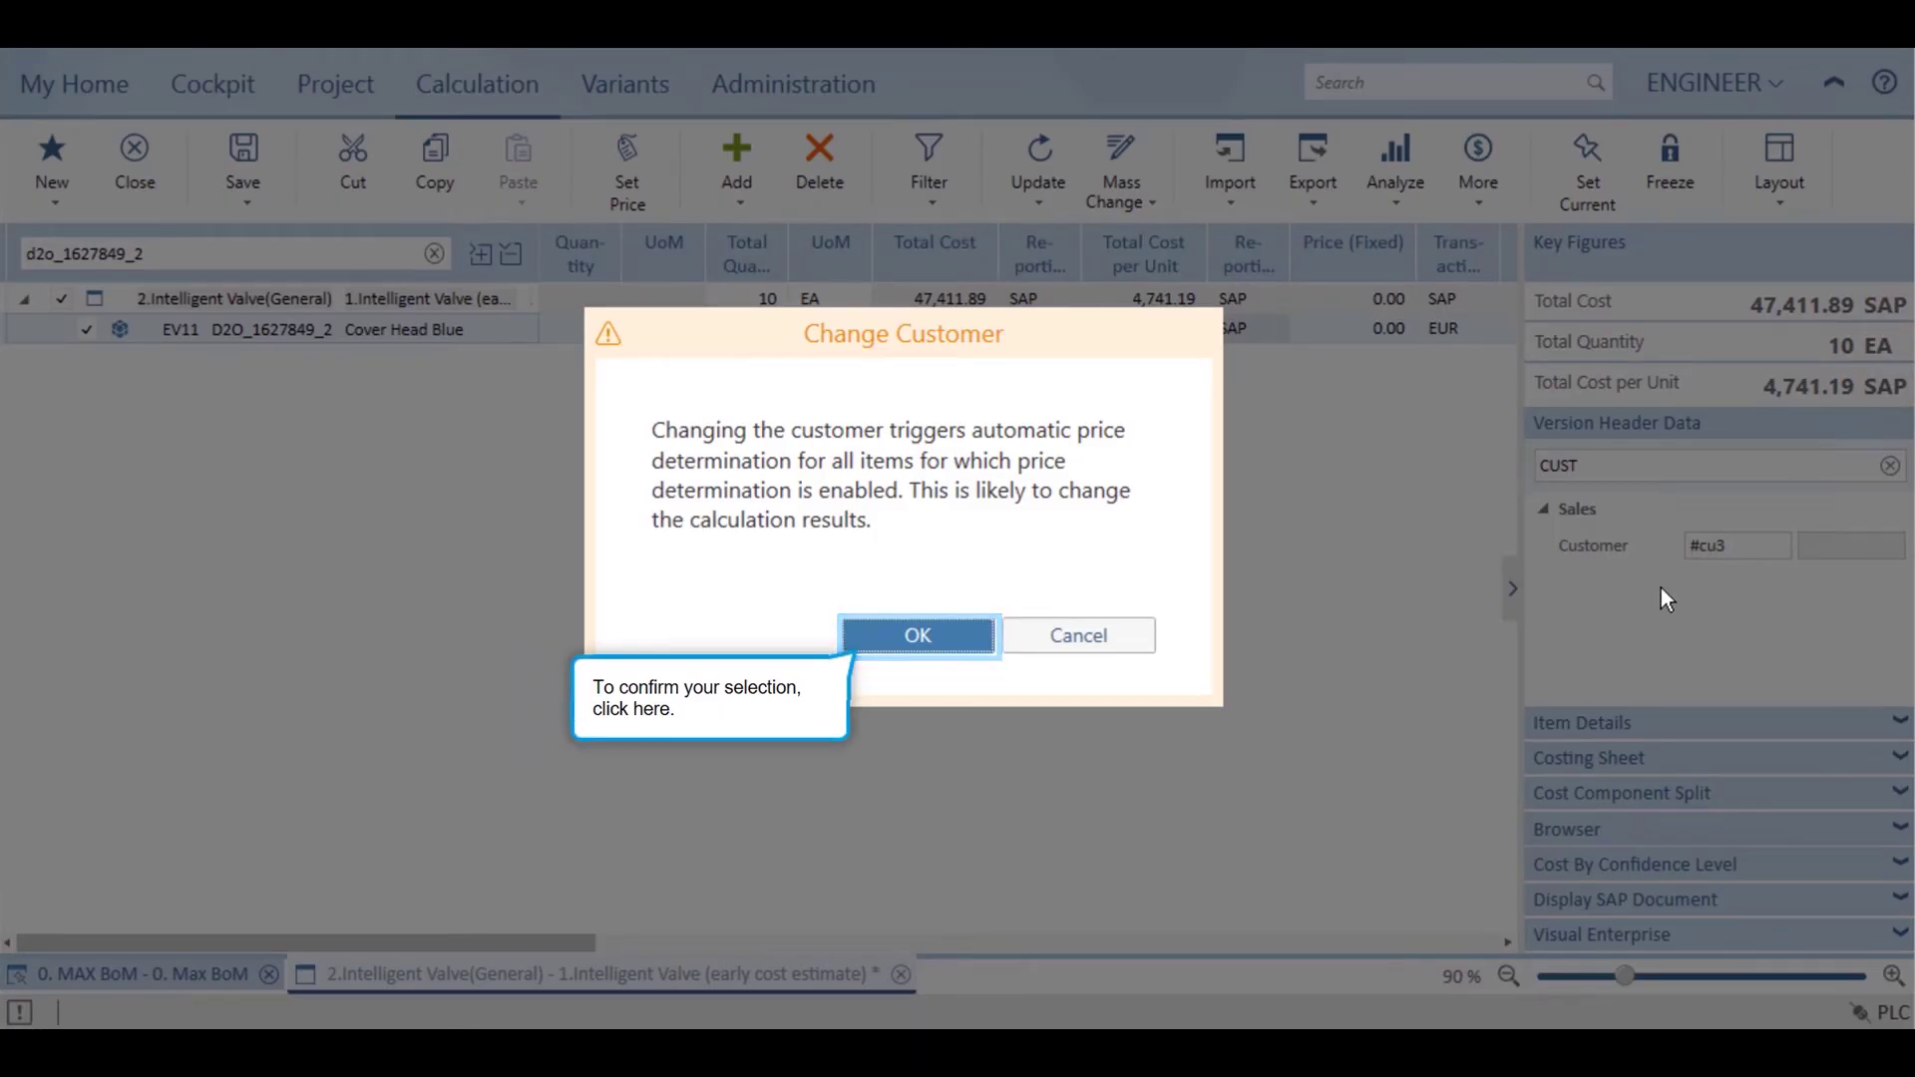
{"action": "left_click", "coordinate": [903, 643]}
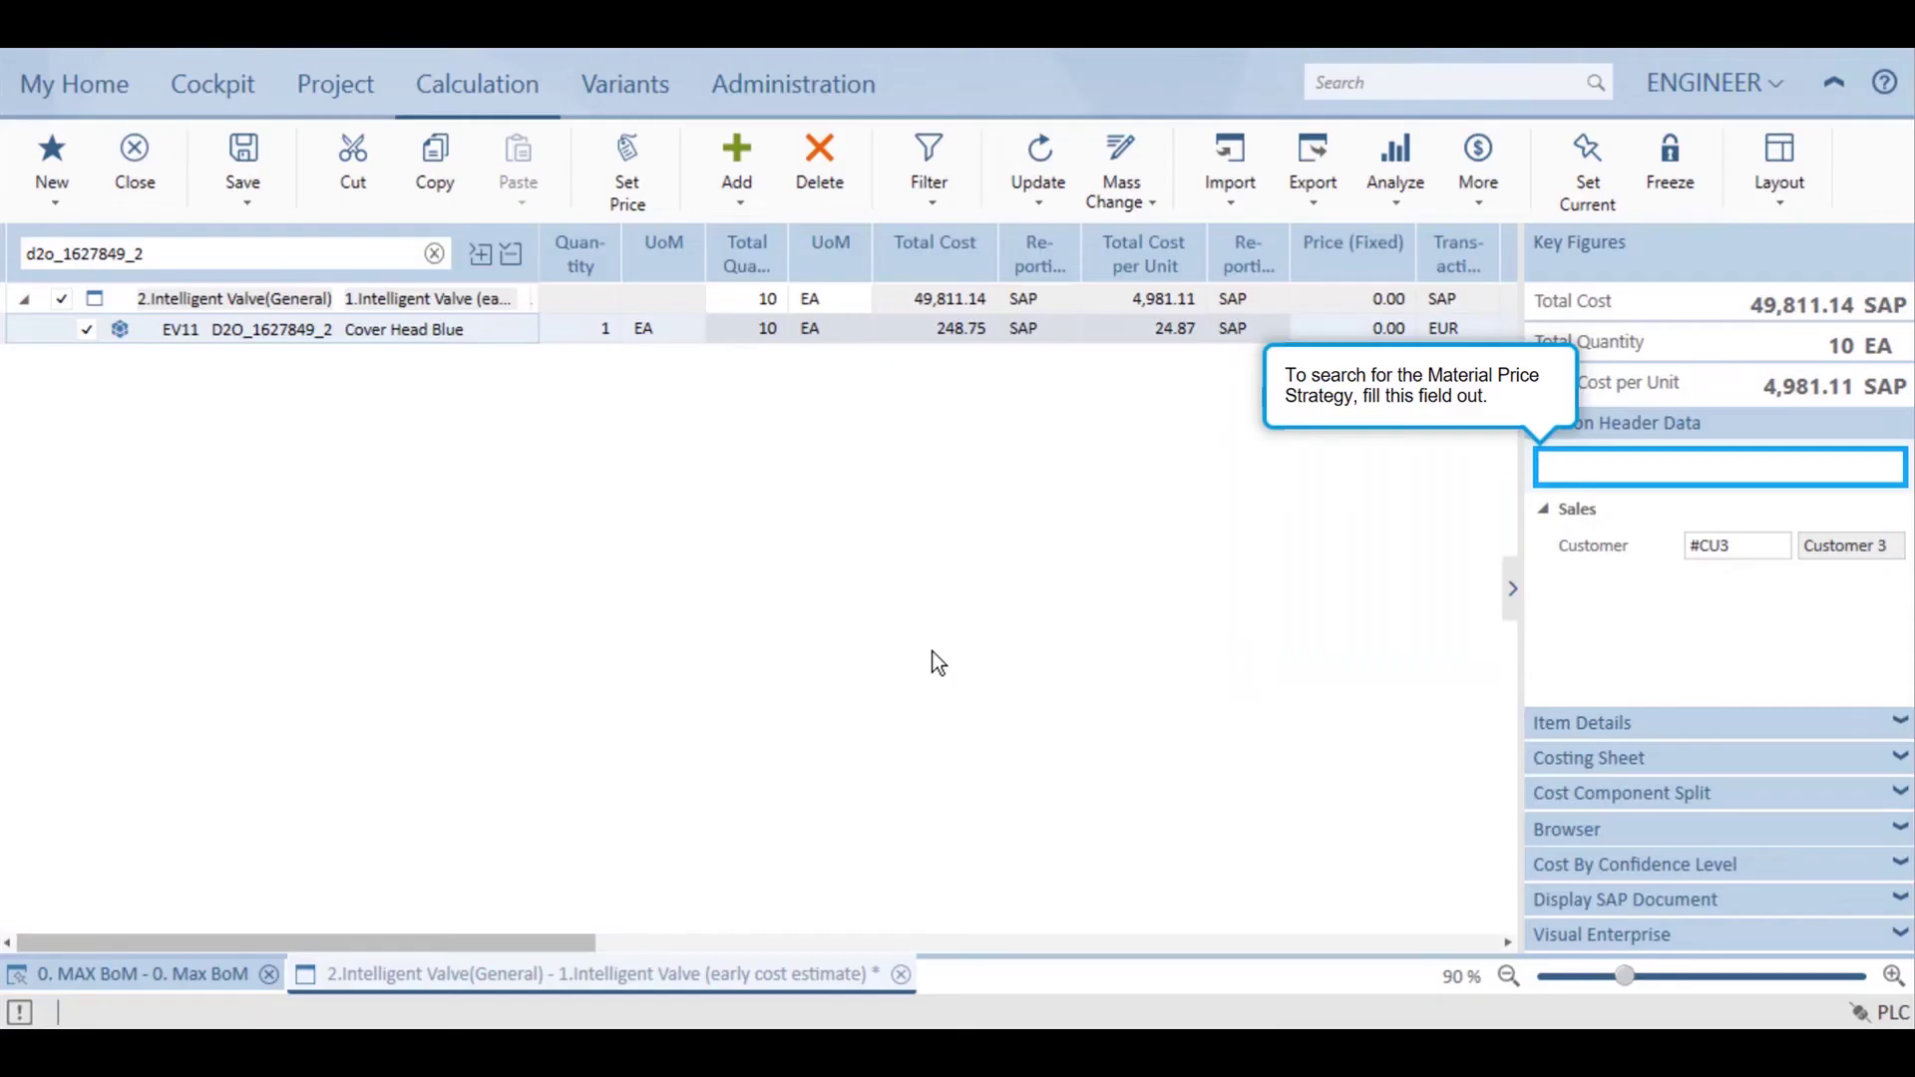
Step: Set the Material Price strategy to CUSTOMER, recalculating total cost to 57,628.47 SAP
{"action": "left_click", "coordinate": [1648, 477]}
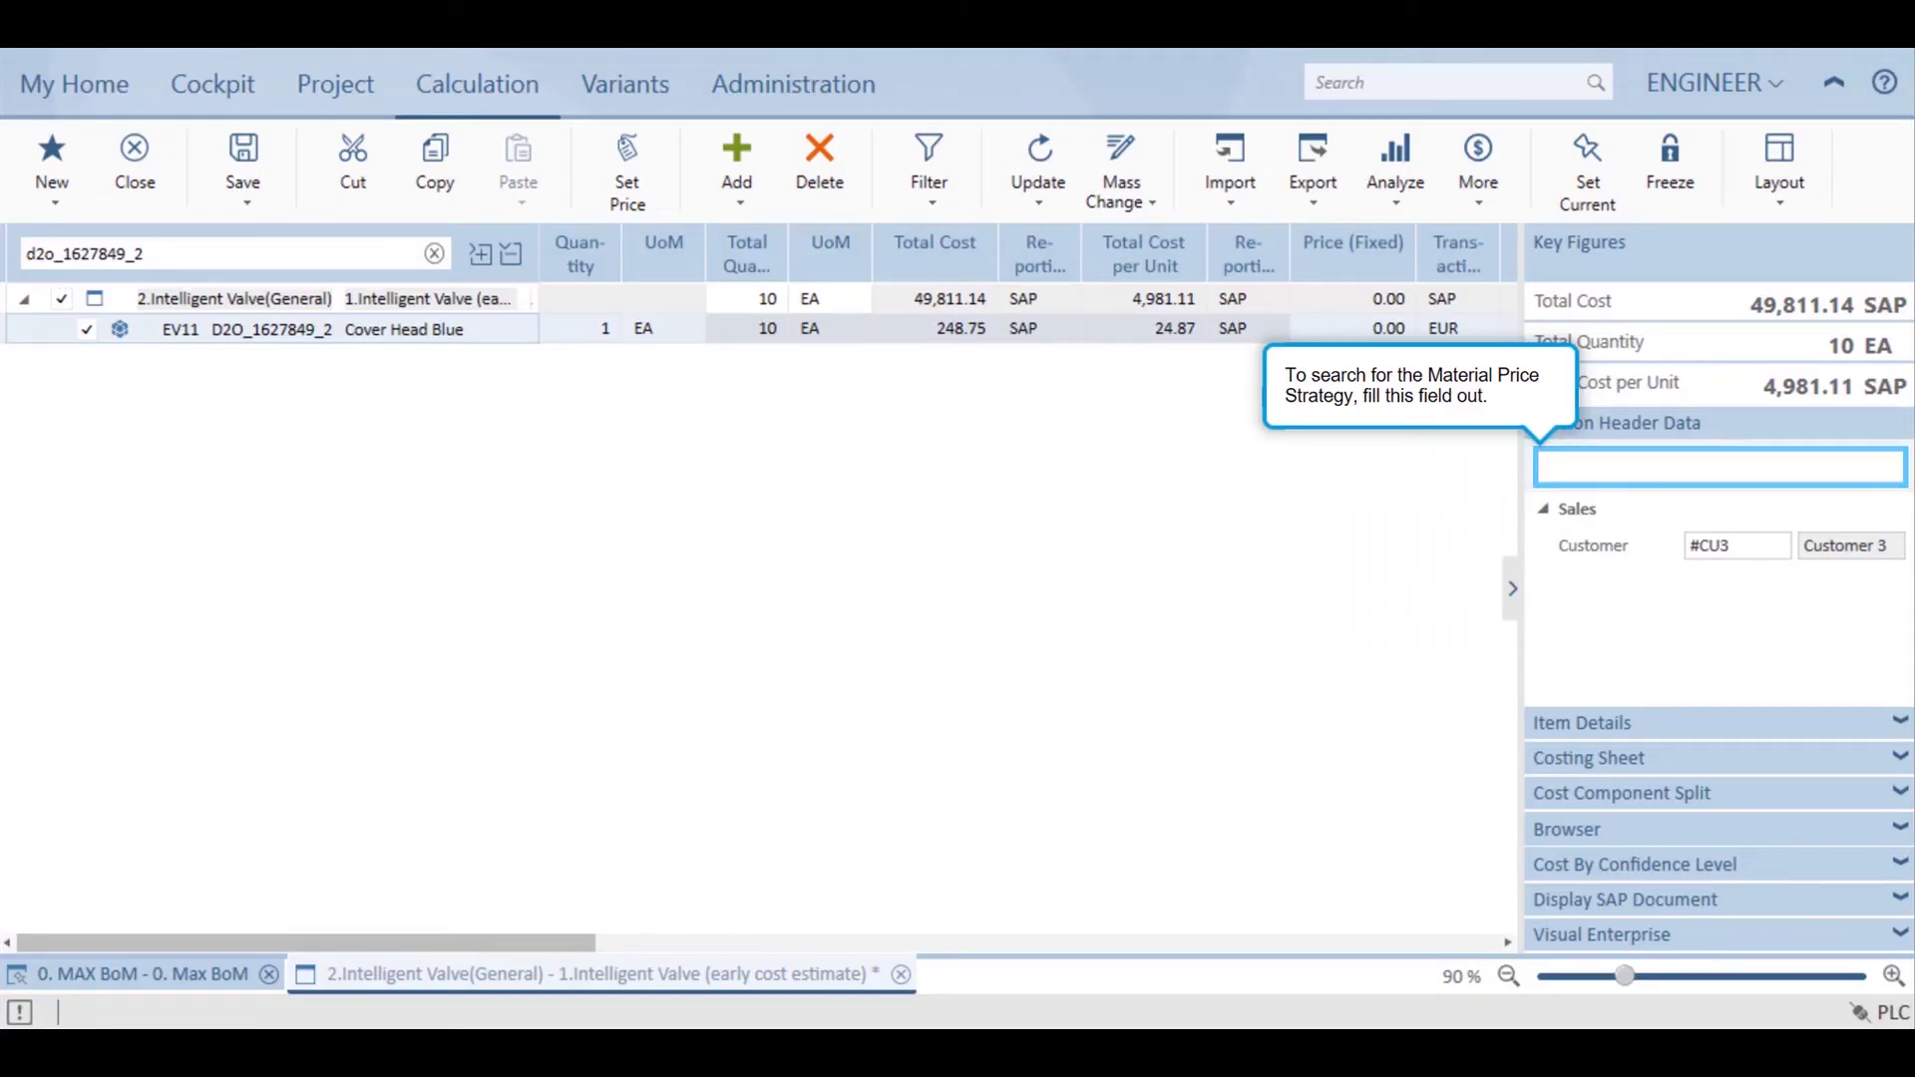
{"action": "type", "text": "mat"}
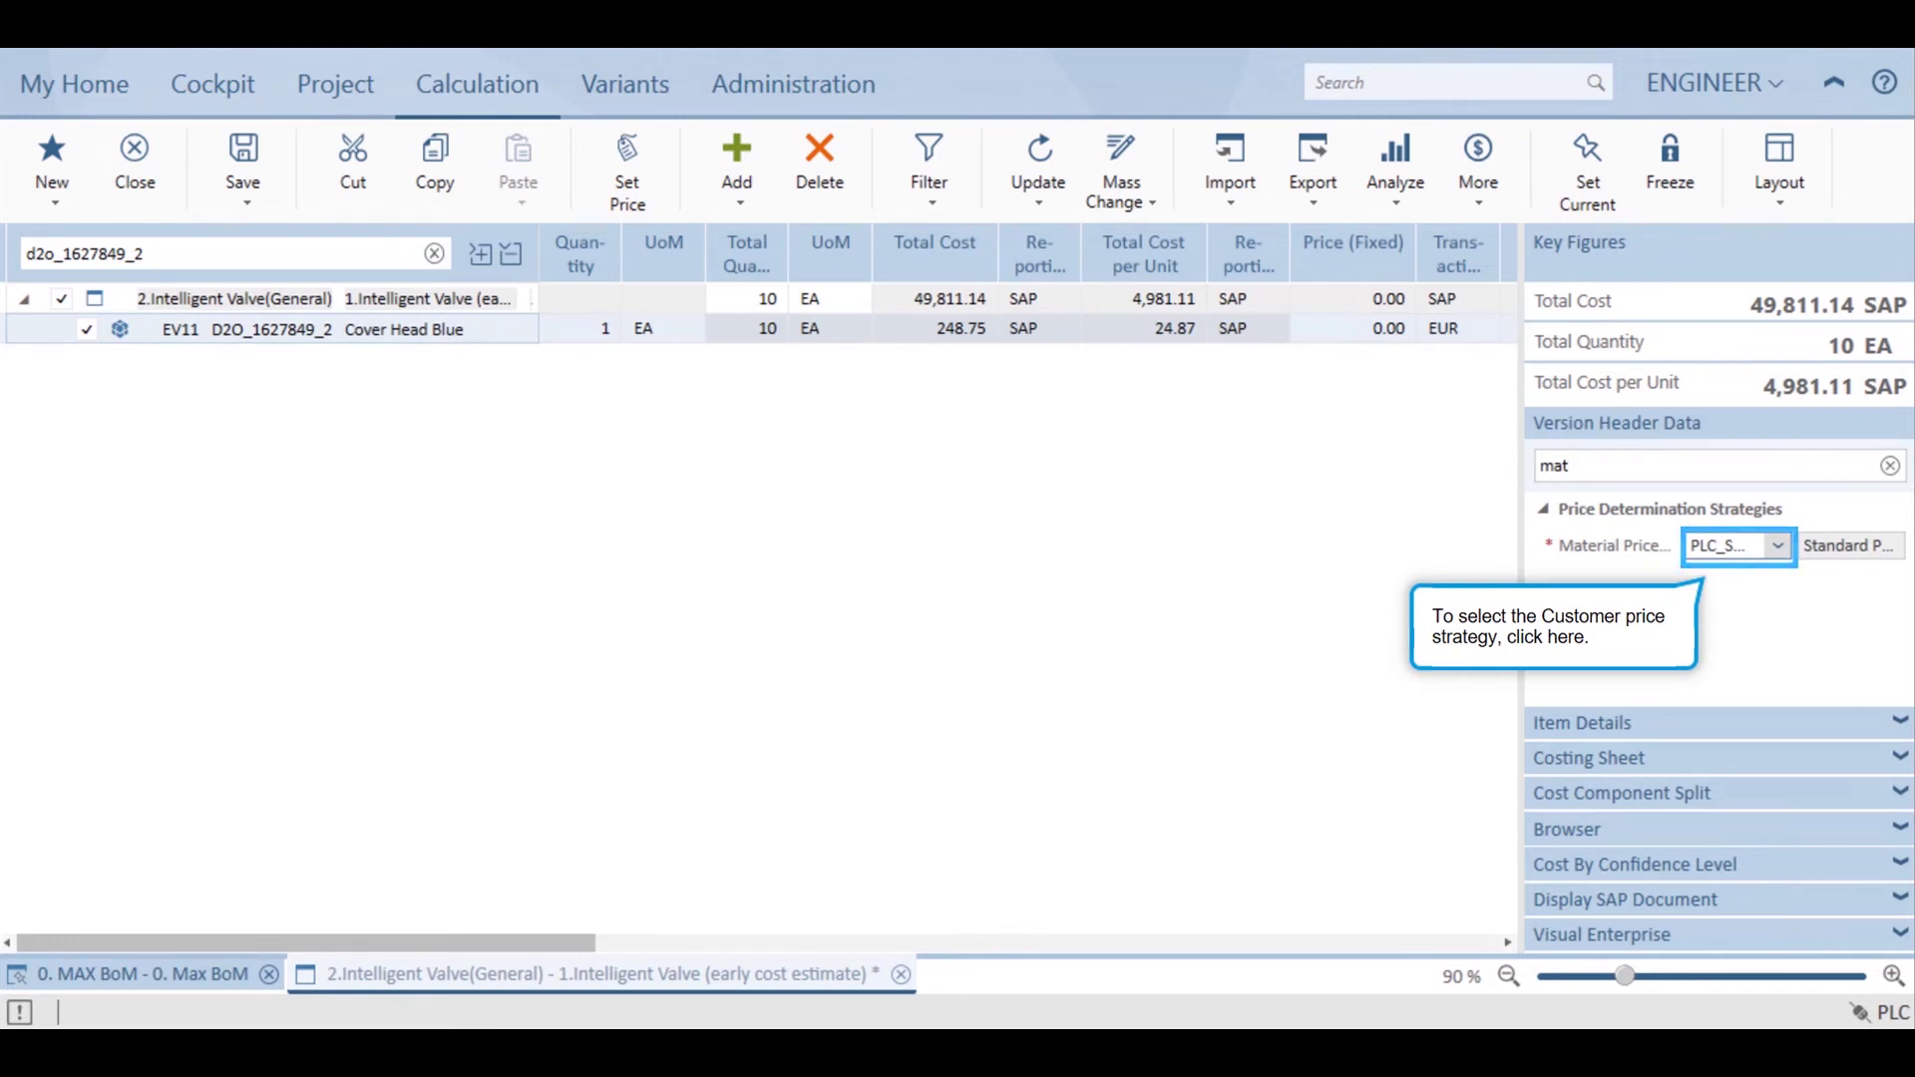
{"action": "left_click", "coordinate": [1719, 557]}
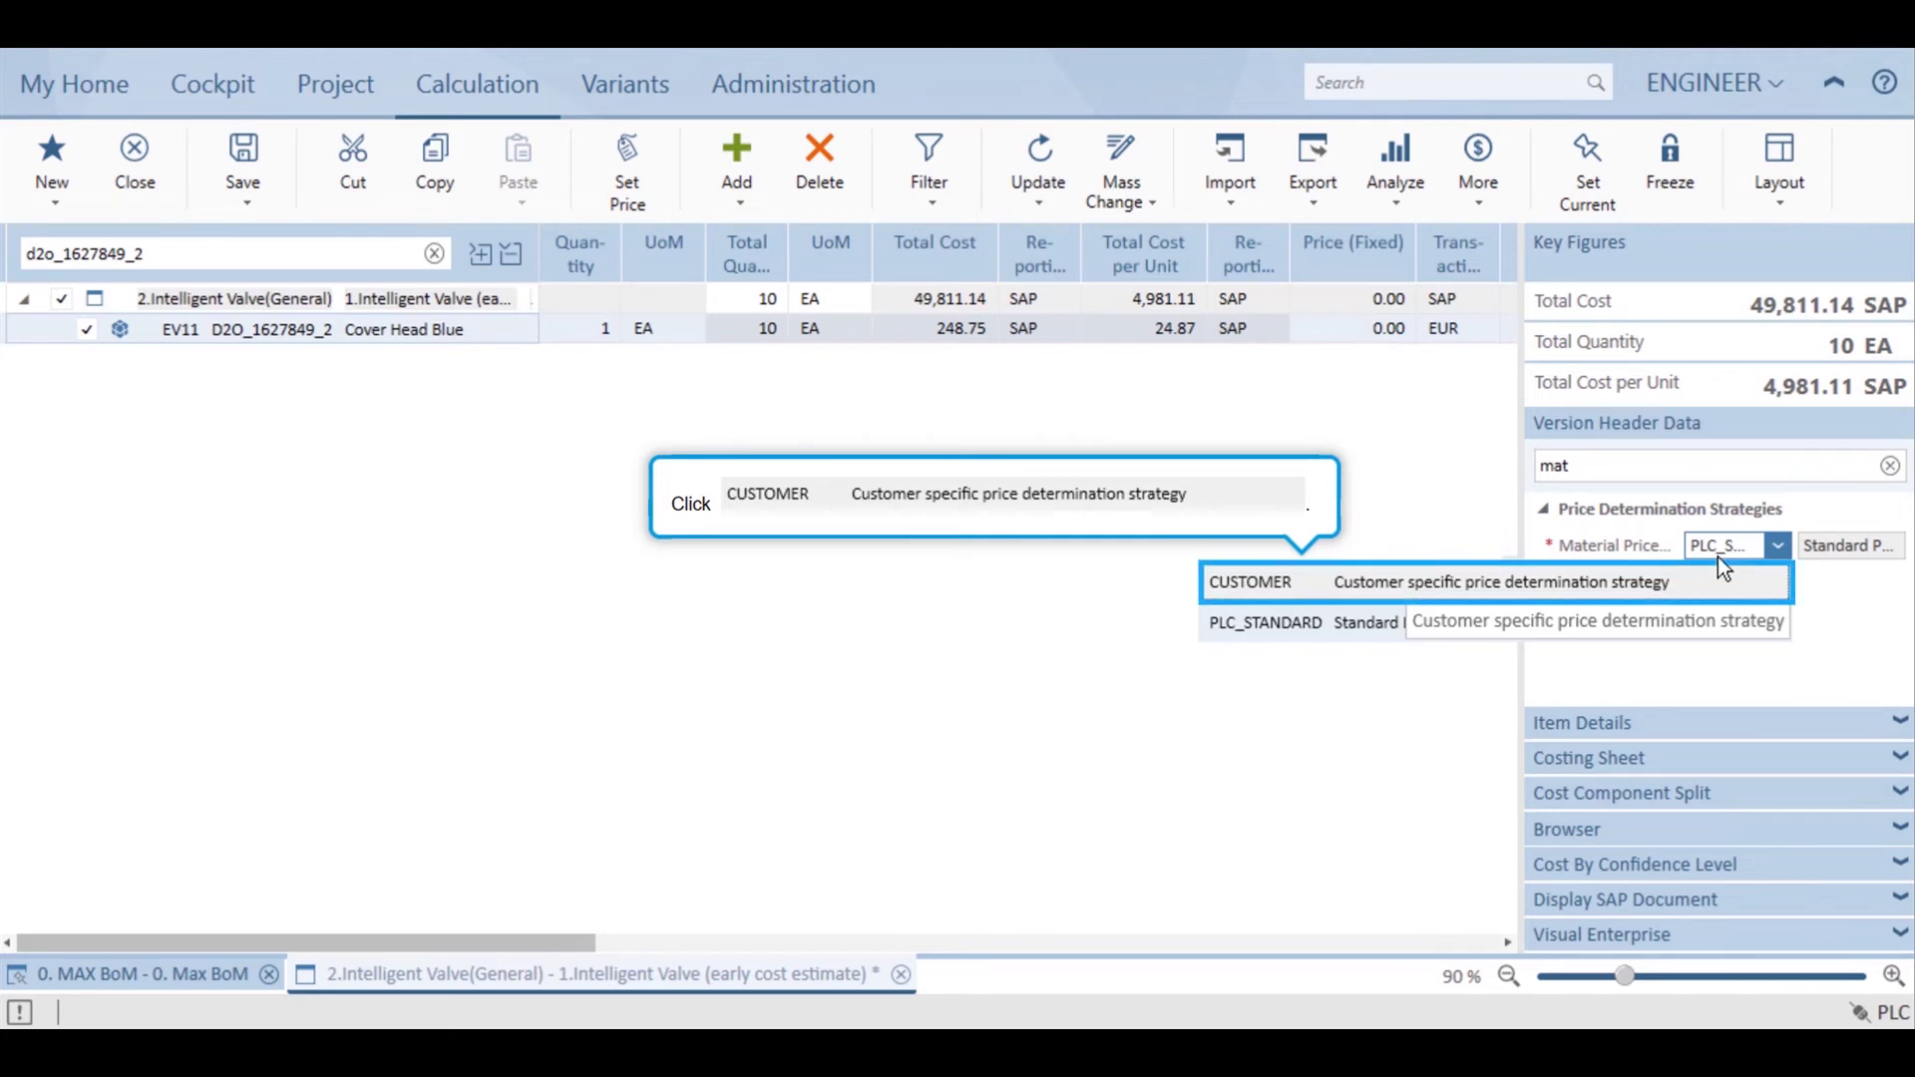
{"action": "left_click", "coordinate": [1380, 595]}
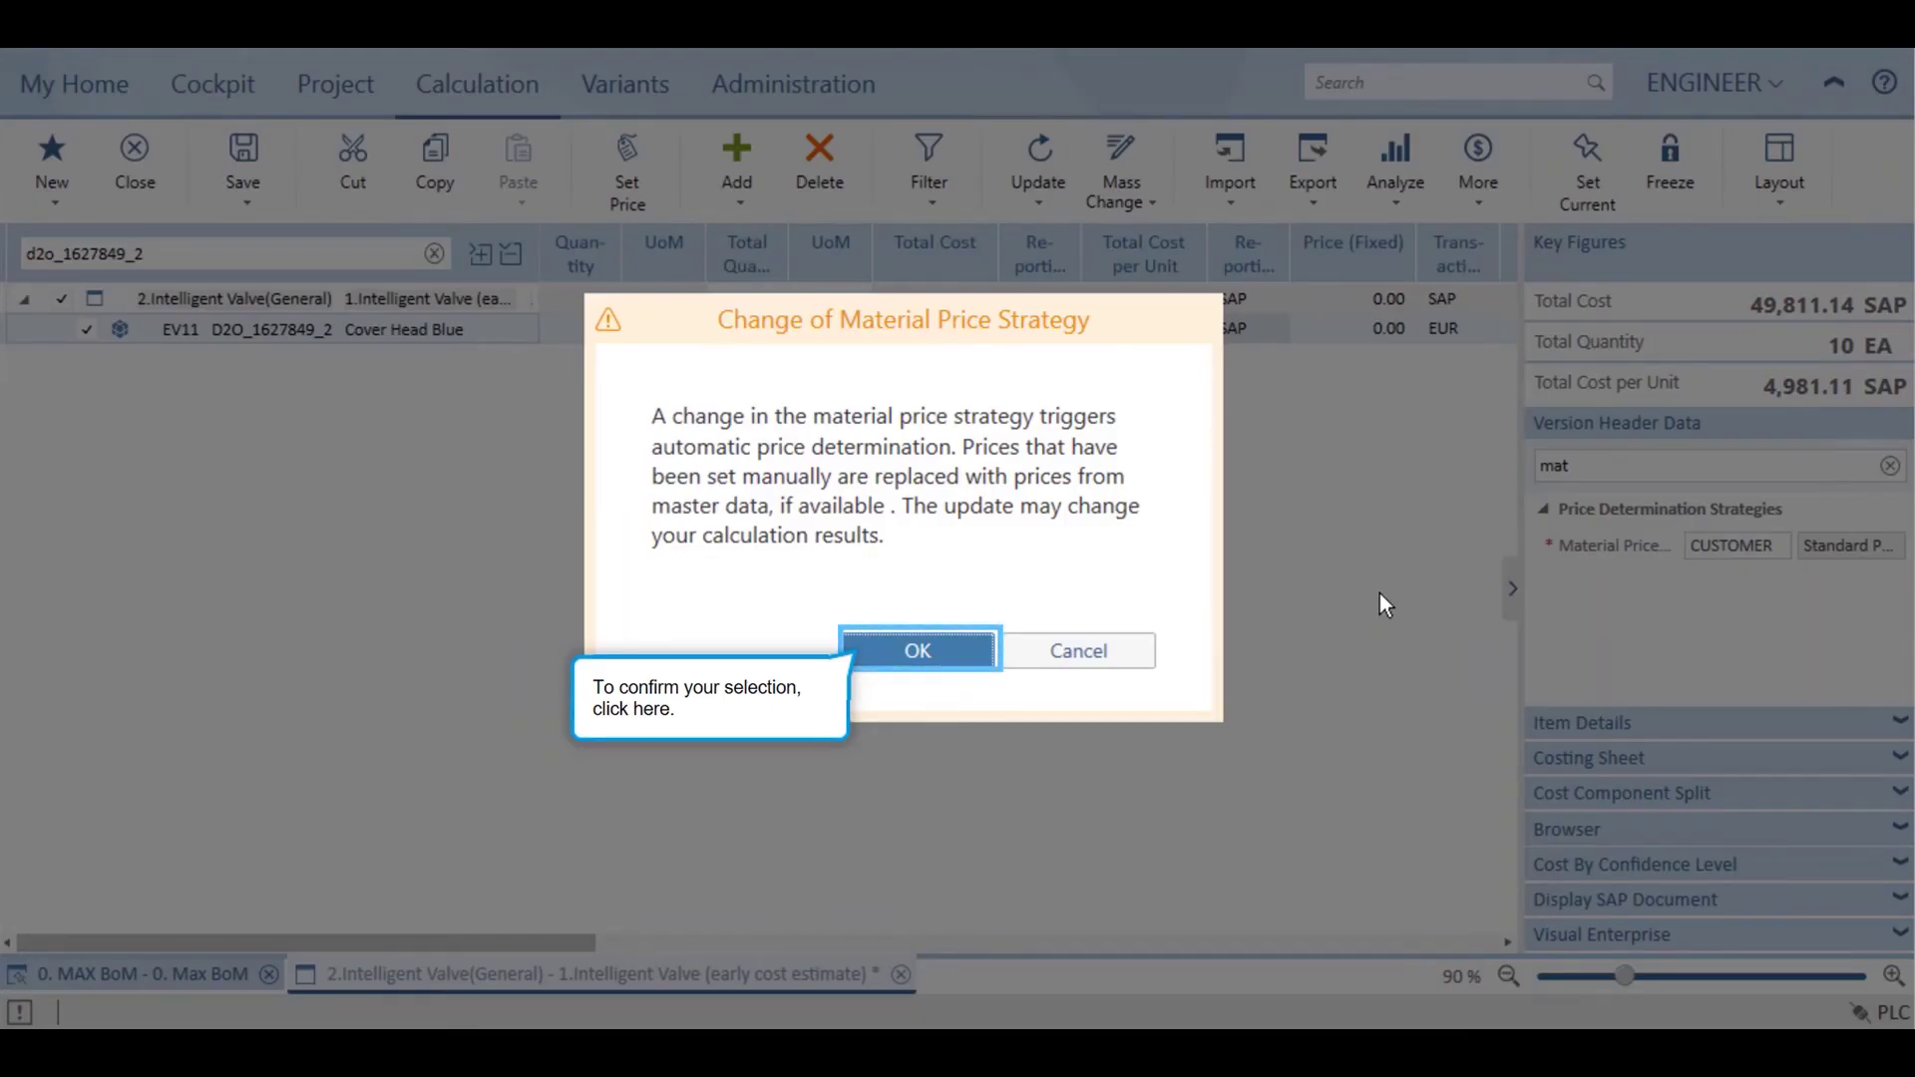
{"action": "left_click", "coordinate": [890, 660]}
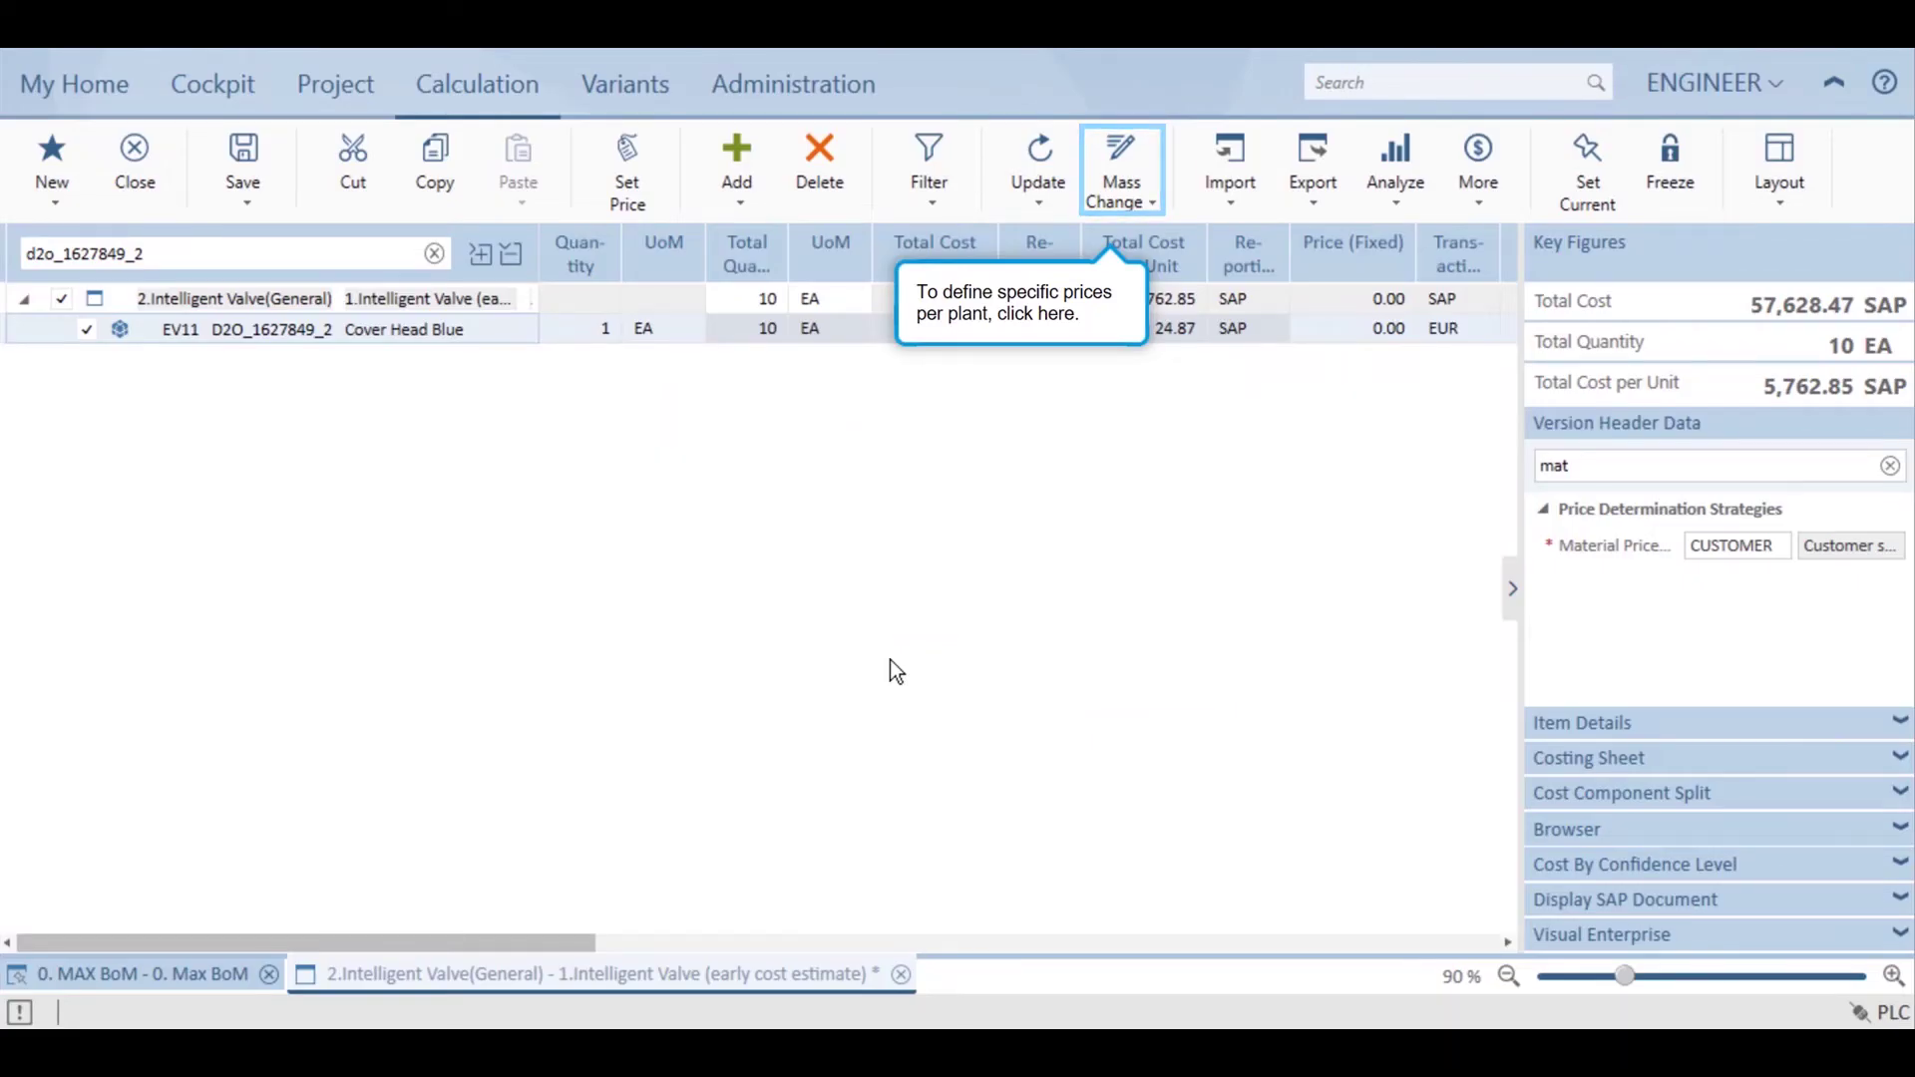
Step: Mass-change all items to plant EV10 (EVOVALVES USA) using the saved Change Plant configuration
{"action": "left_click", "coordinate": [1109, 196]}
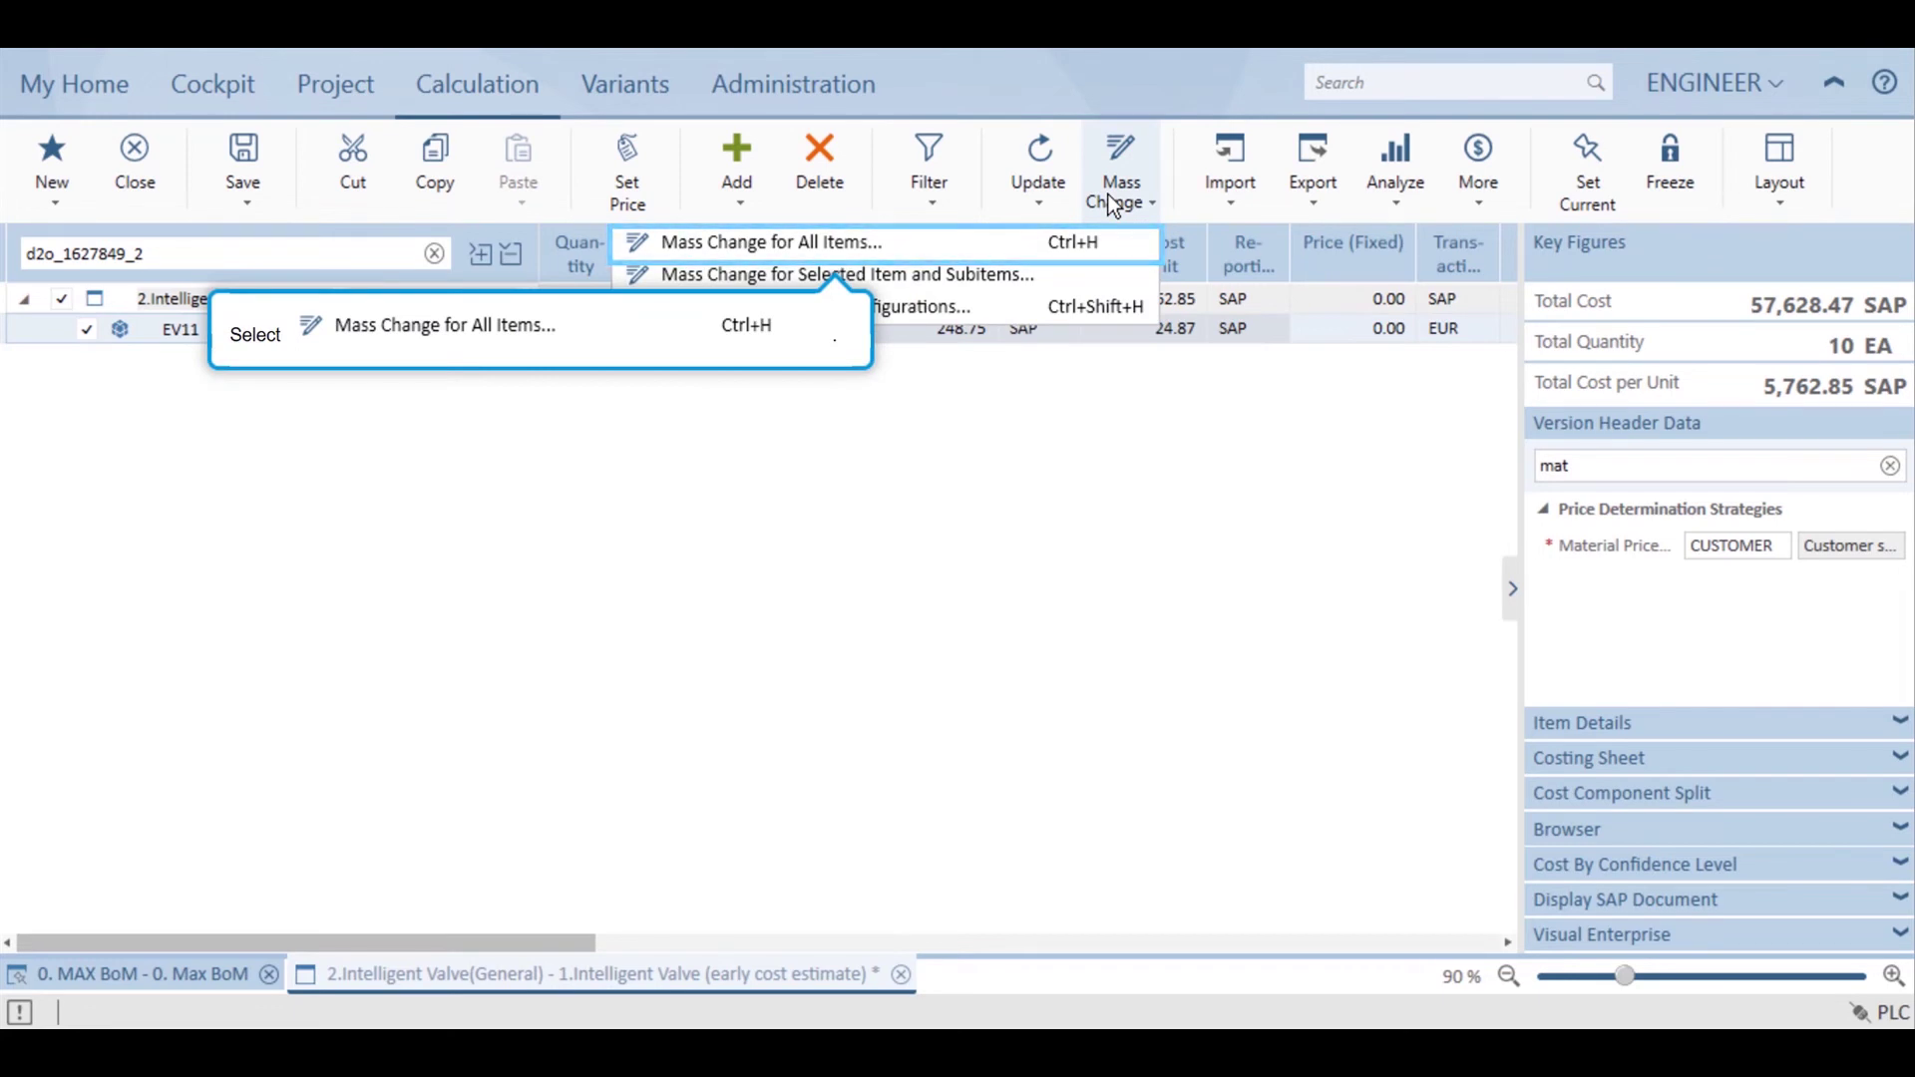
{"action": "left_click", "coordinate": [776, 244]}
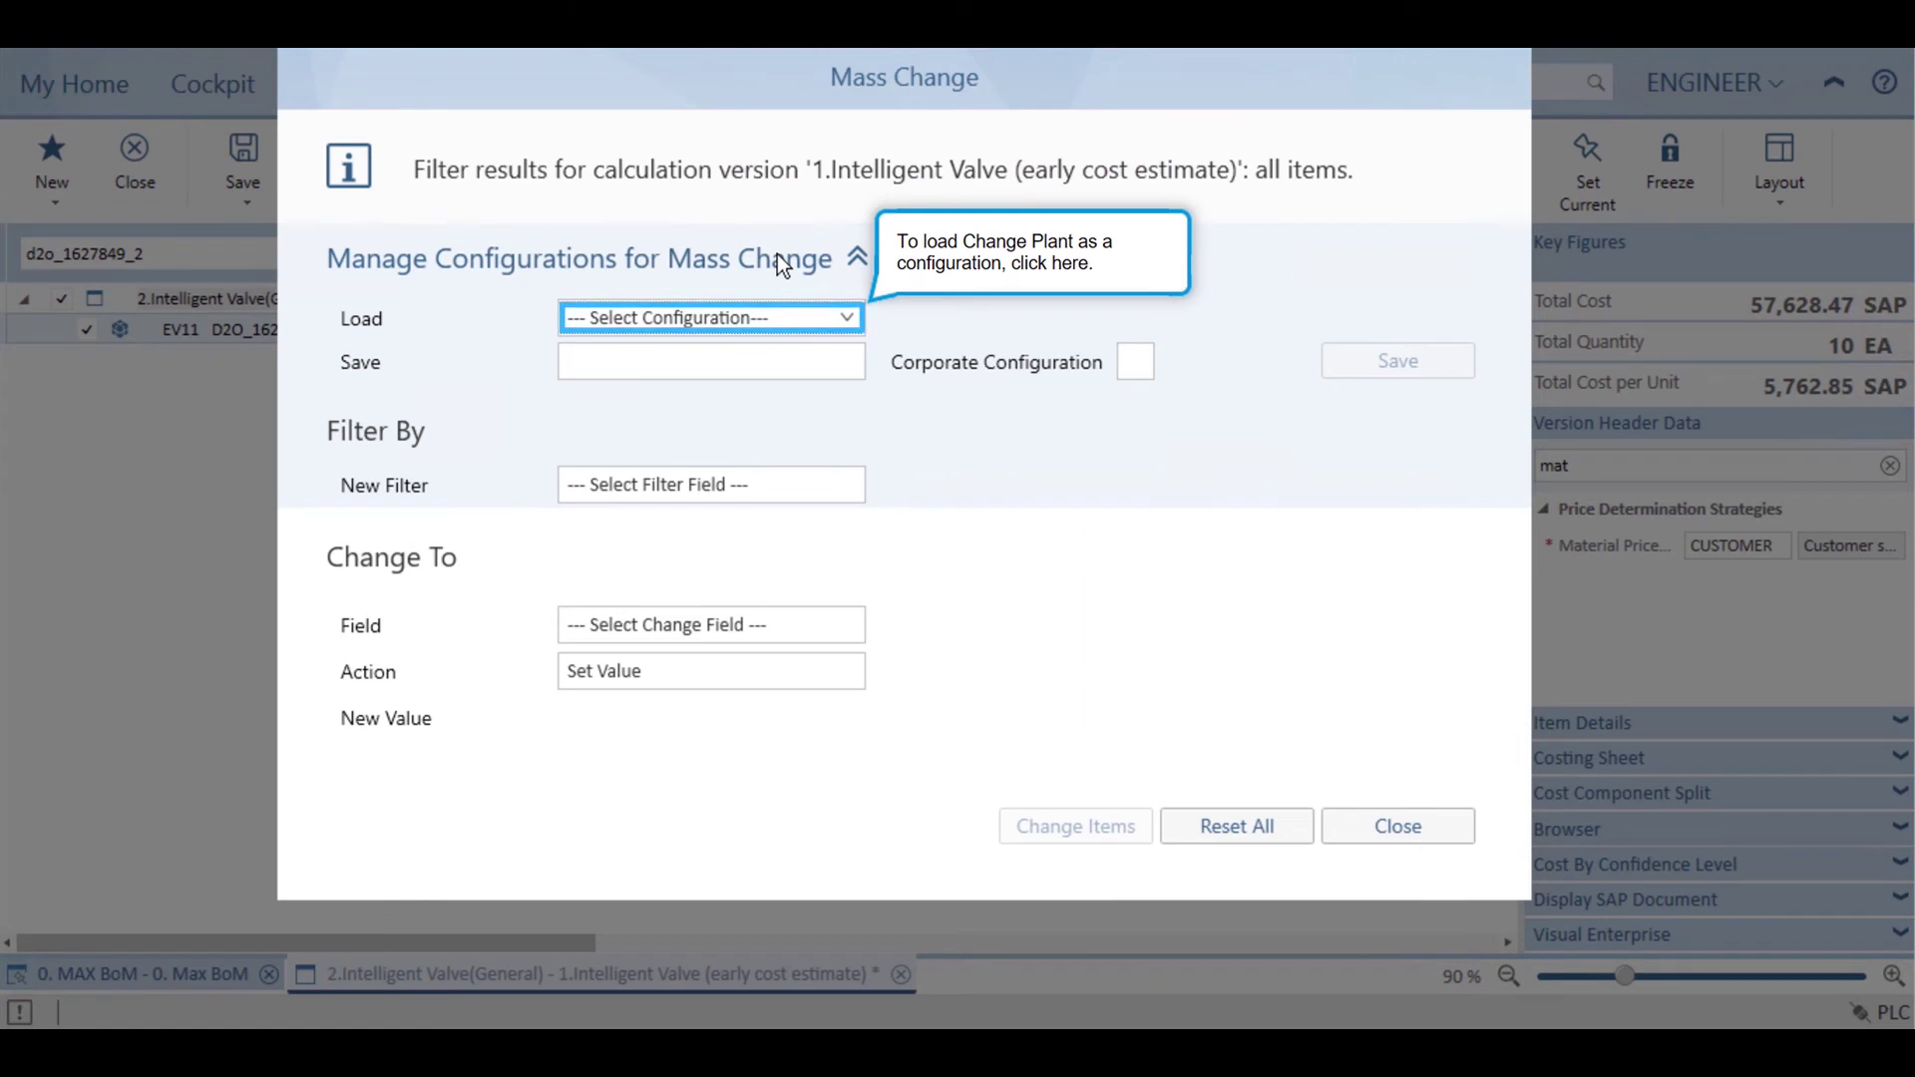
{"action": "left_click", "coordinate": [653, 324]}
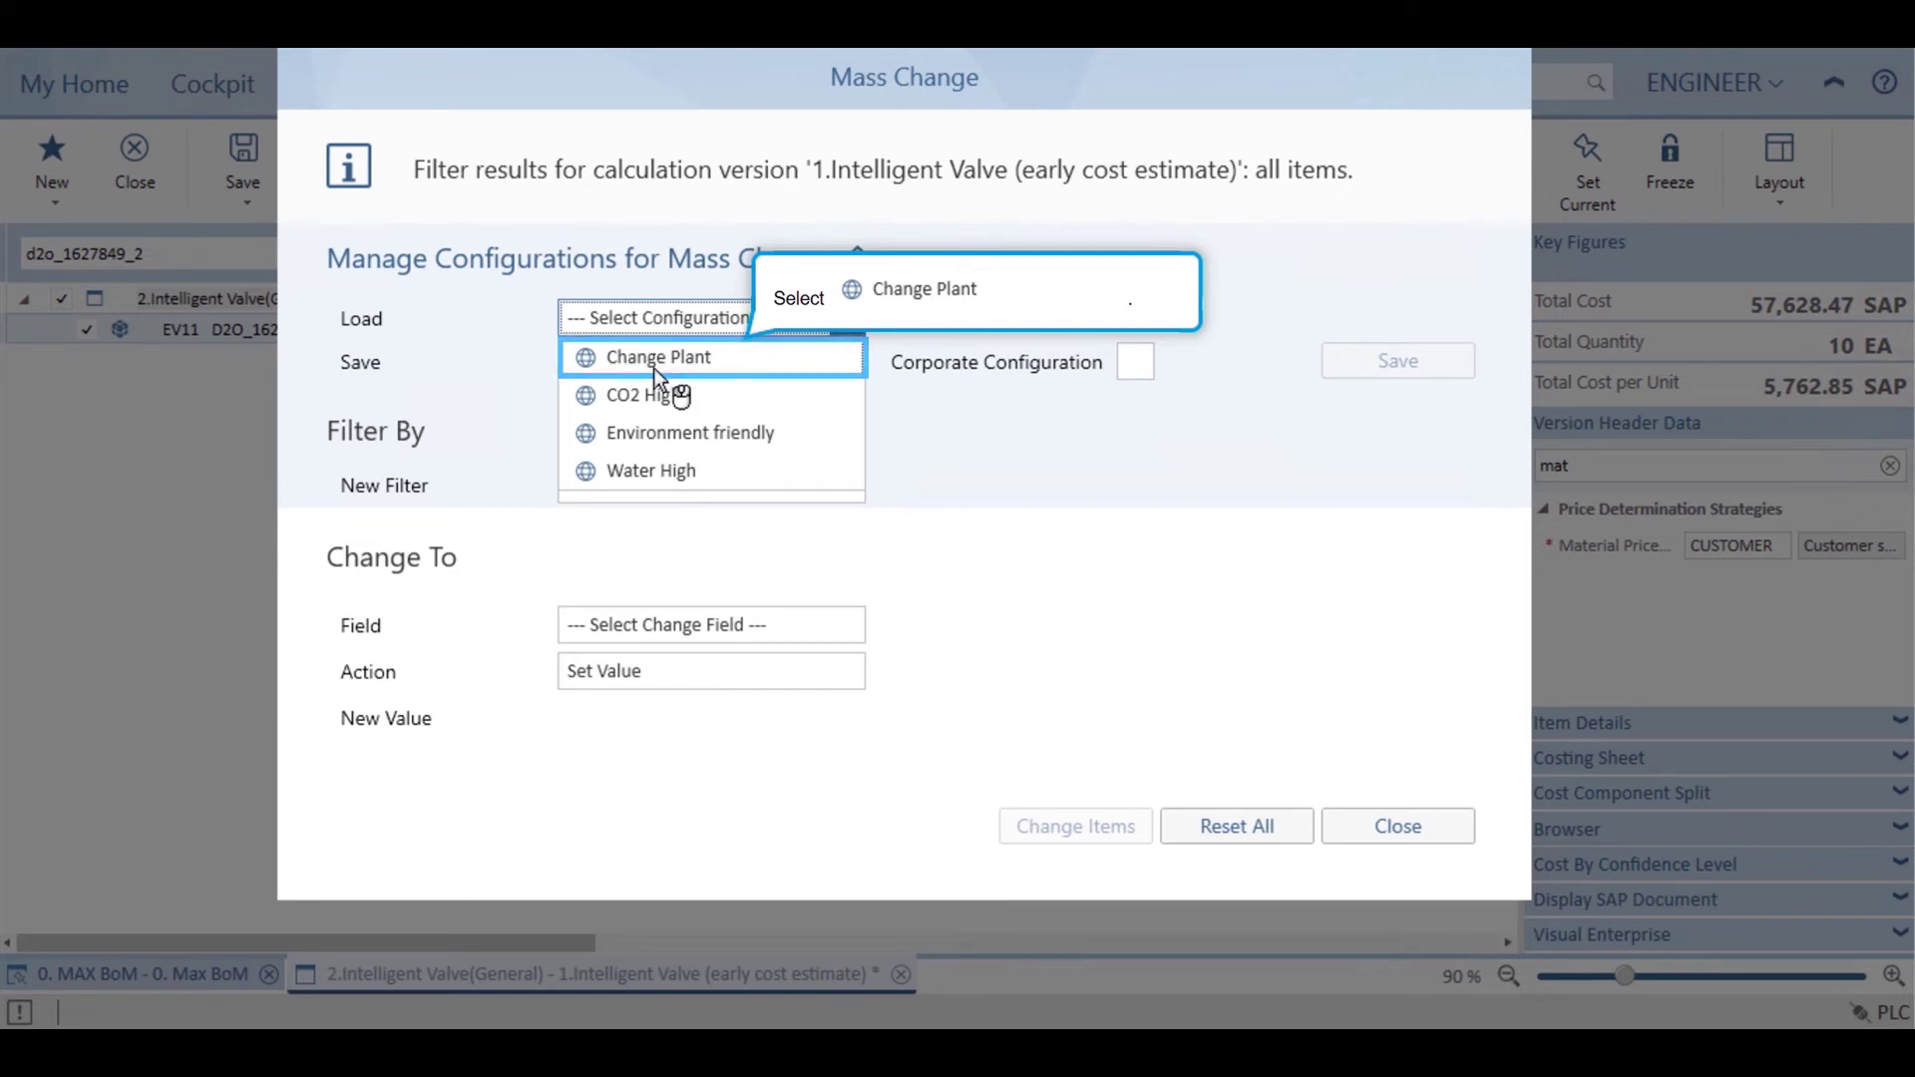
{"action": "left_click", "coordinate": [654, 368]}
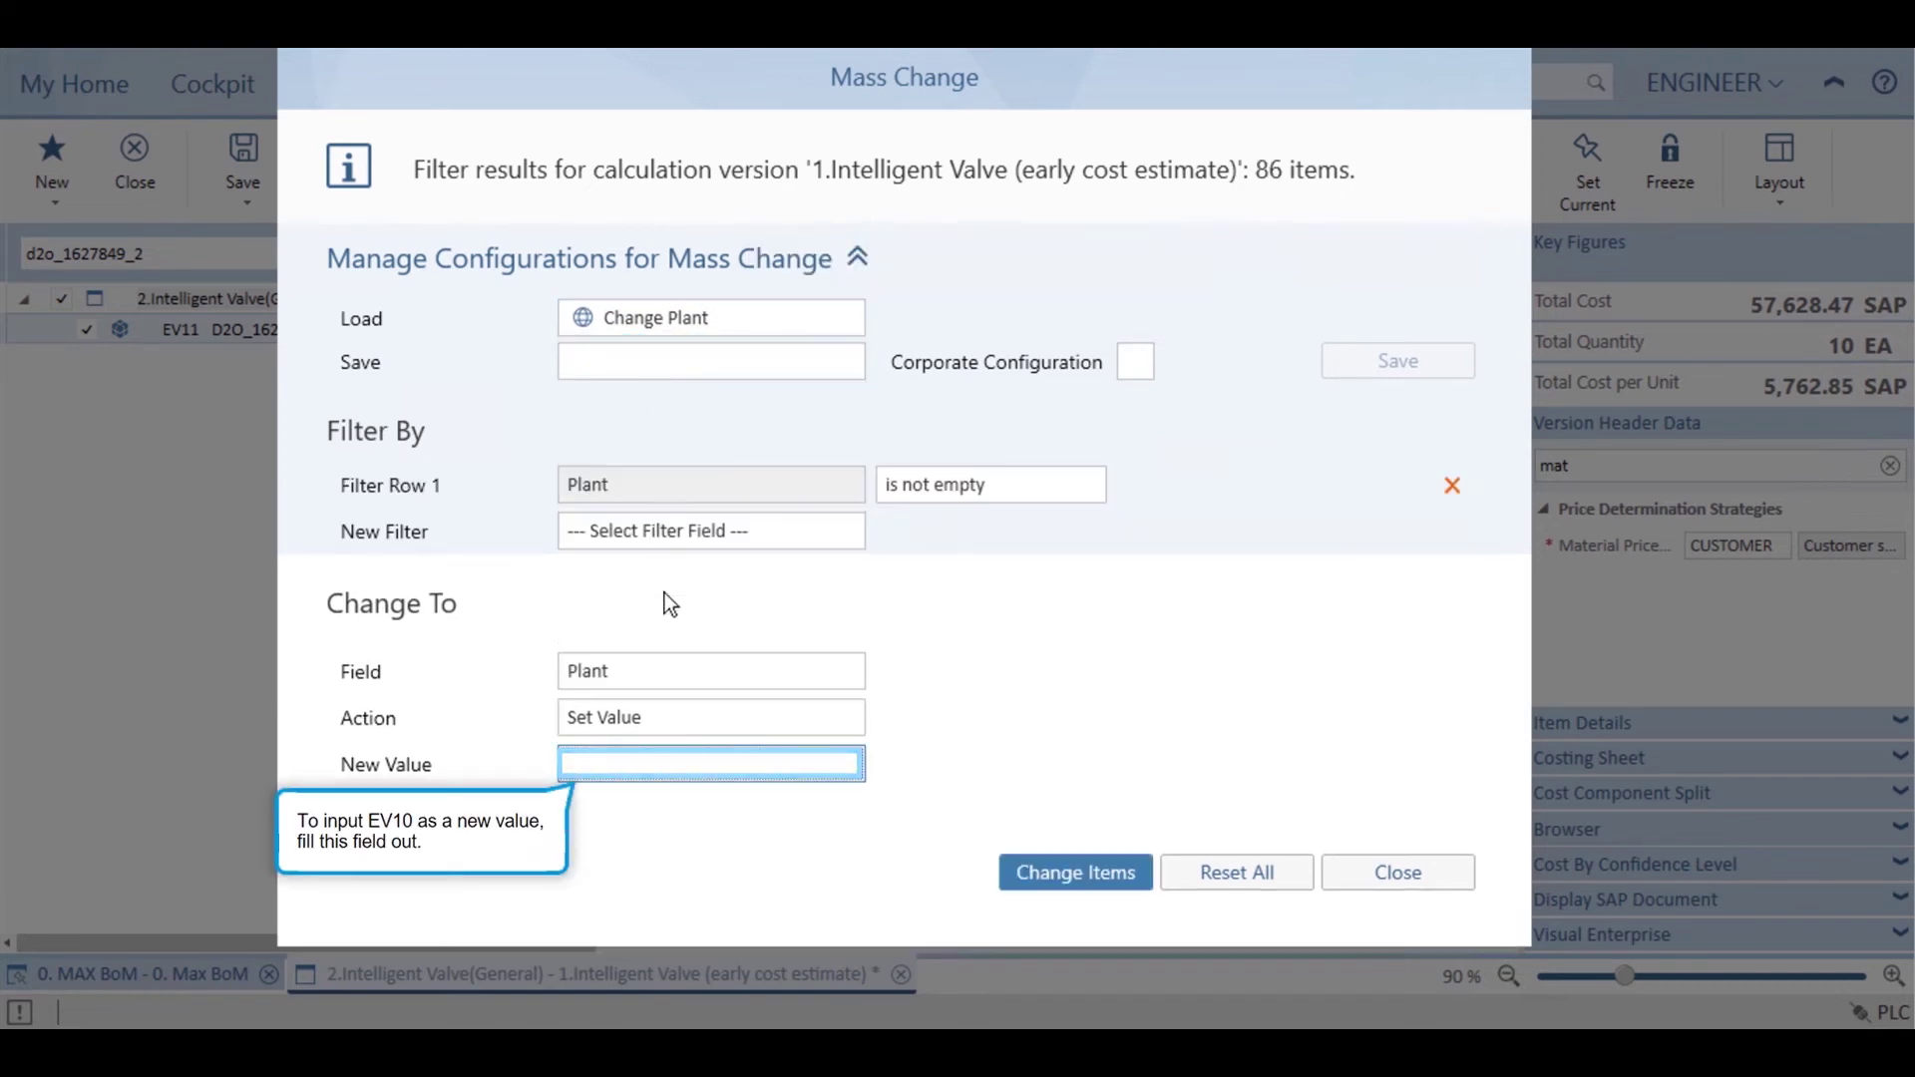
{"action": "left_click", "coordinate": [651, 770]}
{"action": "type", "text": "EV10"}
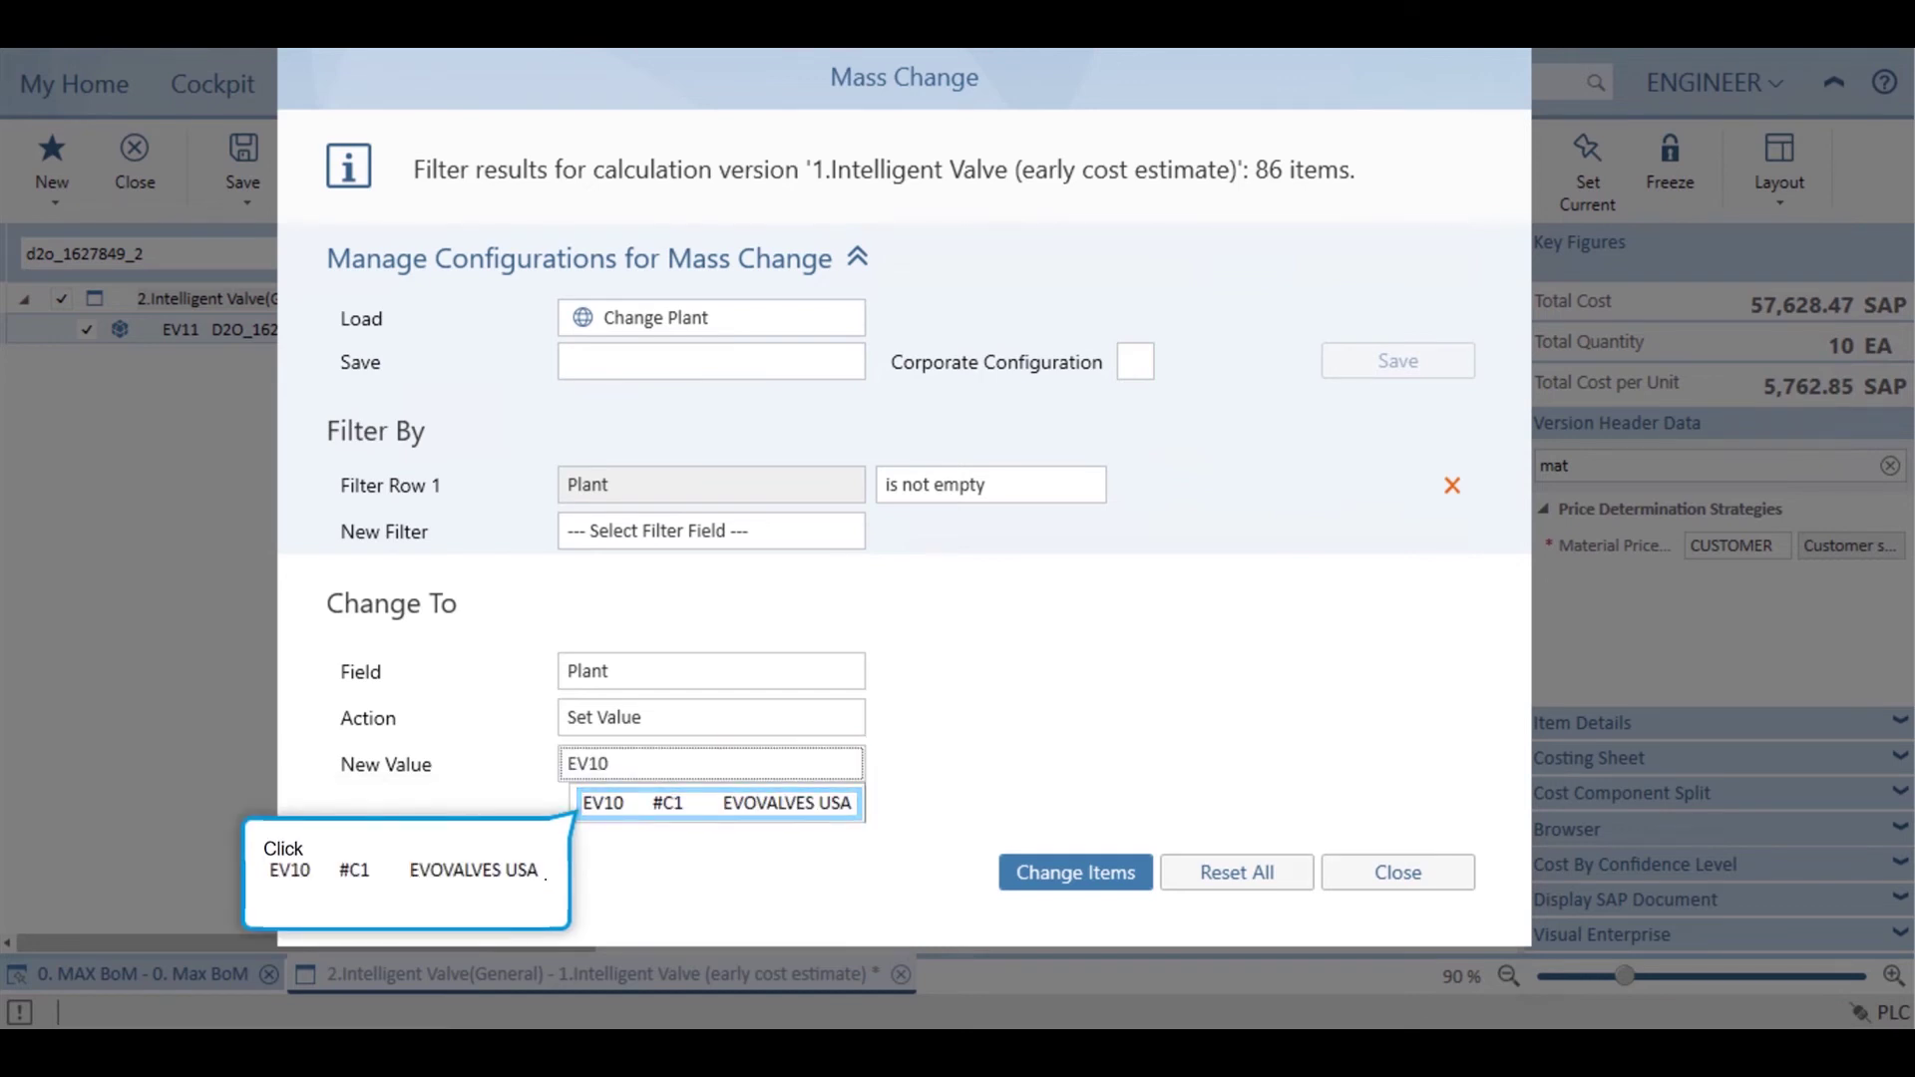
{"action": "left_click", "coordinate": [666, 803]}
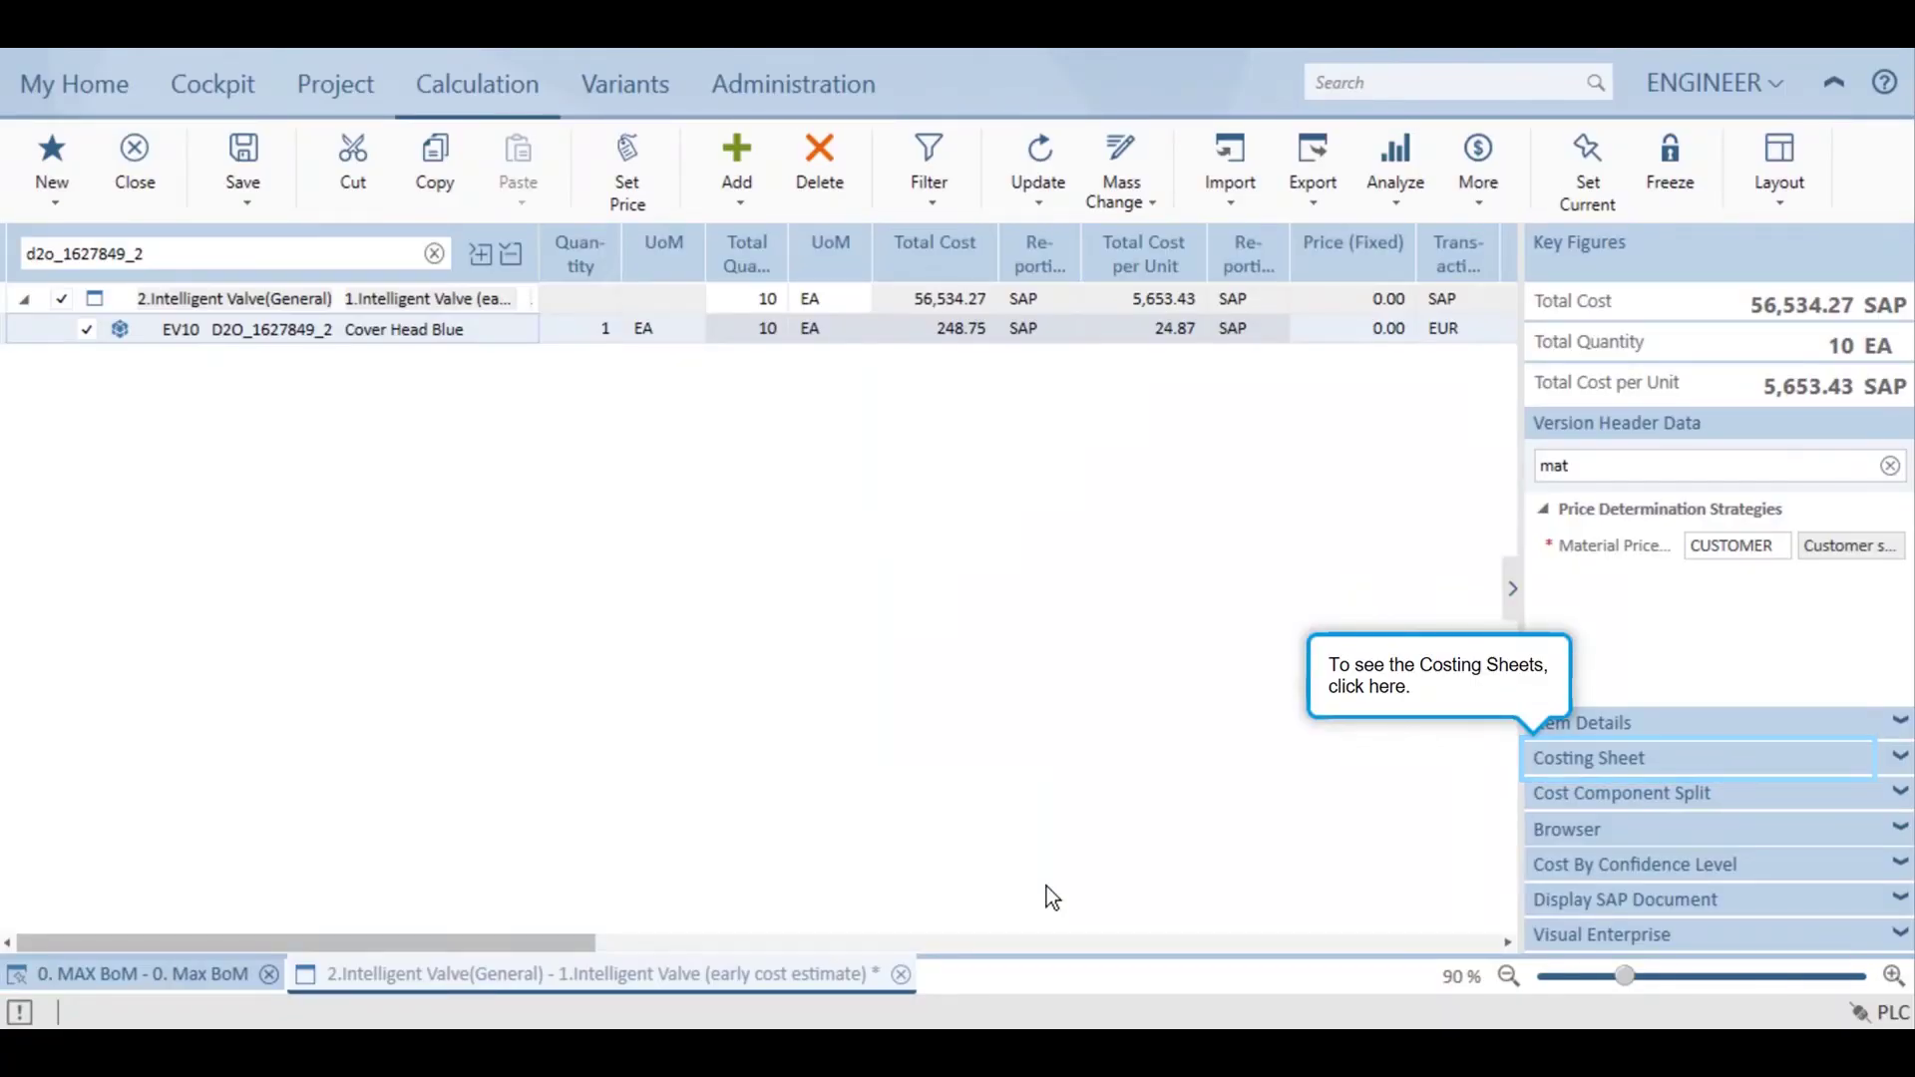
Step: Expand the Costing Sheet and Cost Component Split panels, showing Cover Head Blue's raw materials at 216.30
{"action": "left_click", "coordinate": [1630, 773]}
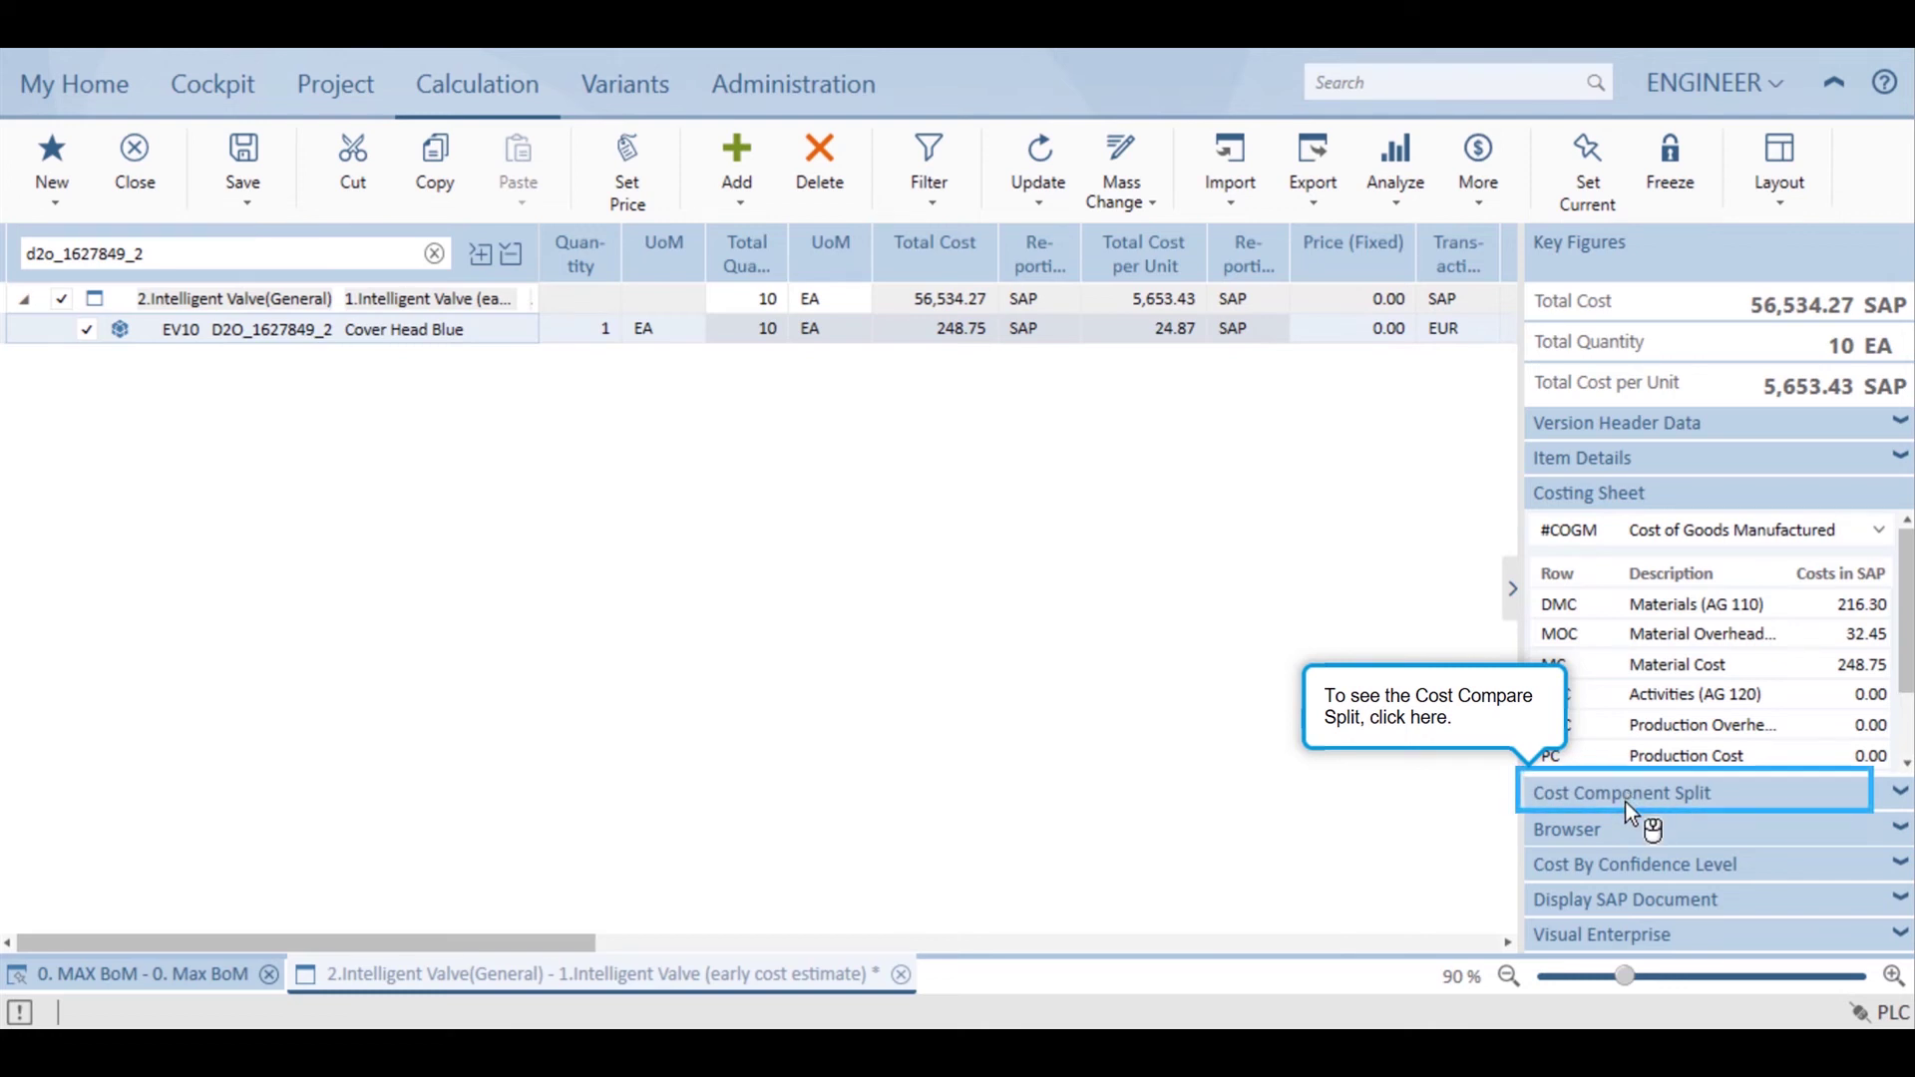
{"action": "left_click", "coordinate": [1626, 801]}
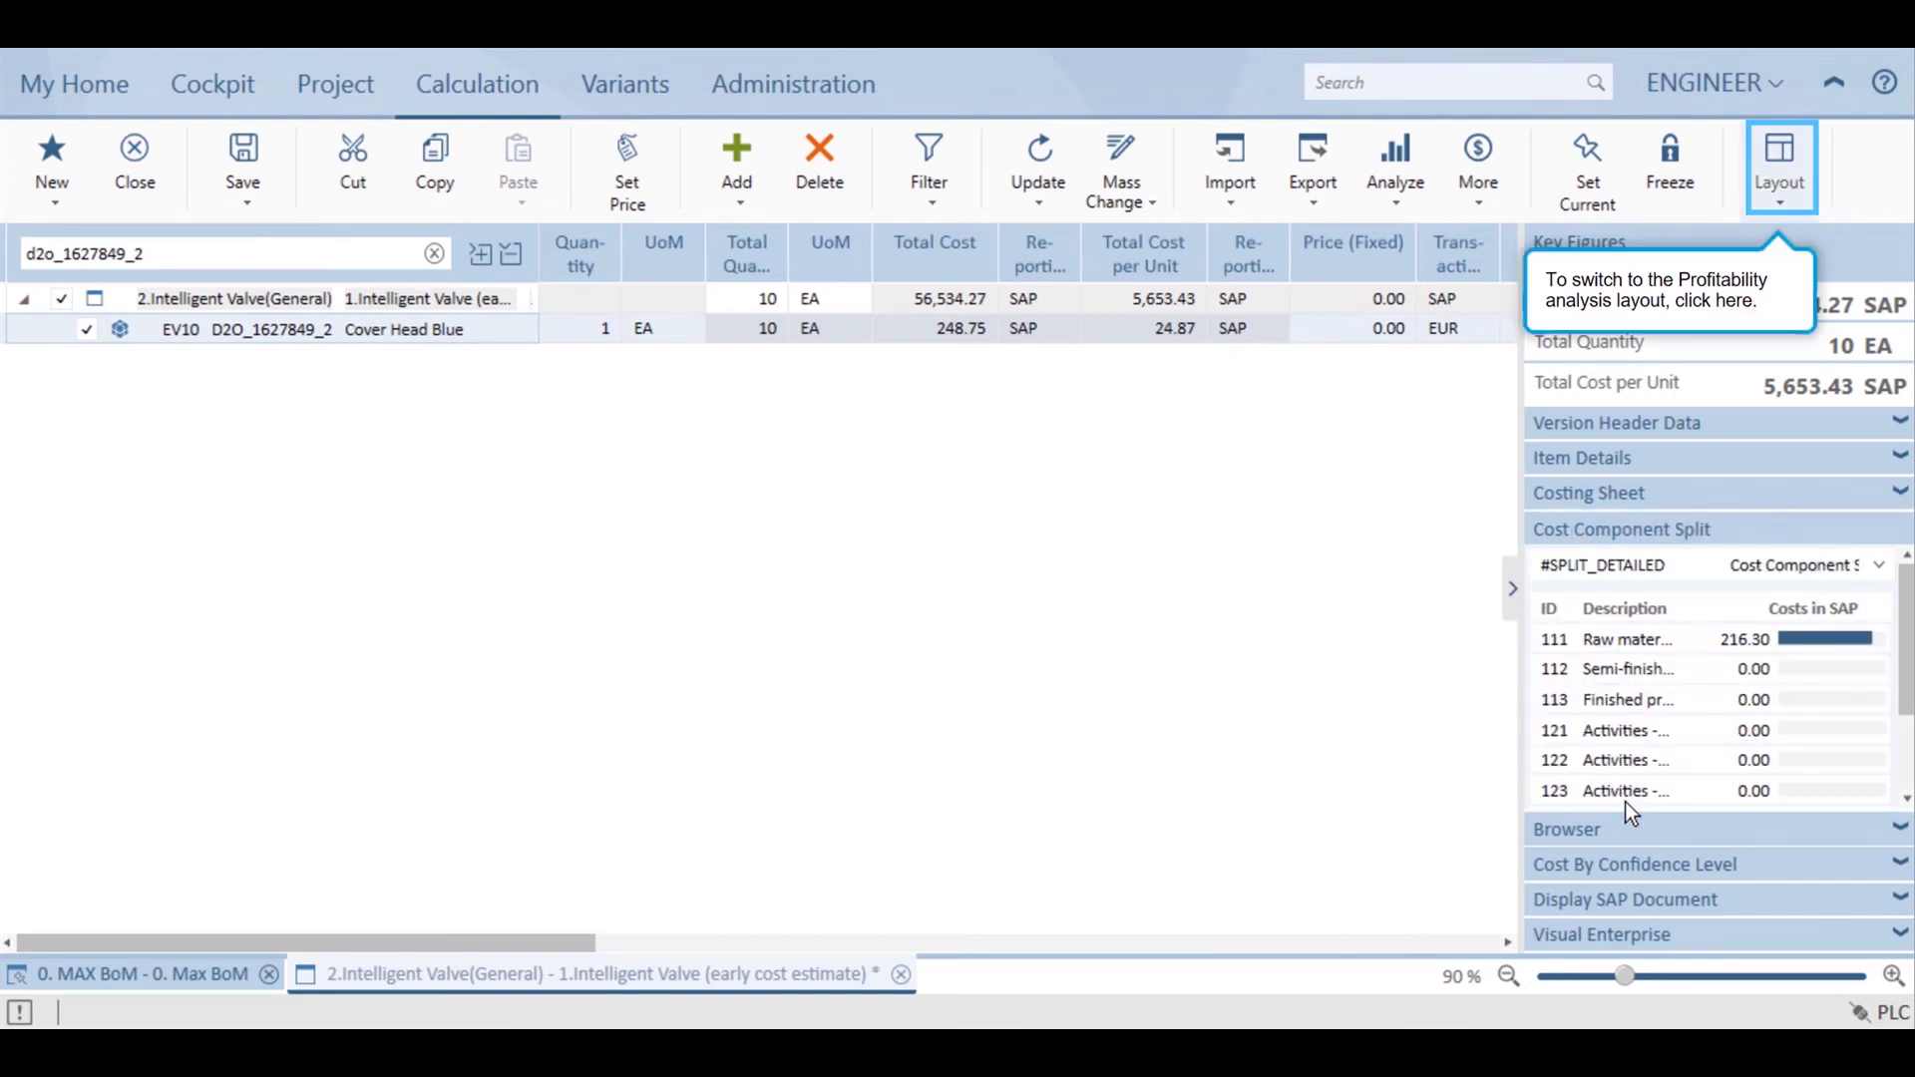
Step: Switch to the Profitability Analysis layout and give Cover Head Blue a 27 target margin and 5,200.00 target sales price
{"action": "left_click", "coordinate": [1769, 195]}
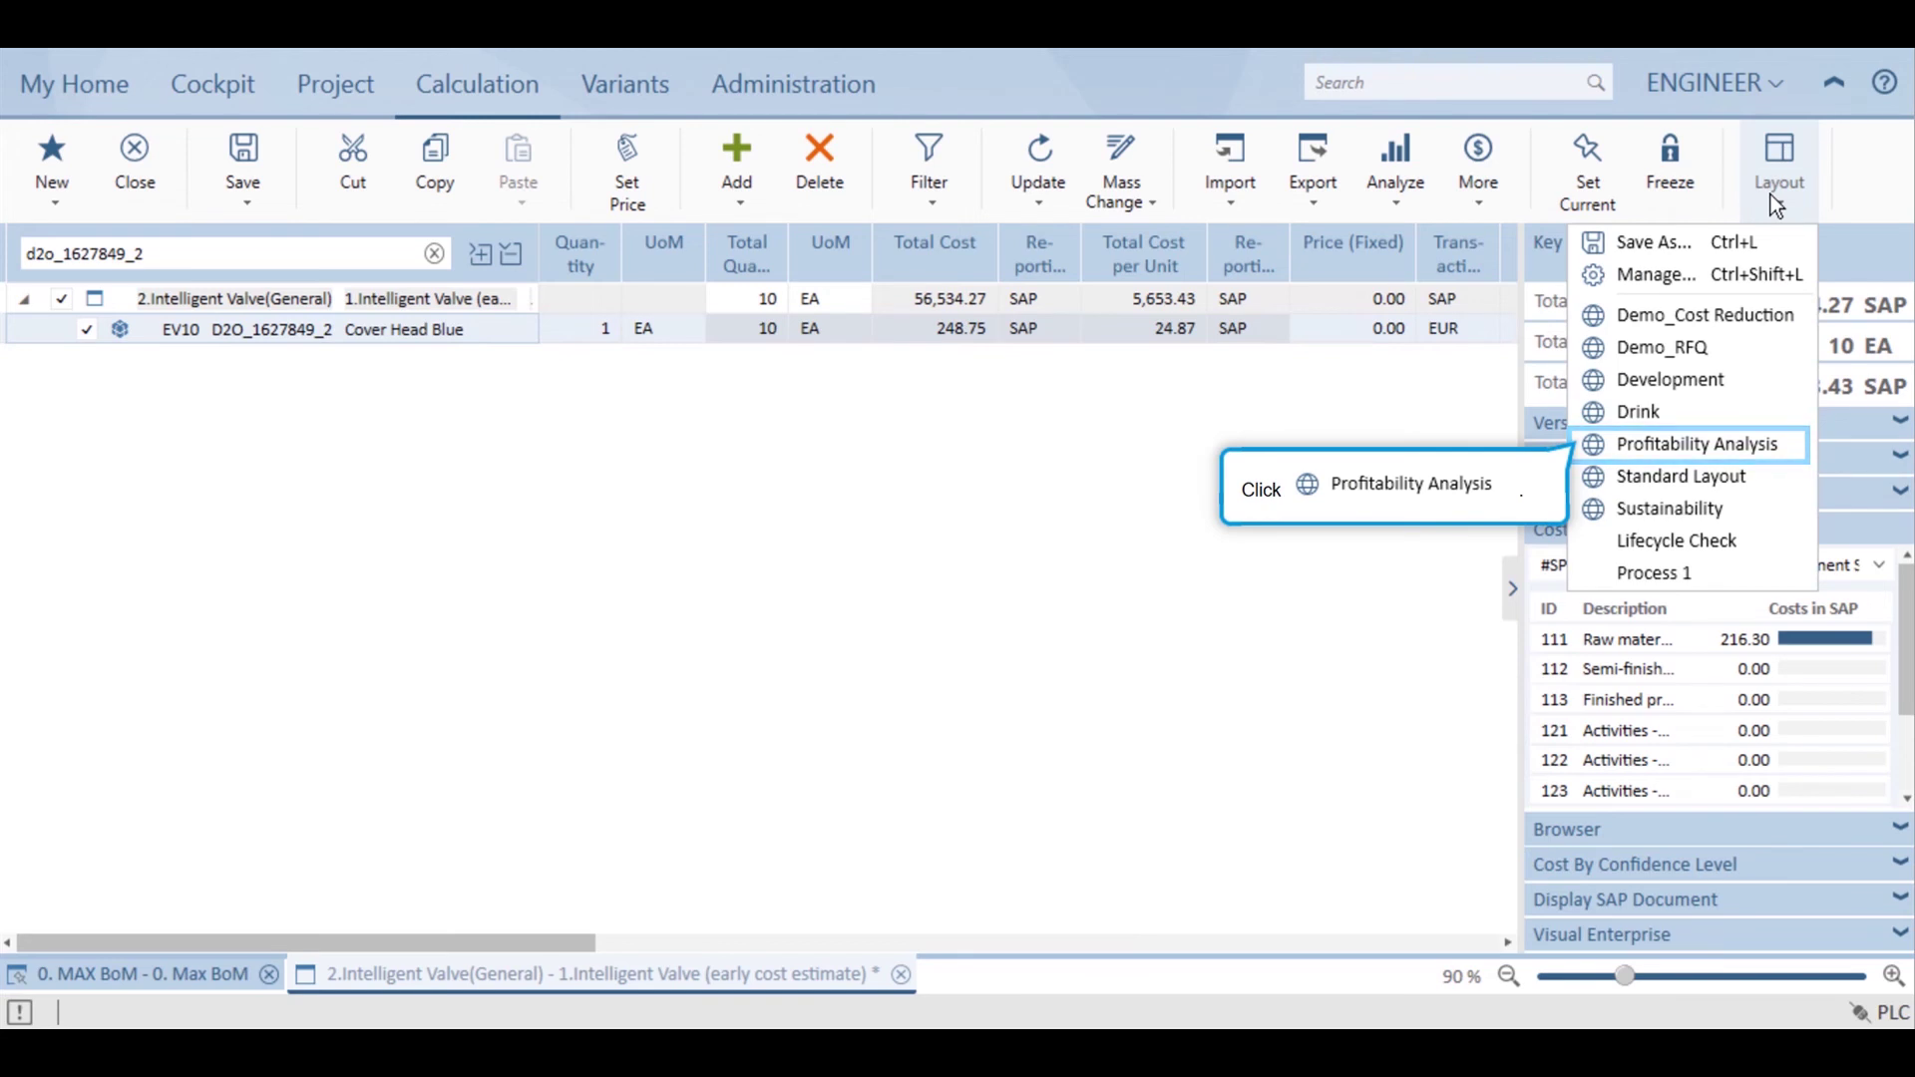
{"action": "left_click", "coordinate": [1643, 448]}
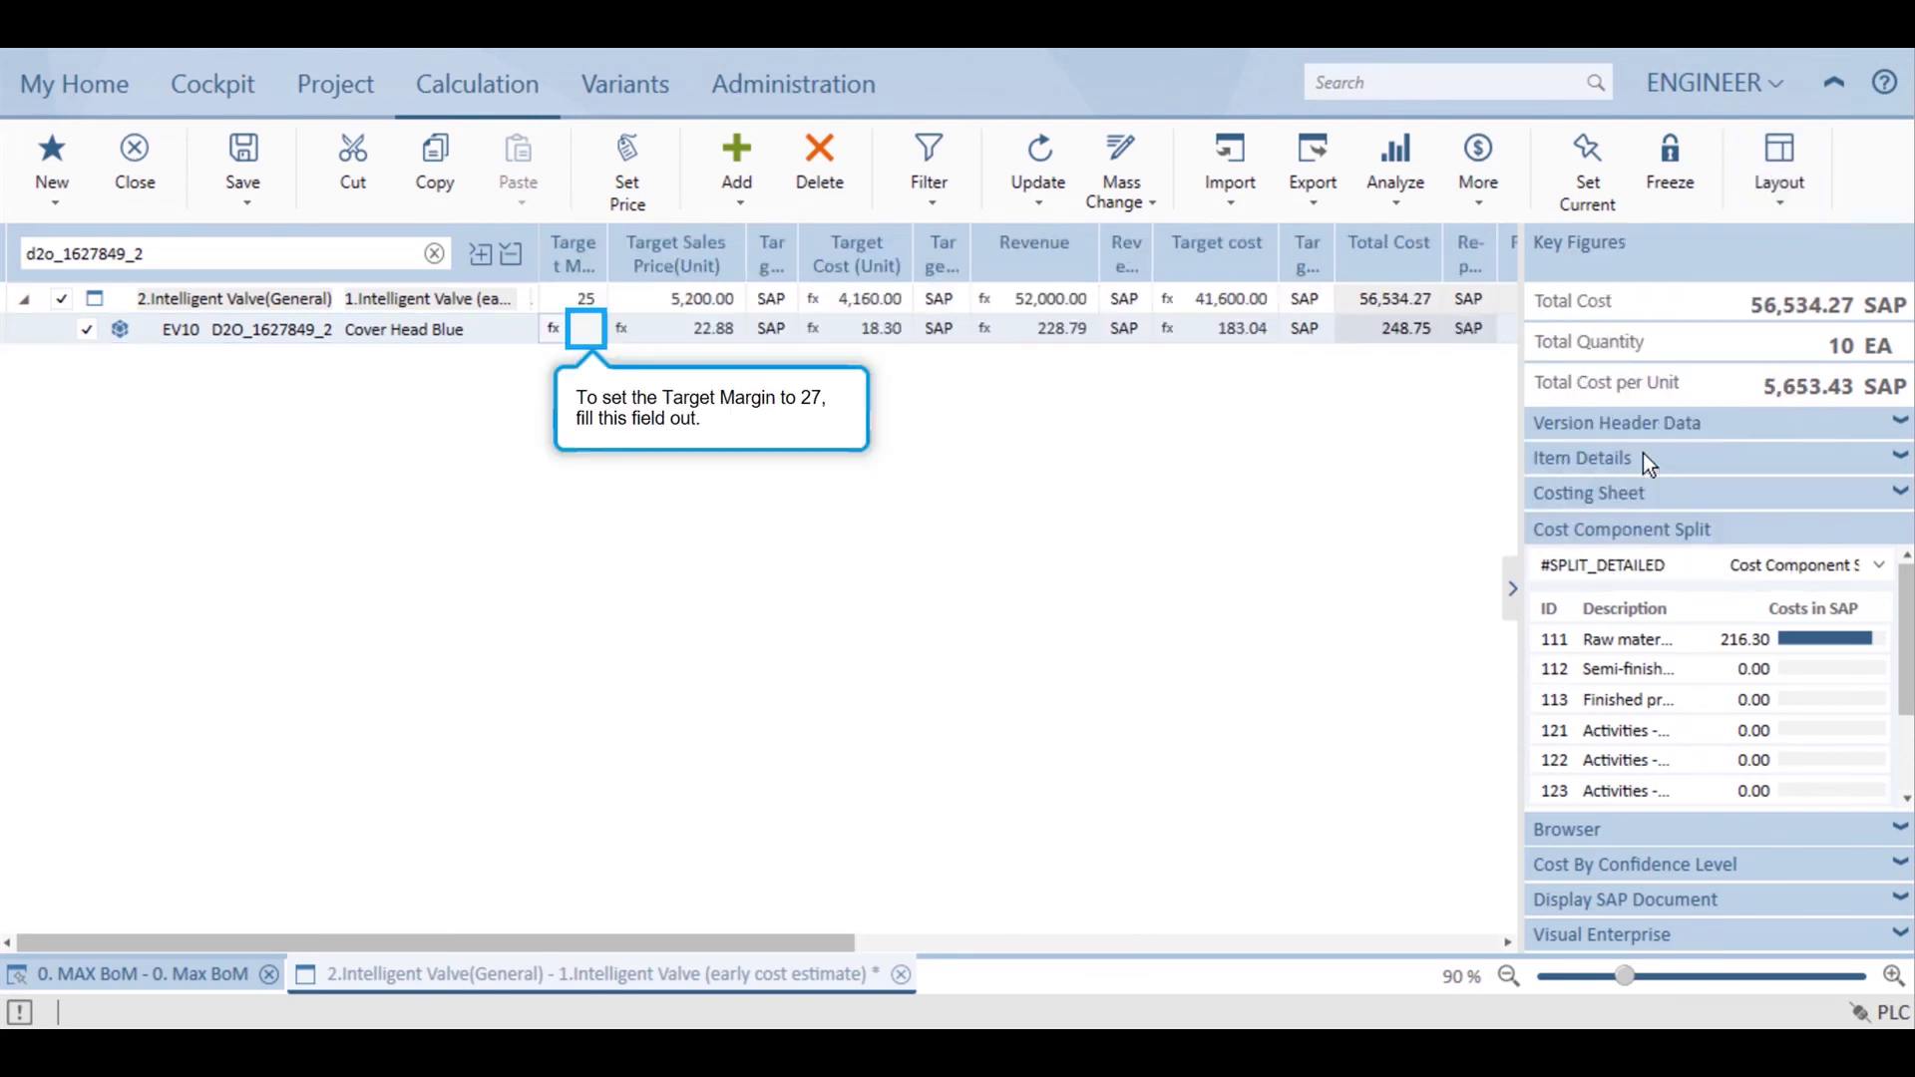
{"action": "left_click", "coordinate": [580, 330]}
{"action": "type", "text": "27"}
{"action": "key", "text": "Tab"}
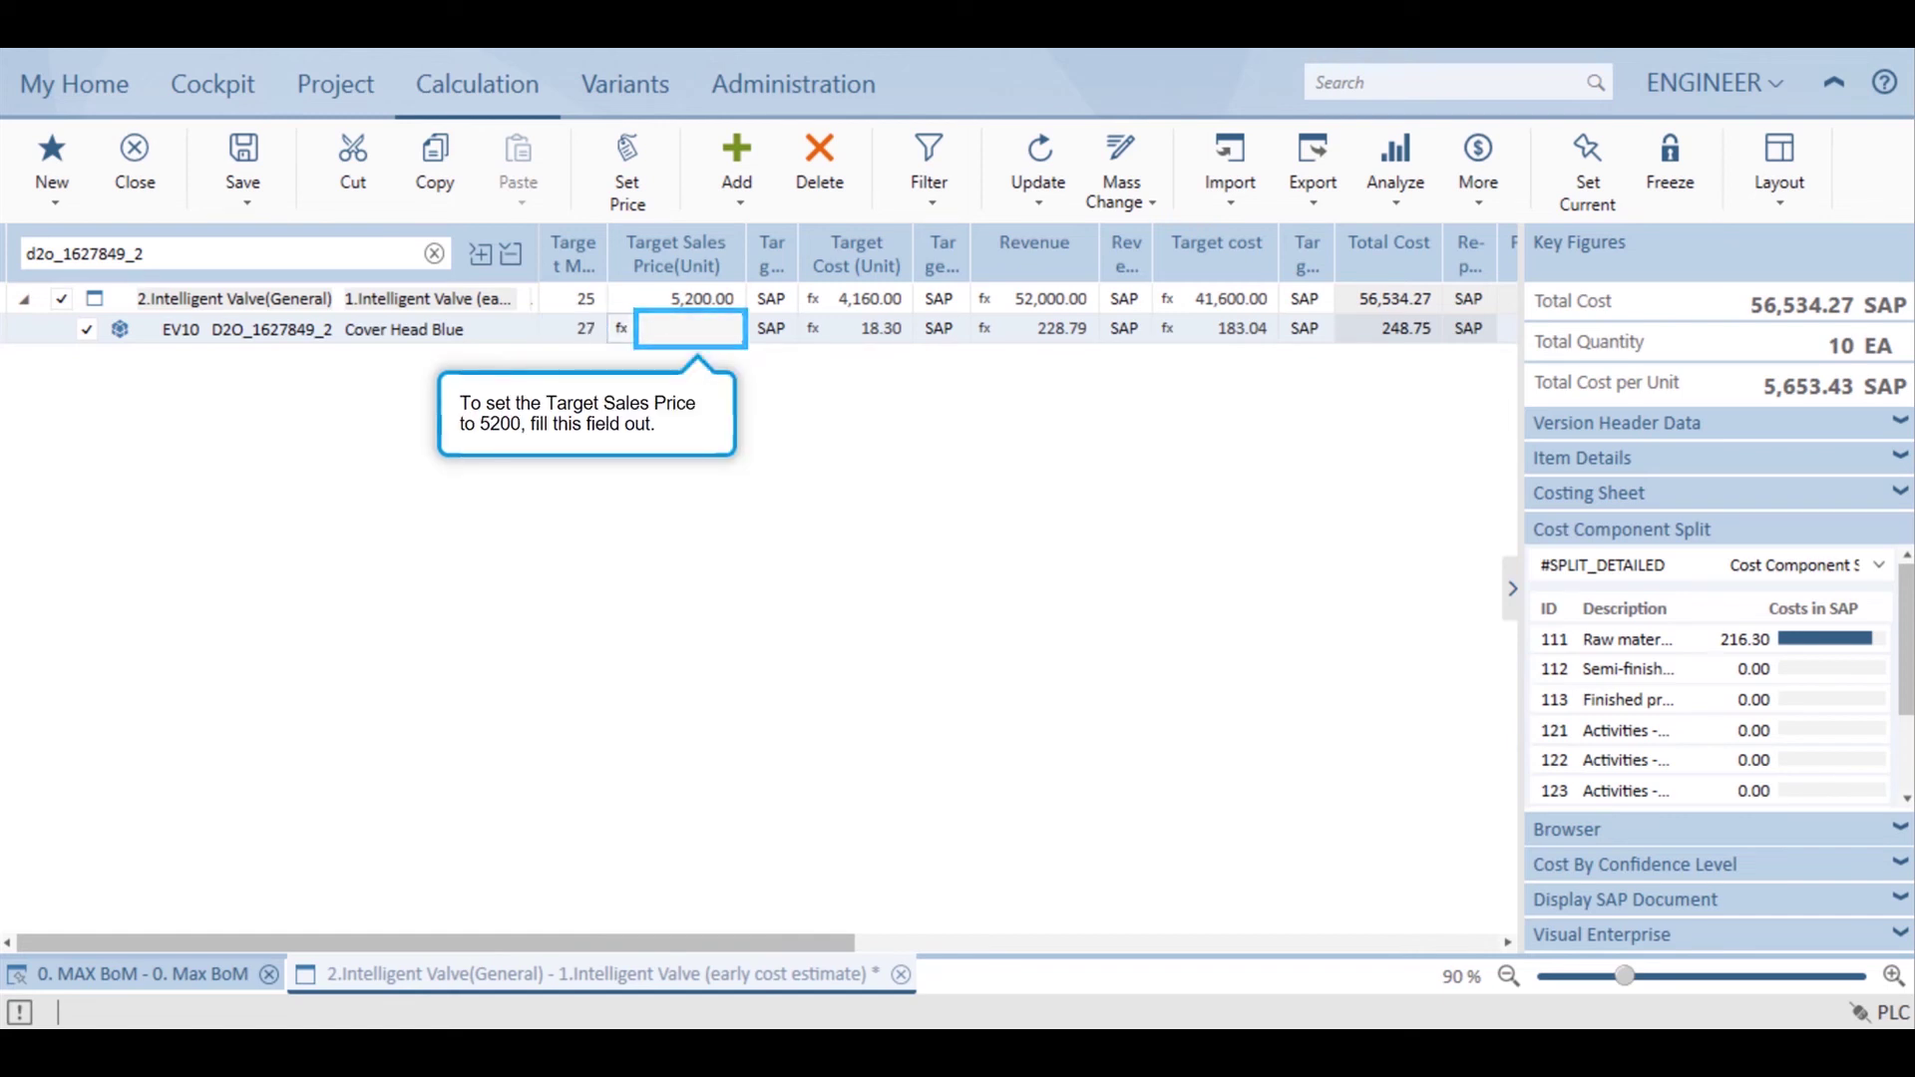
{"action": "type", "text": "5200"}
{"action": "key", "text": "Return"}
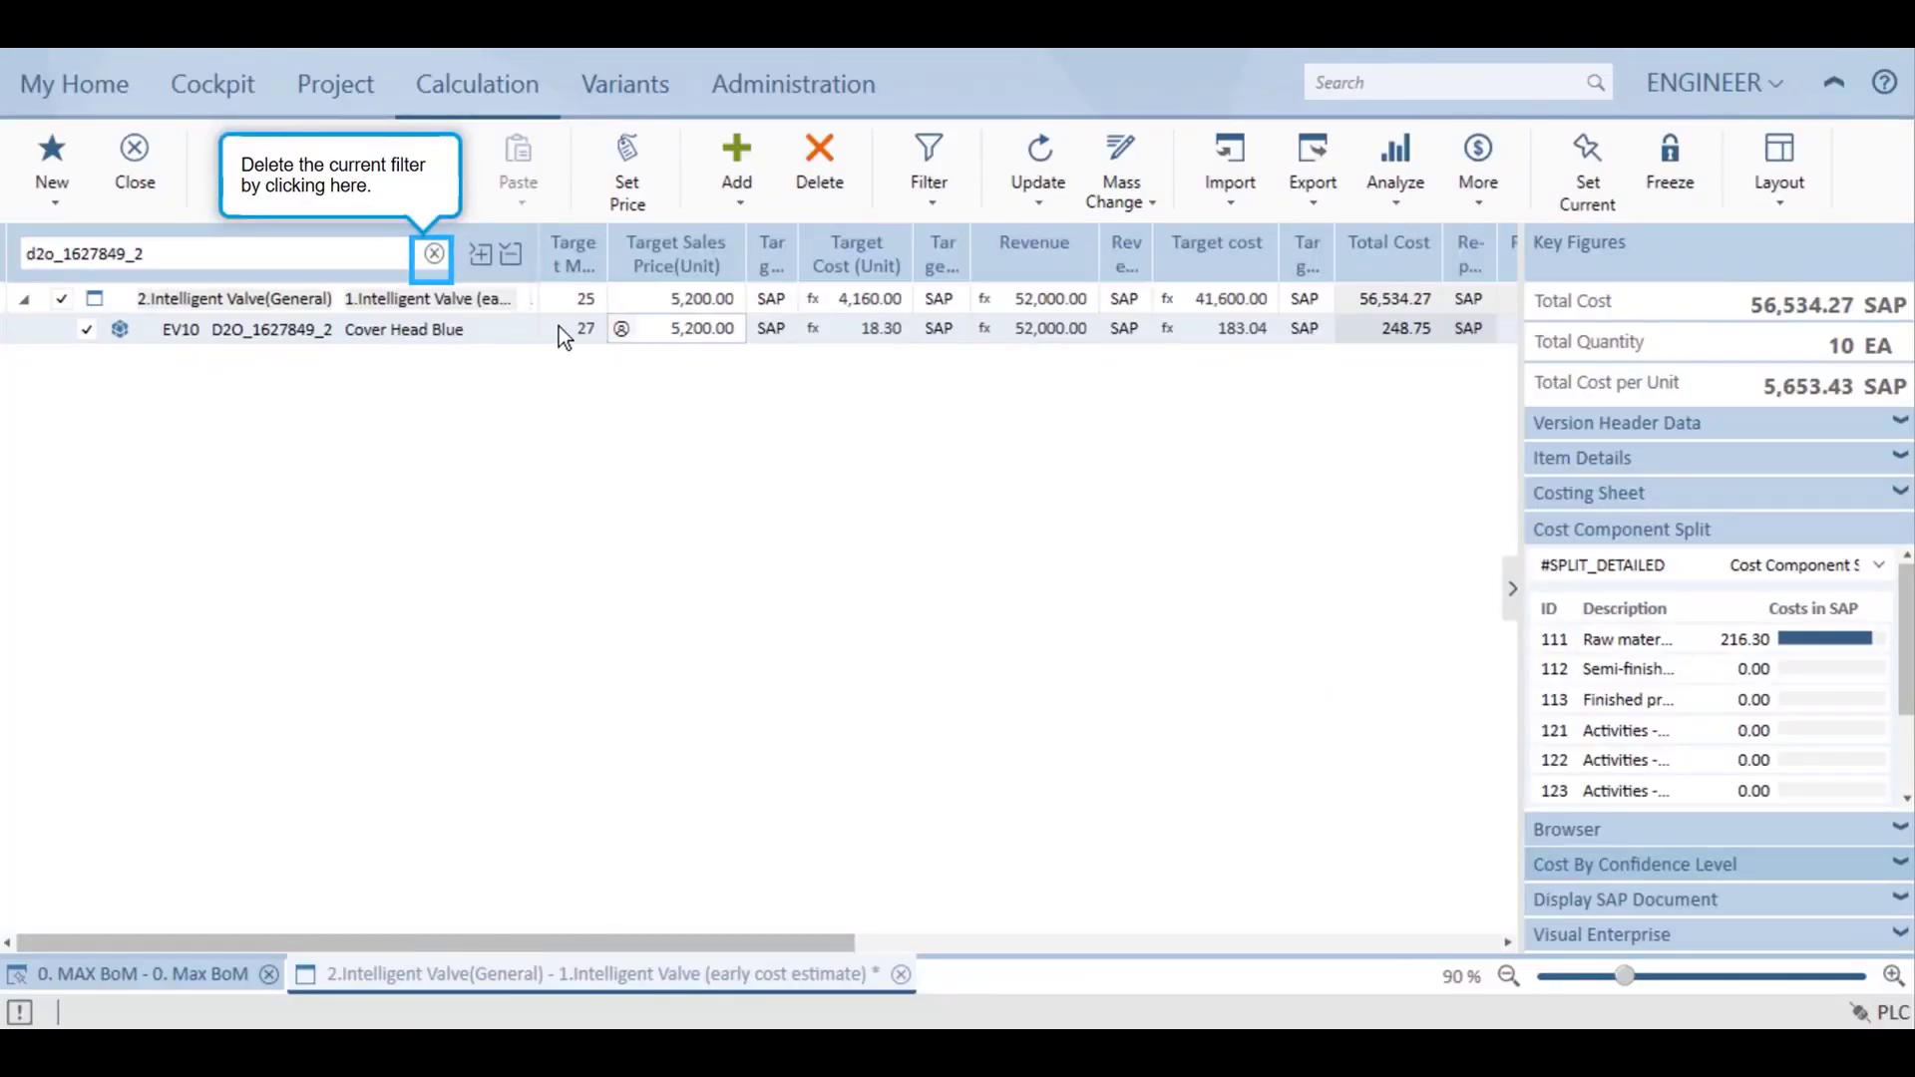
Step: Clear the item filter to show the full valve BOM and expand the Cost By Confidence Level chart
{"action": "left_click", "coordinate": [426, 268]}
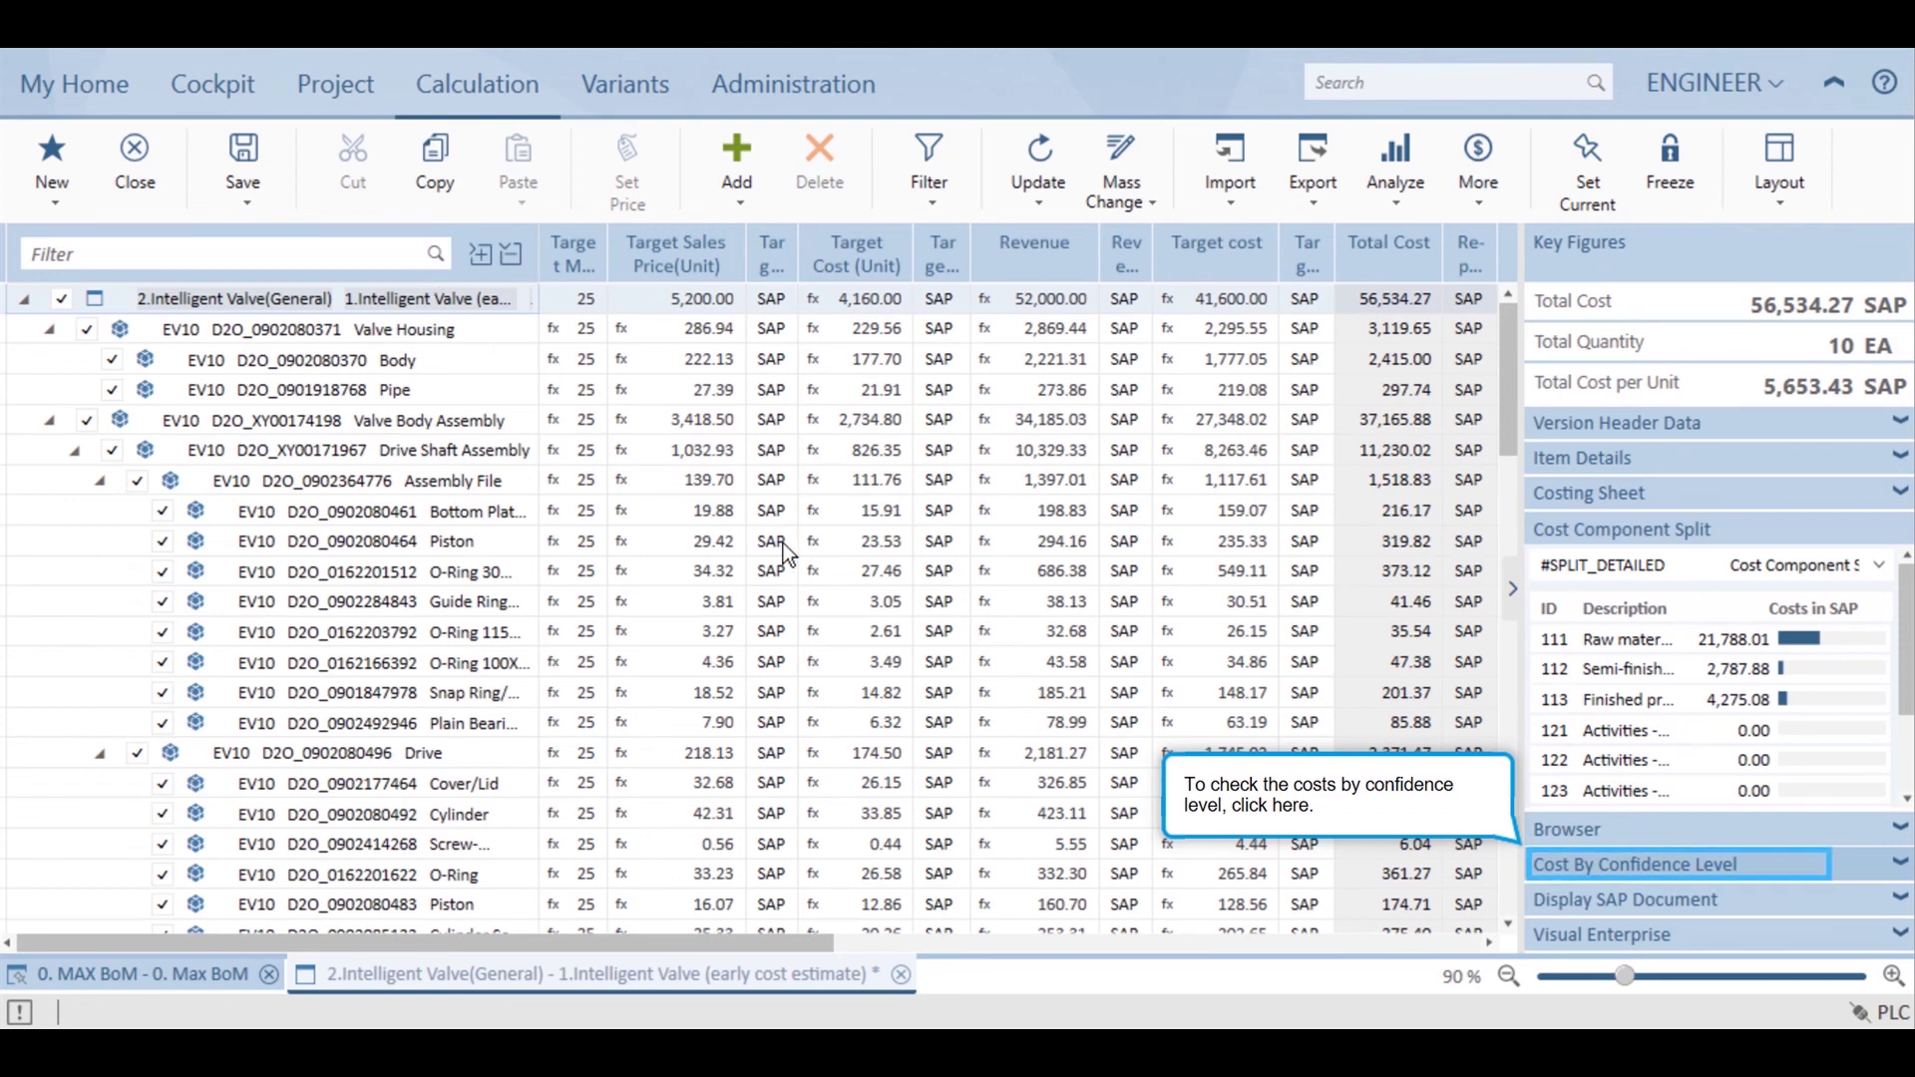
{"action": "left_click", "coordinate": [1621, 866]}
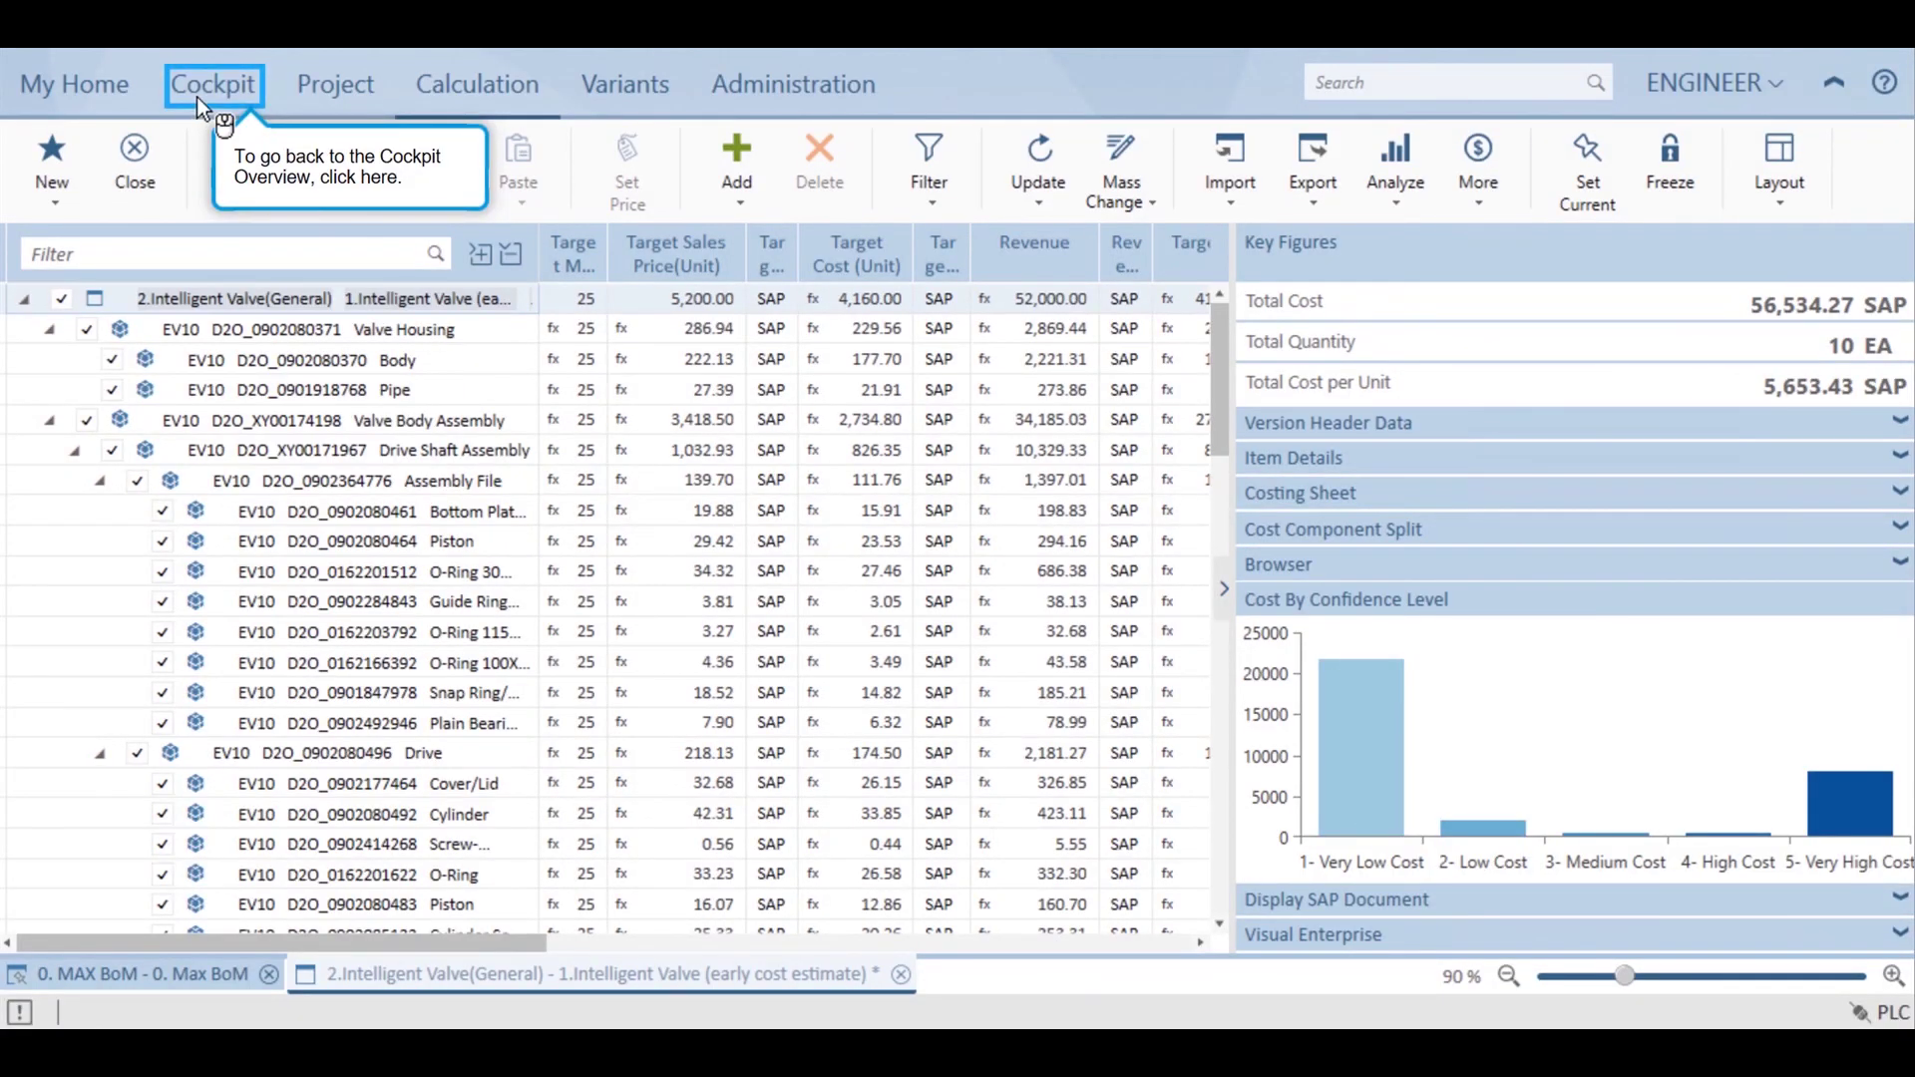
Step: From the Cockpit, open the 1. Evomixx early cost estimate under Evomixx > Evomixx, totalling 21,252.39 SAP
{"action": "left_click", "coordinate": [196, 97]}
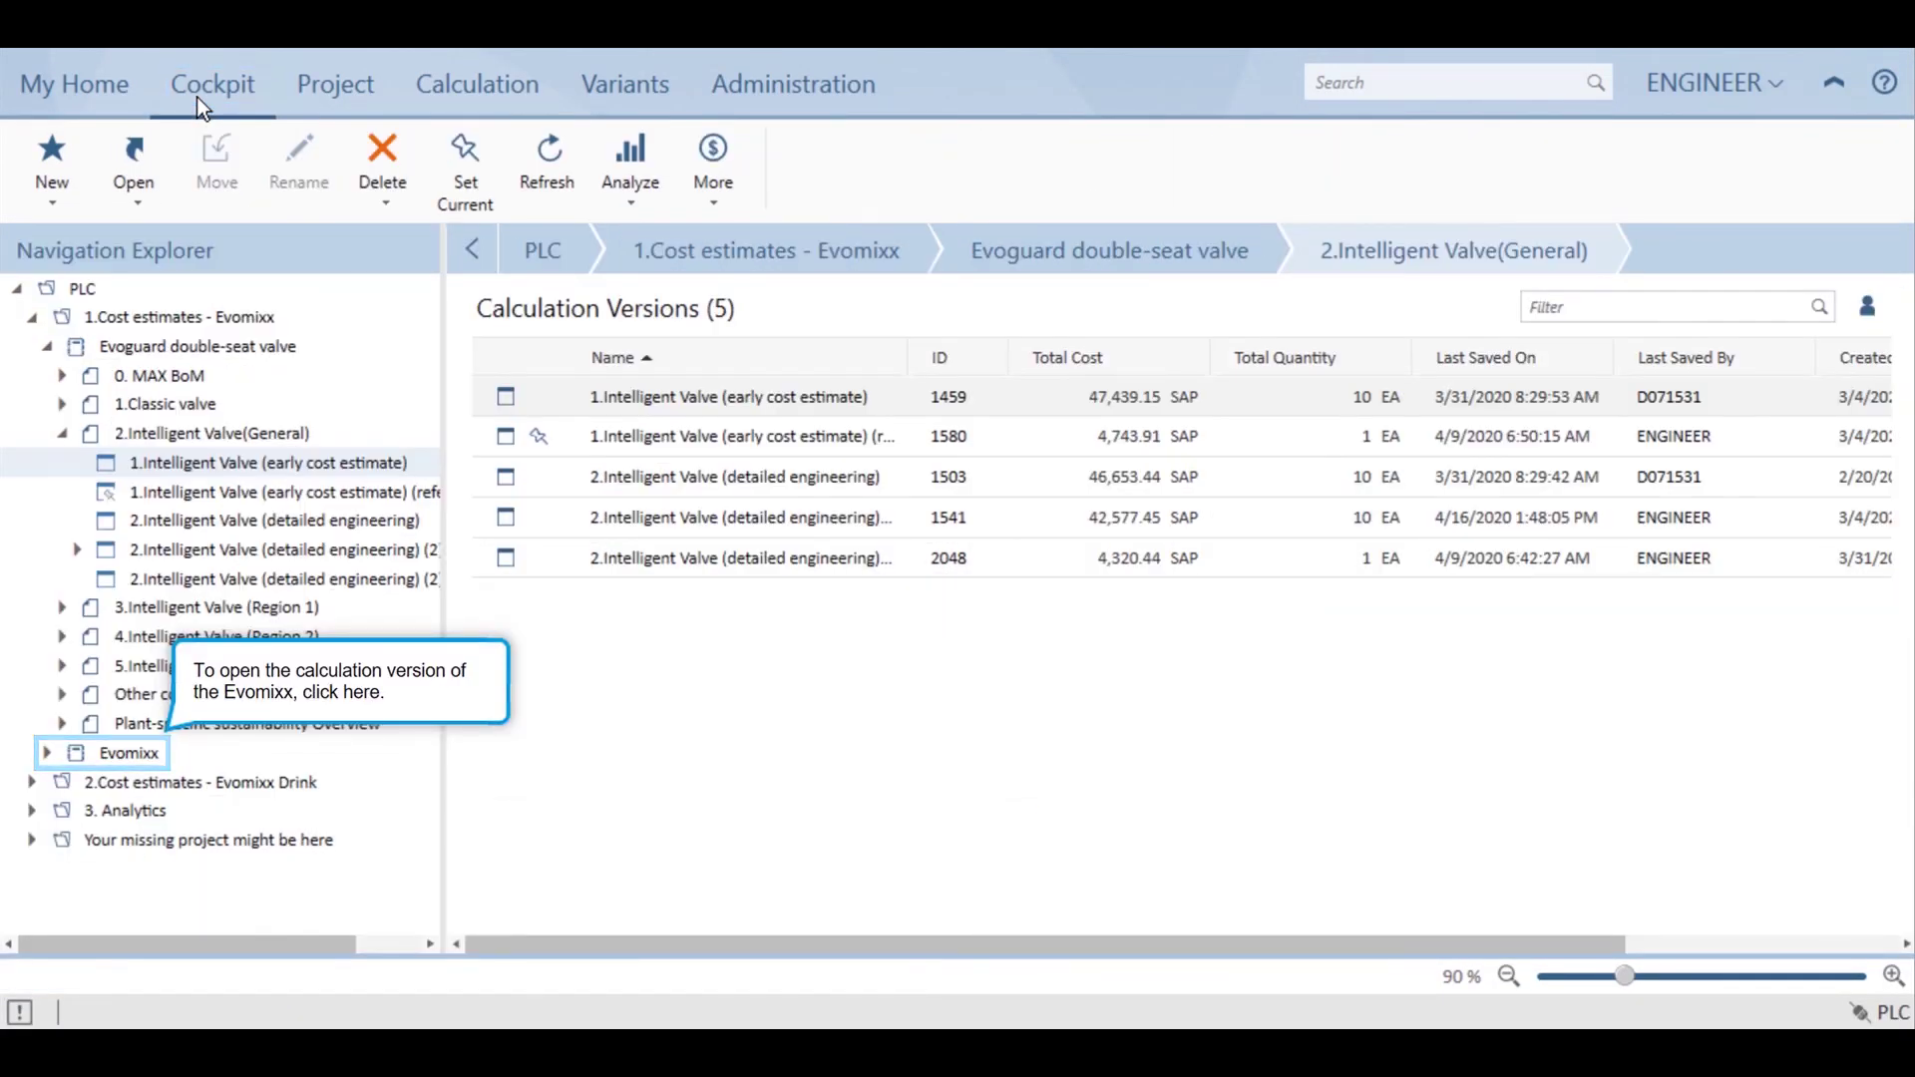
{"action": "left_click", "coordinate": [78, 760]}
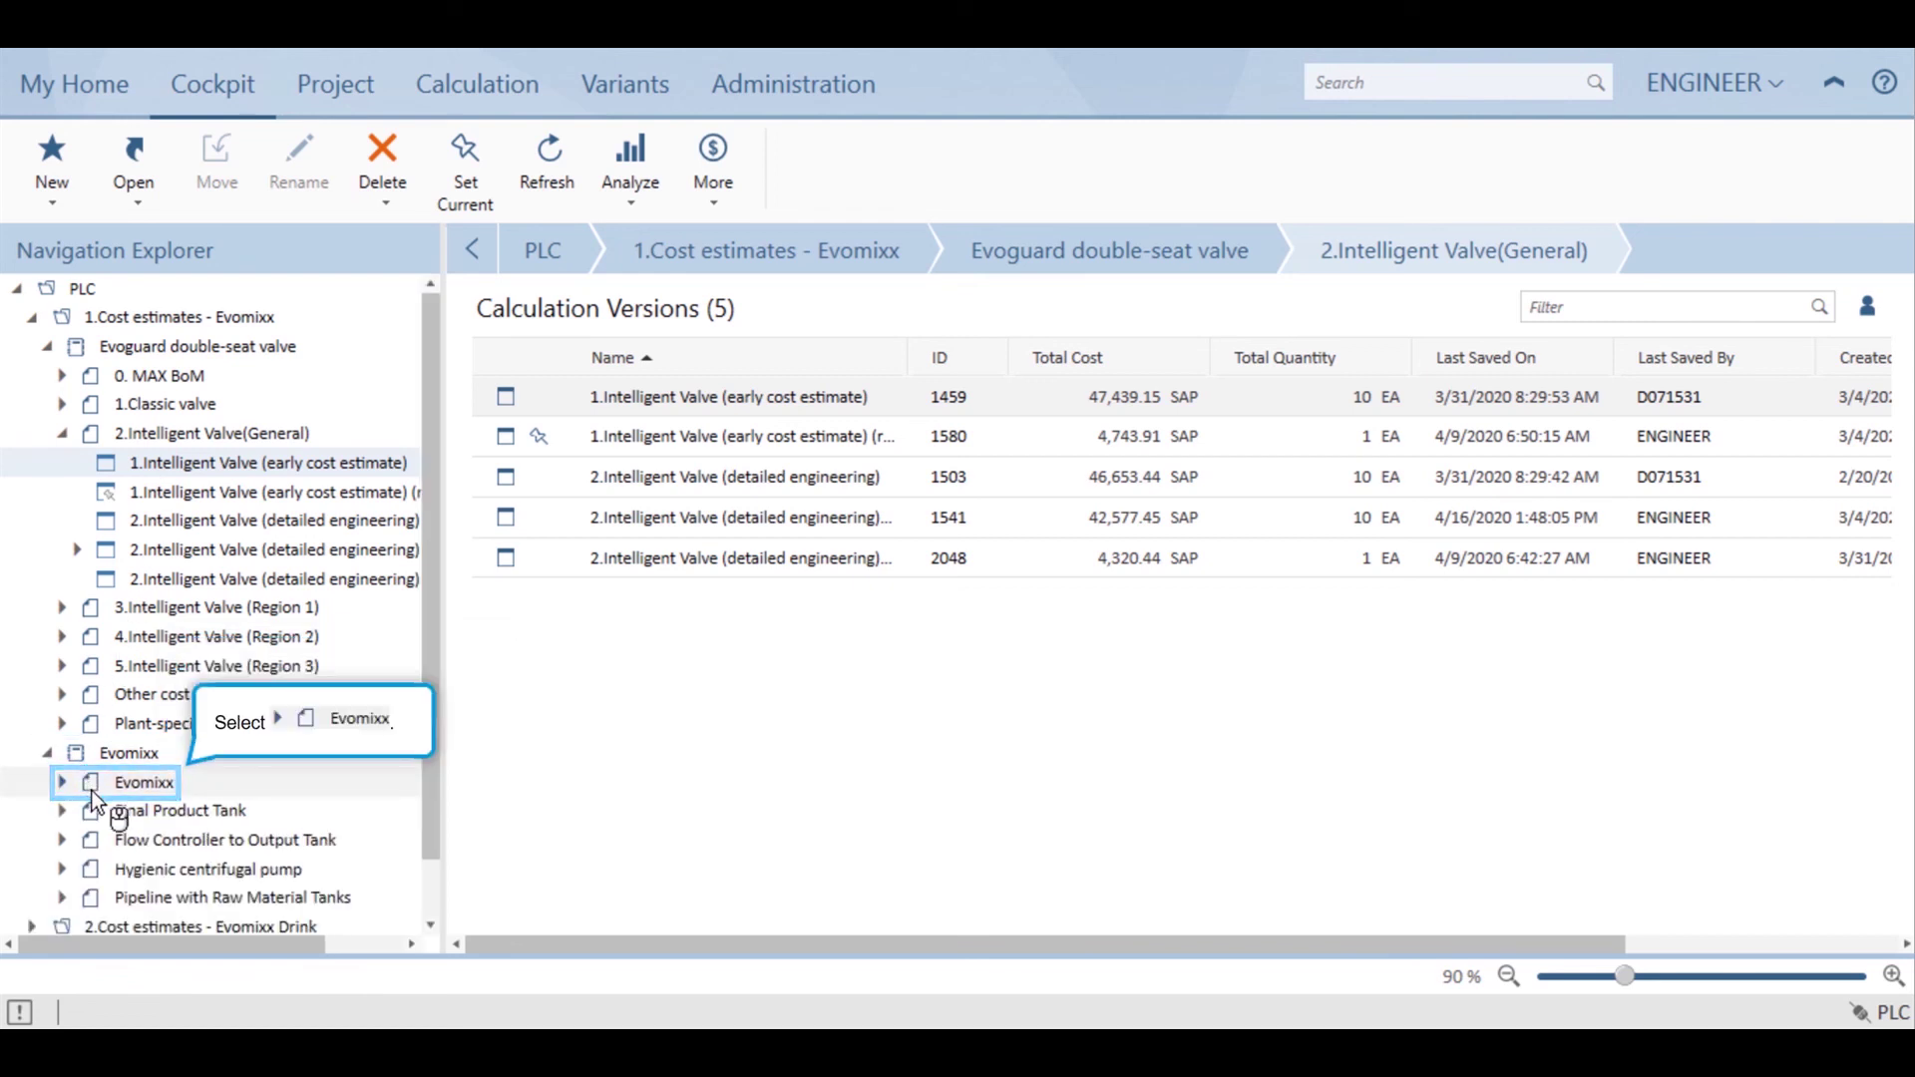
{"action": "left_click", "coordinate": [92, 793]}
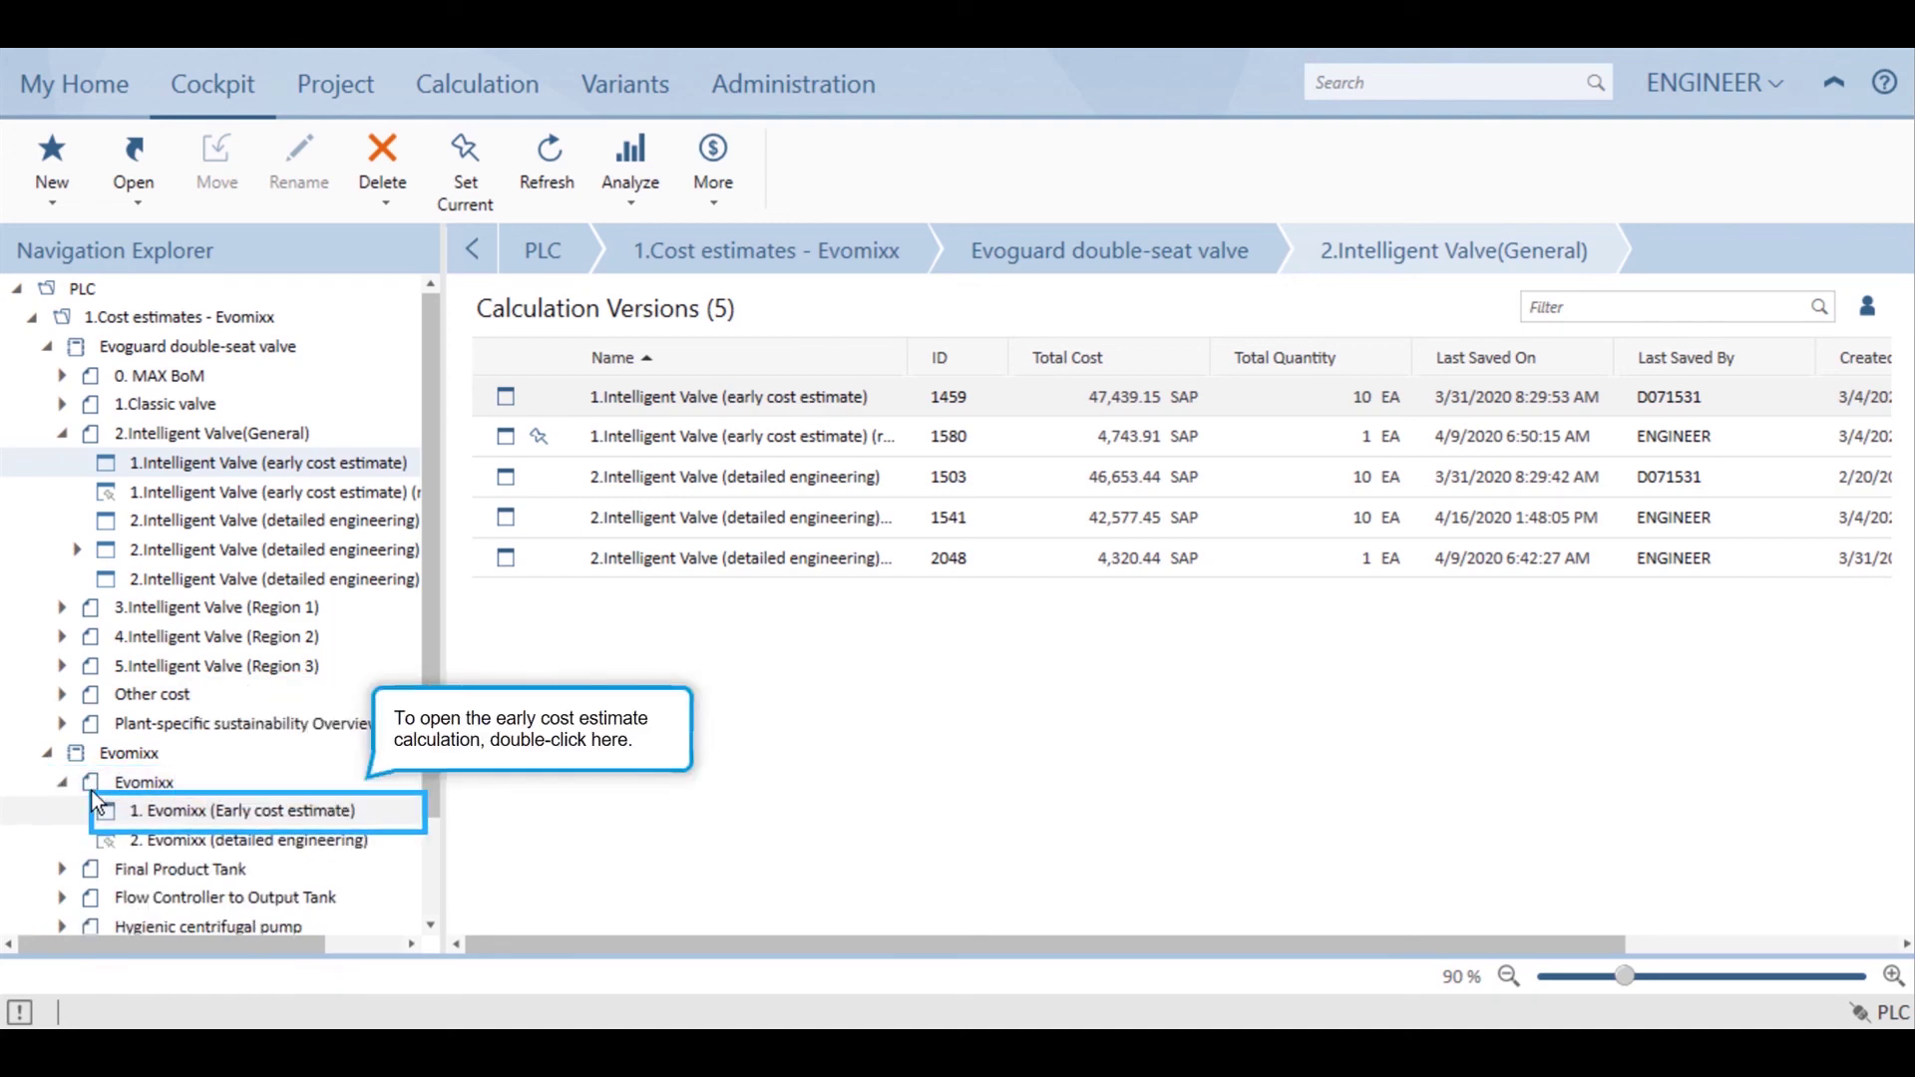
{"action": "double_click", "coordinate": [194, 824]}
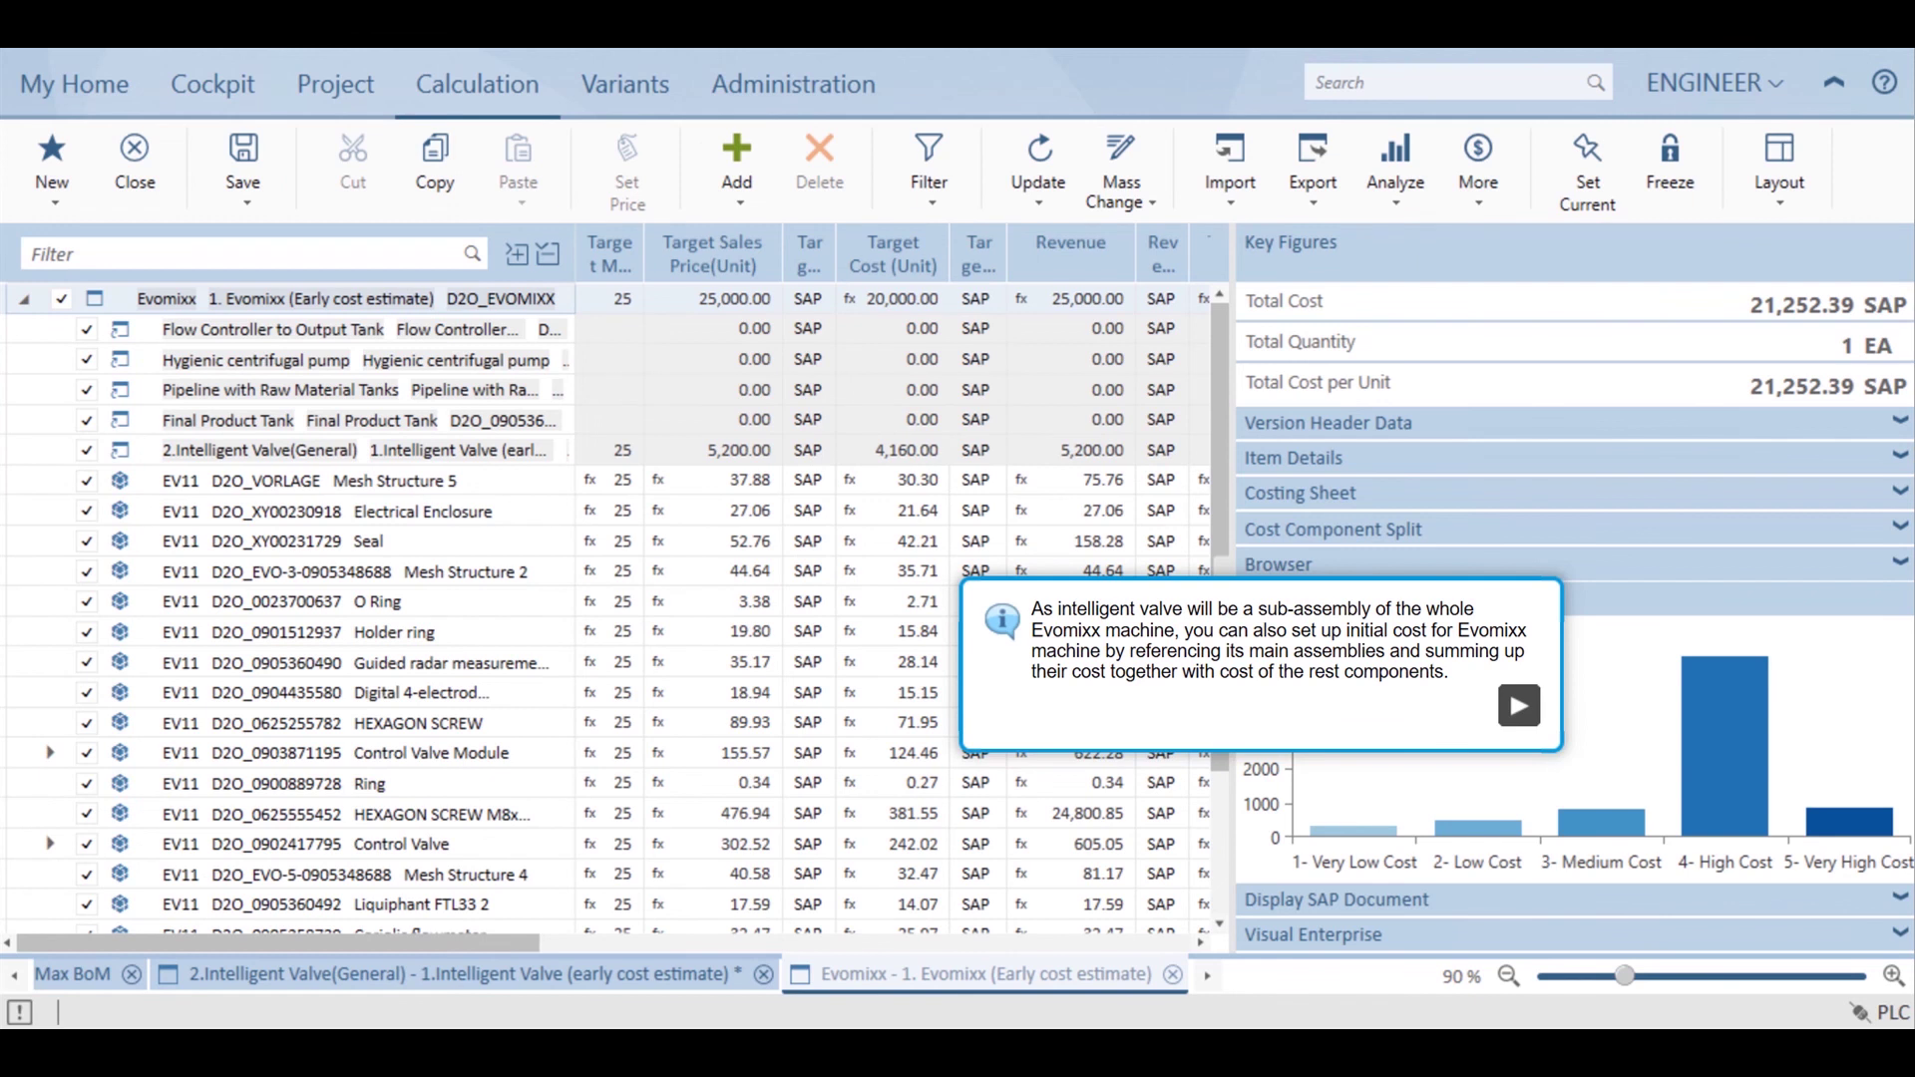